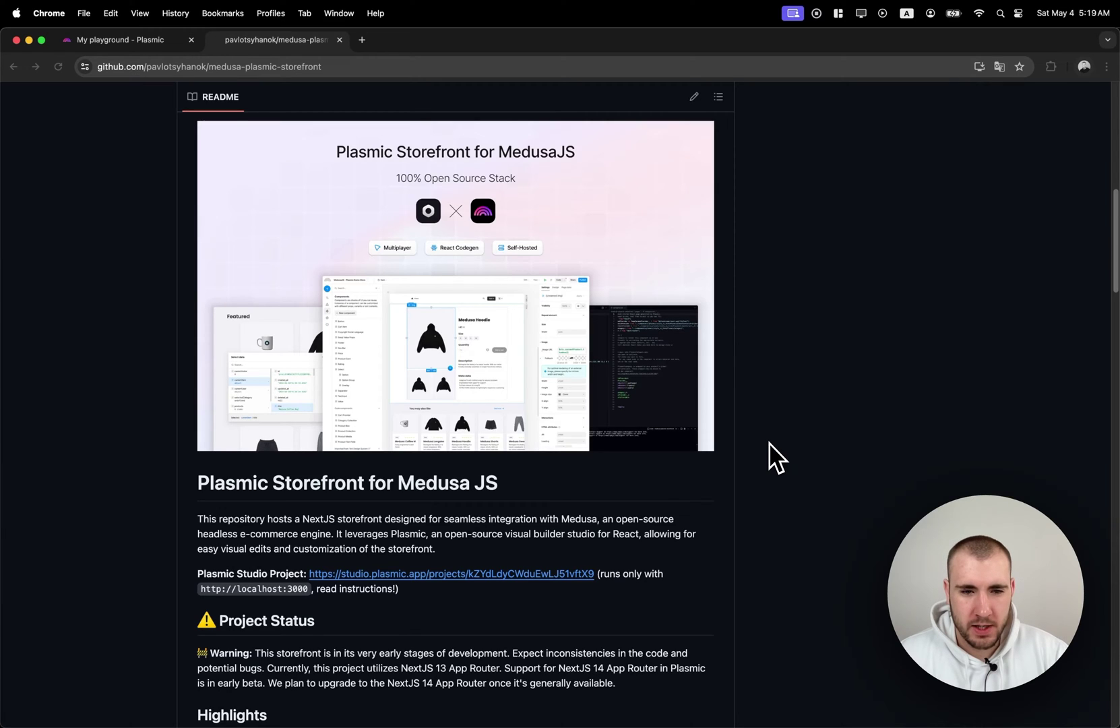
{"action": "scroll", "coordinate": [313, 592], "scroll_direction": "down", "scroll_amount": 1}
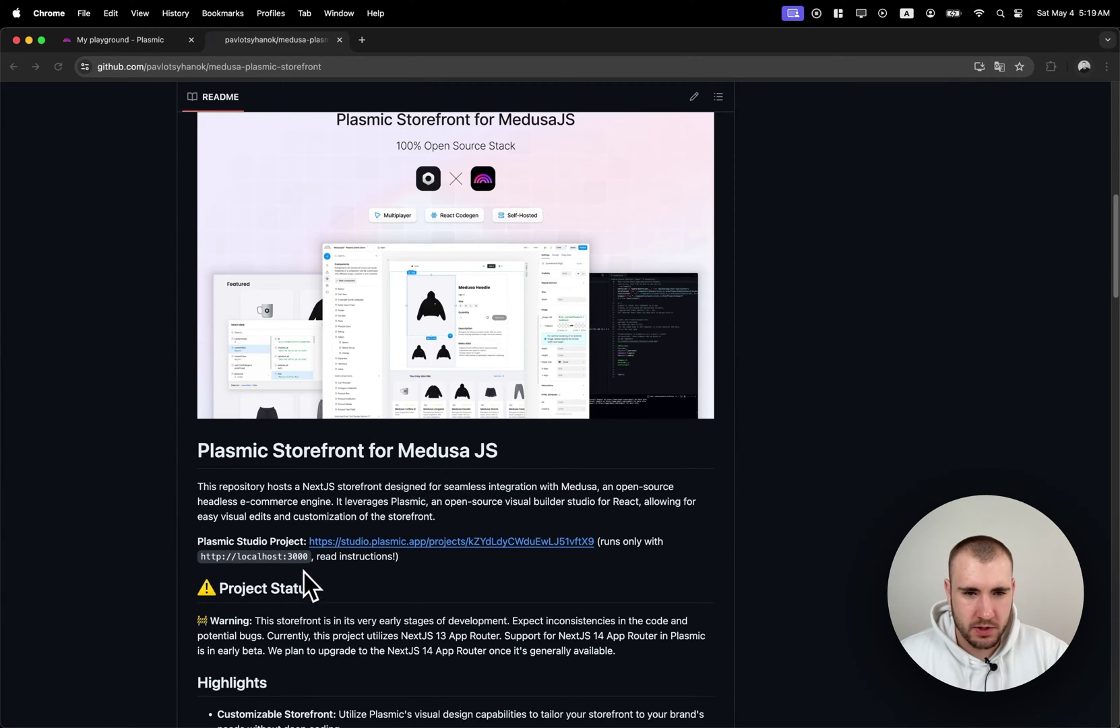
{"action": "left_click_drag", "start_coordinate": [306, 557], "coordinate": [200, 556]}
{"action": "key", "text": "super+c"}
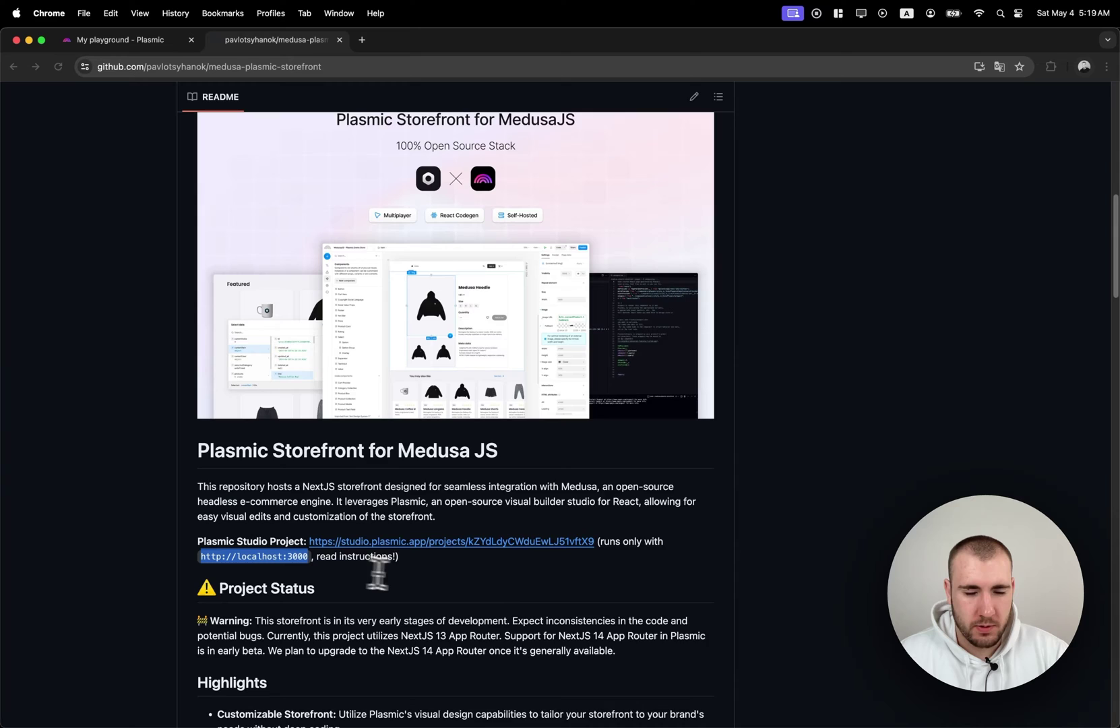
{"action": "scroll", "coordinate": [404, 573], "scroll_direction": "down", "scroll_amount": 1}
{"action": "scroll", "coordinate": [416, 573], "scroll_direction": "down", "scroll_amount": 1}
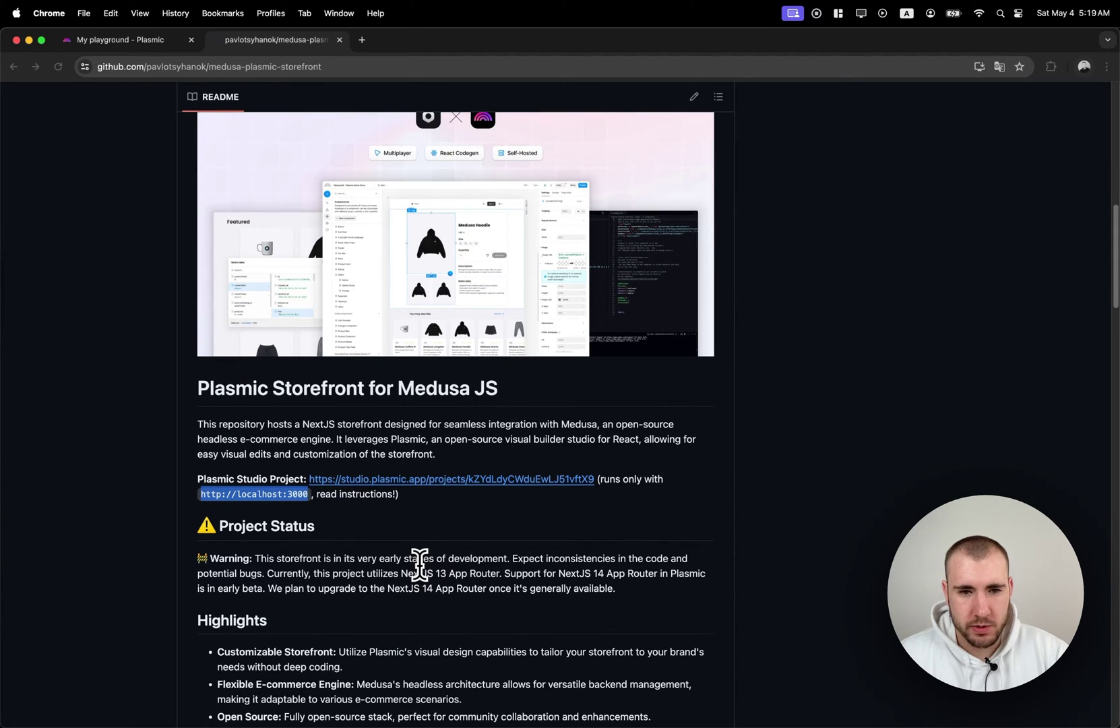
{"action": "scroll", "coordinate": [425, 561], "scroll_direction": "down", "scroll_amount": 10}
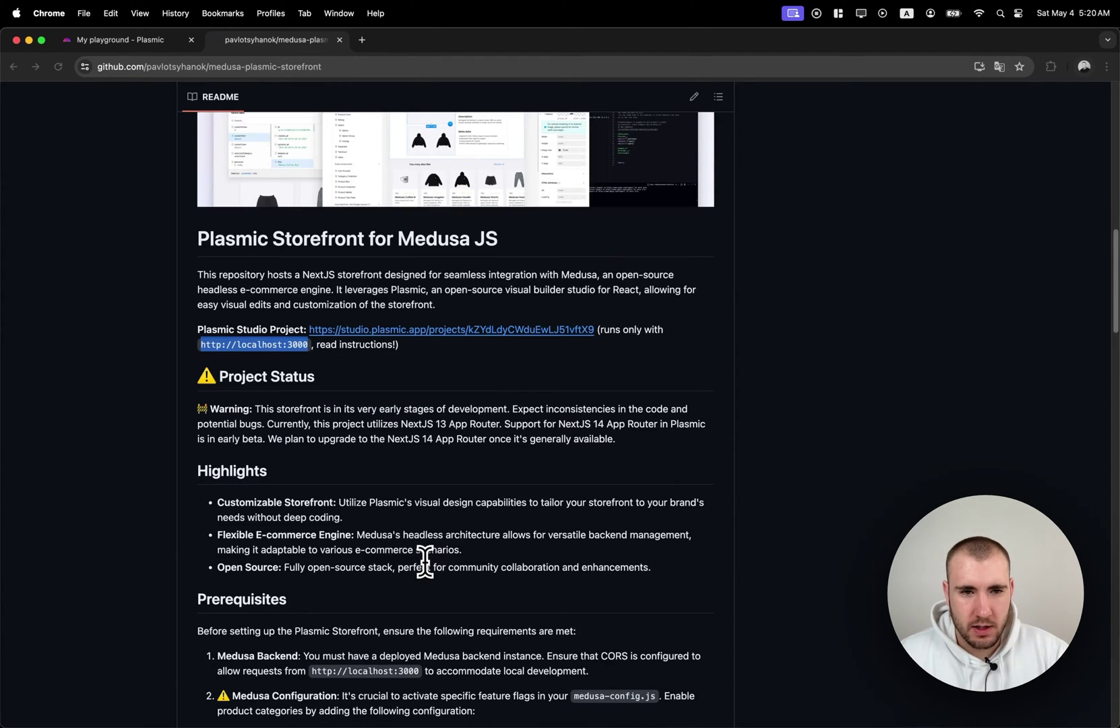
{"action": "scroll", "coordinate": [425, 561], "scroll_direction": "down", "scroll_amount": 6}
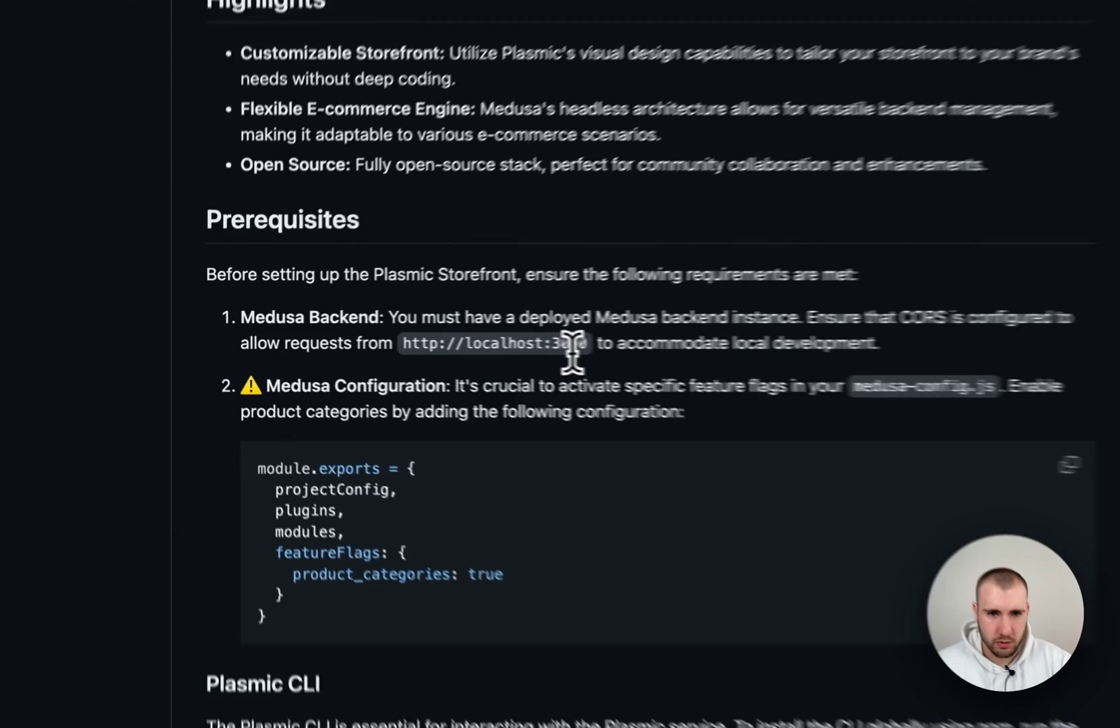
{"action": "left_click_drag", "start_coordinate": [586, 343], "coordinate": [404, 343]}
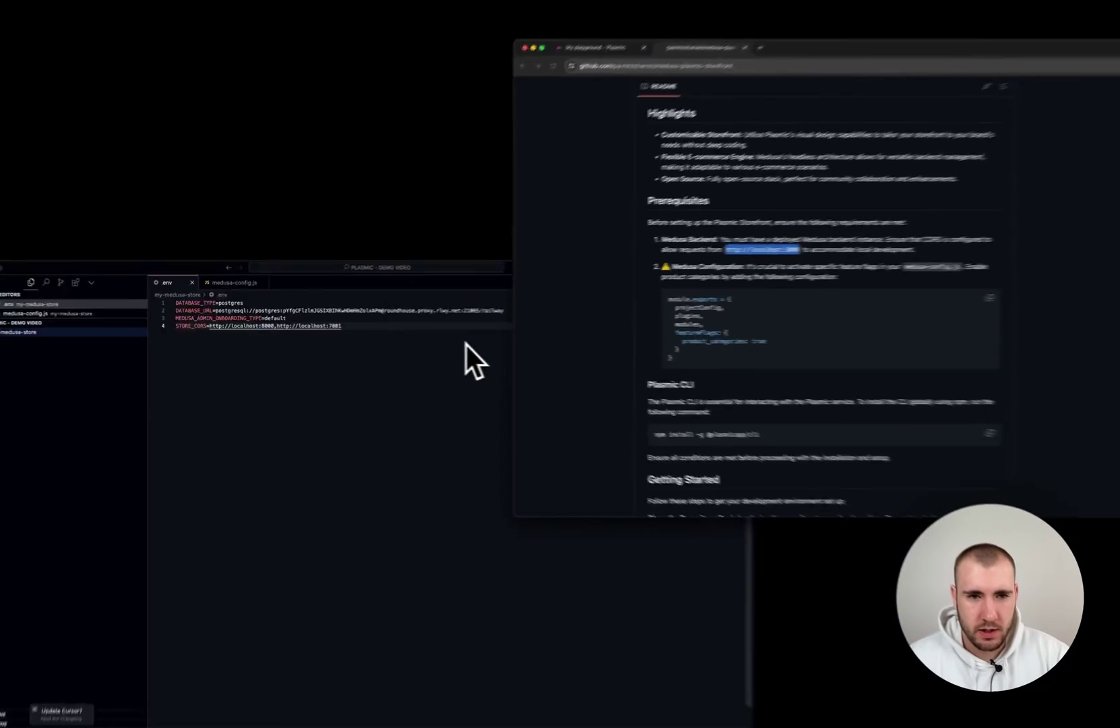
{"action": "key", "text": "ctrl+Up"}
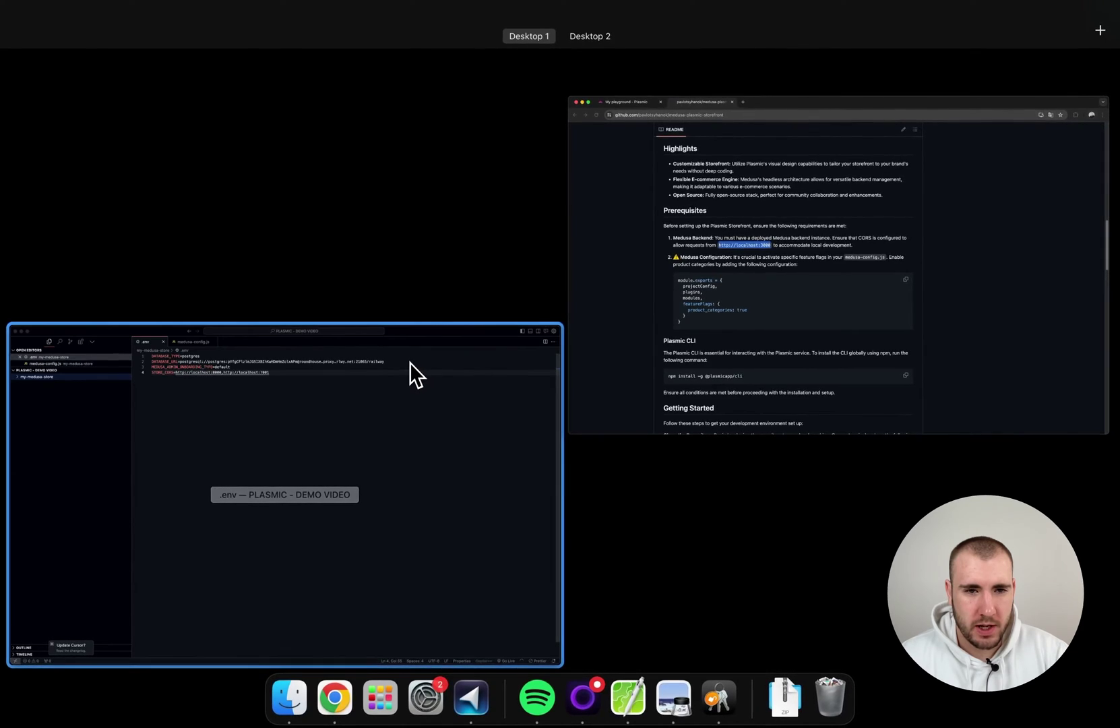
{"action": "left_click", "coordinate": [410, 363]}
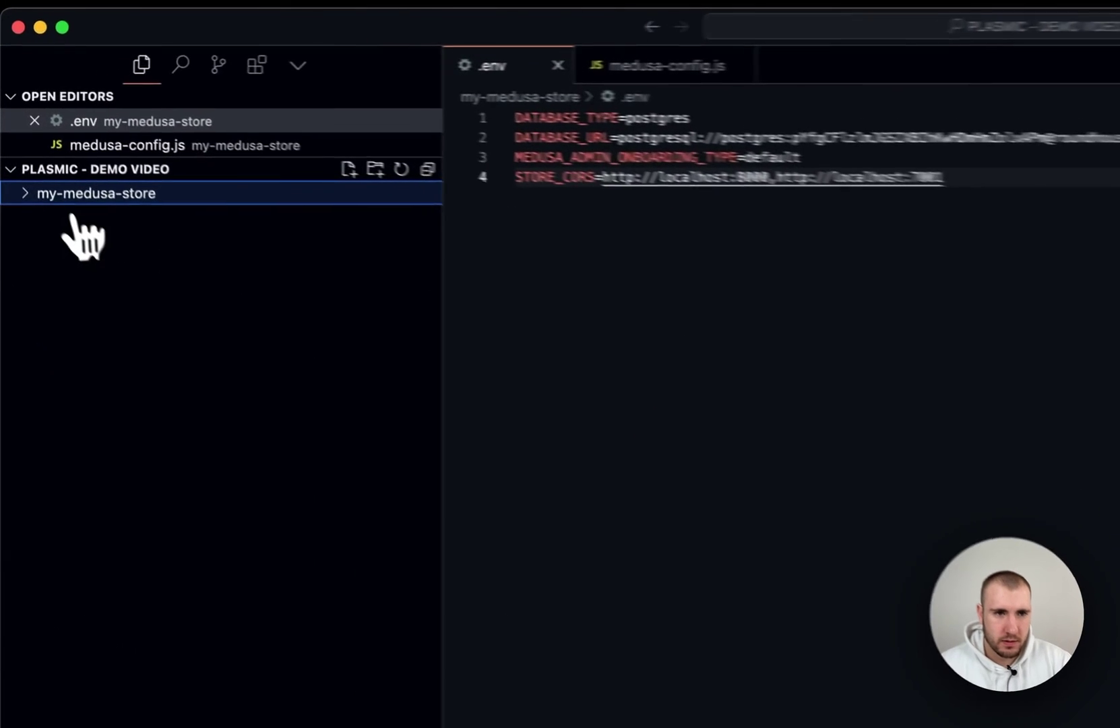
{"action": "left_click", "coordinate": [35, 194]}
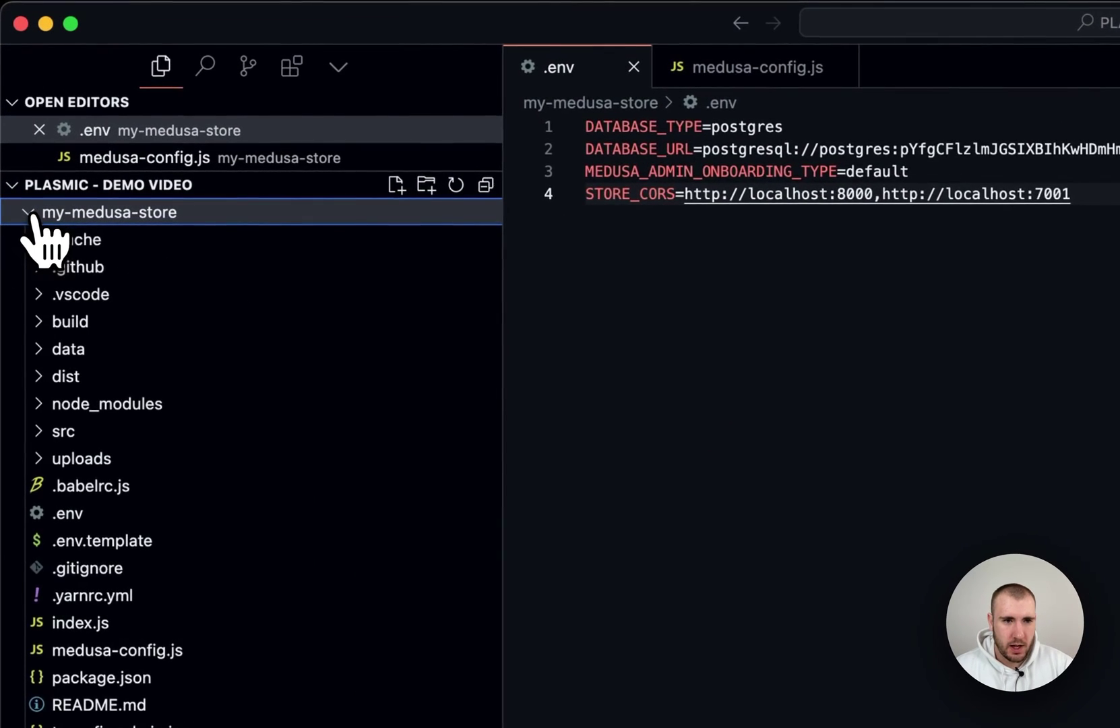
{"action": "left_click", "coordinate": [115, 515]}
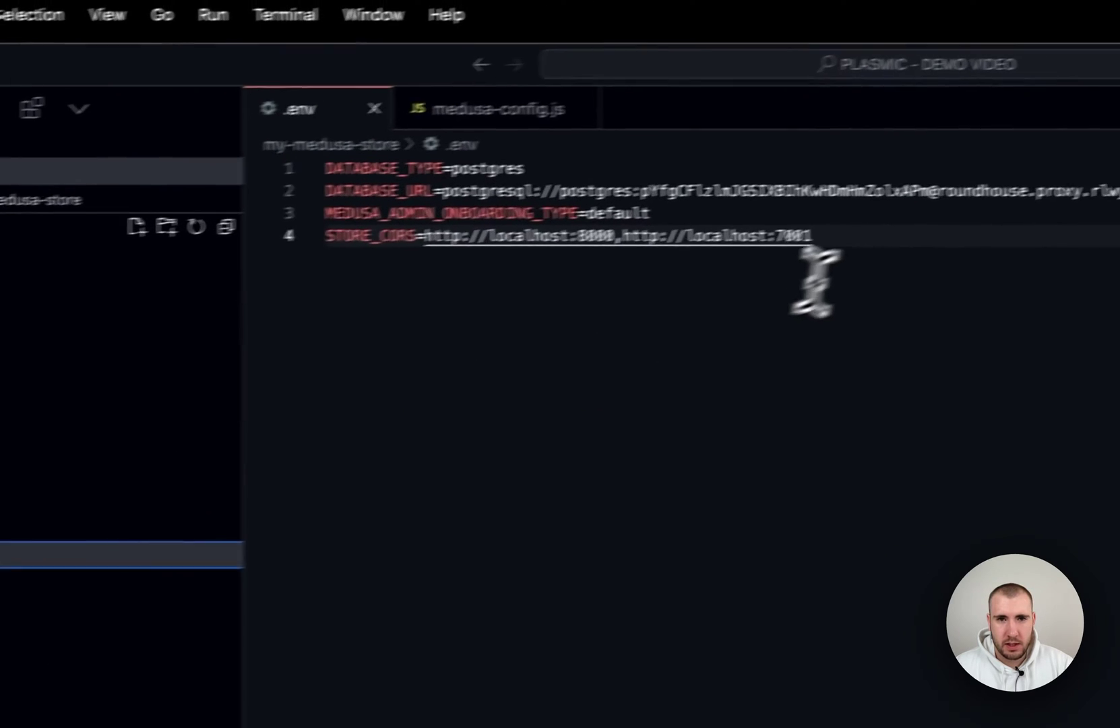
{"action": "left_click", "coordinate": [1091, 194]}
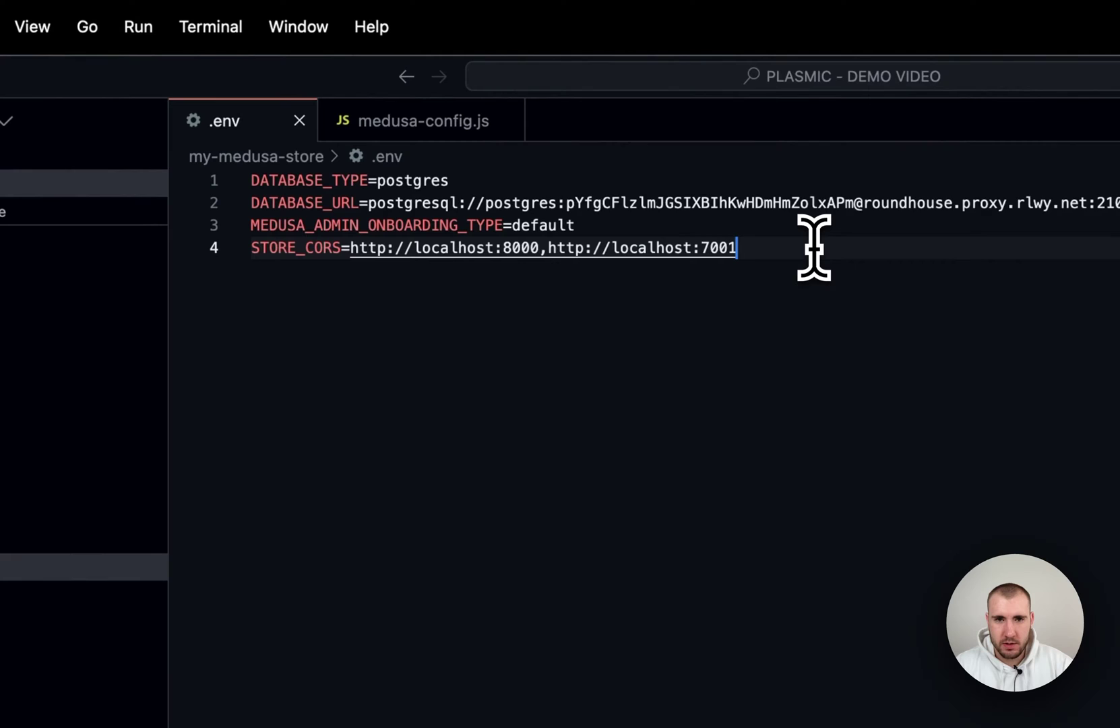
{"action": "type", "text": ","}
{"action": "key", "text": "super+v"}
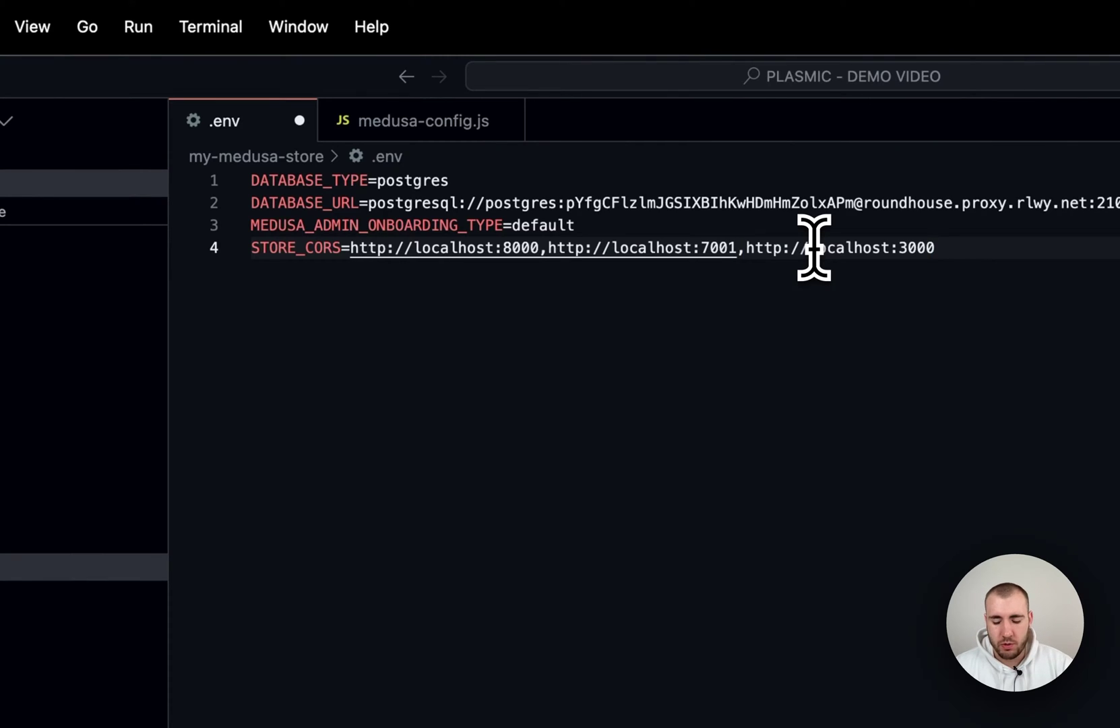
{"action": "key", "text": "super+s"}
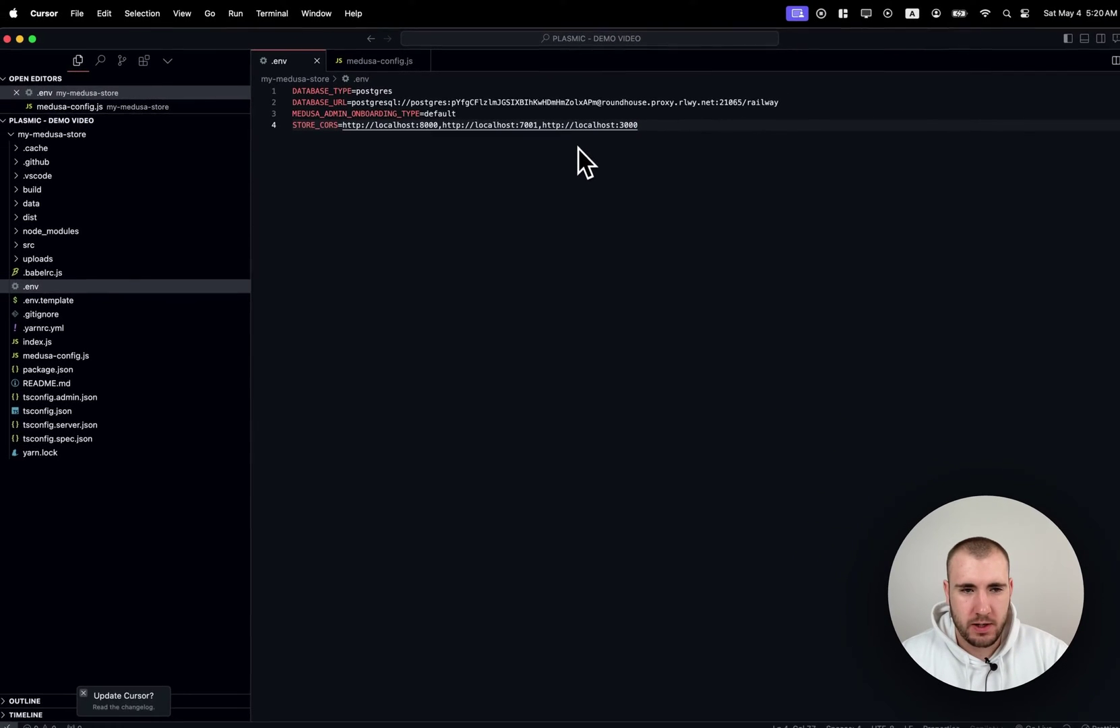
{"action": "key", "text": "ctrl+Up"}
- Copy the featureFlags configuration snippet from the storefront README
{"action": "left_click", "coordinate": [703, 252]}
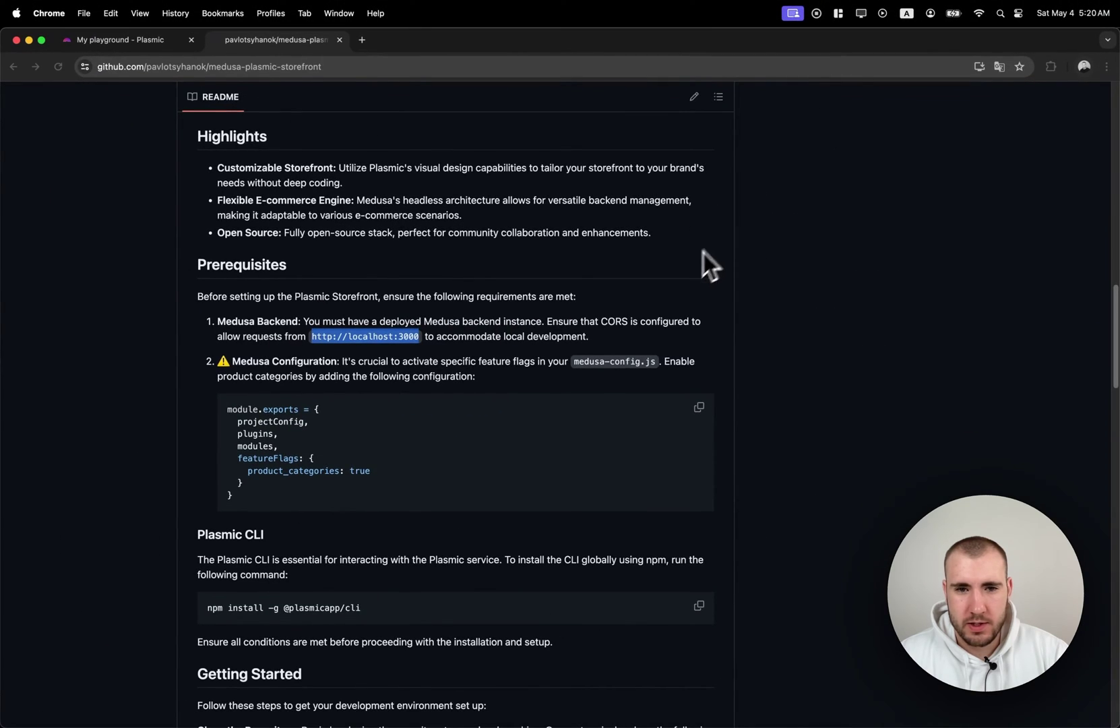
{"action": "scroll", "coordinate": [590, 320], "scroll_direction": "down", "scroll_amount": 2}
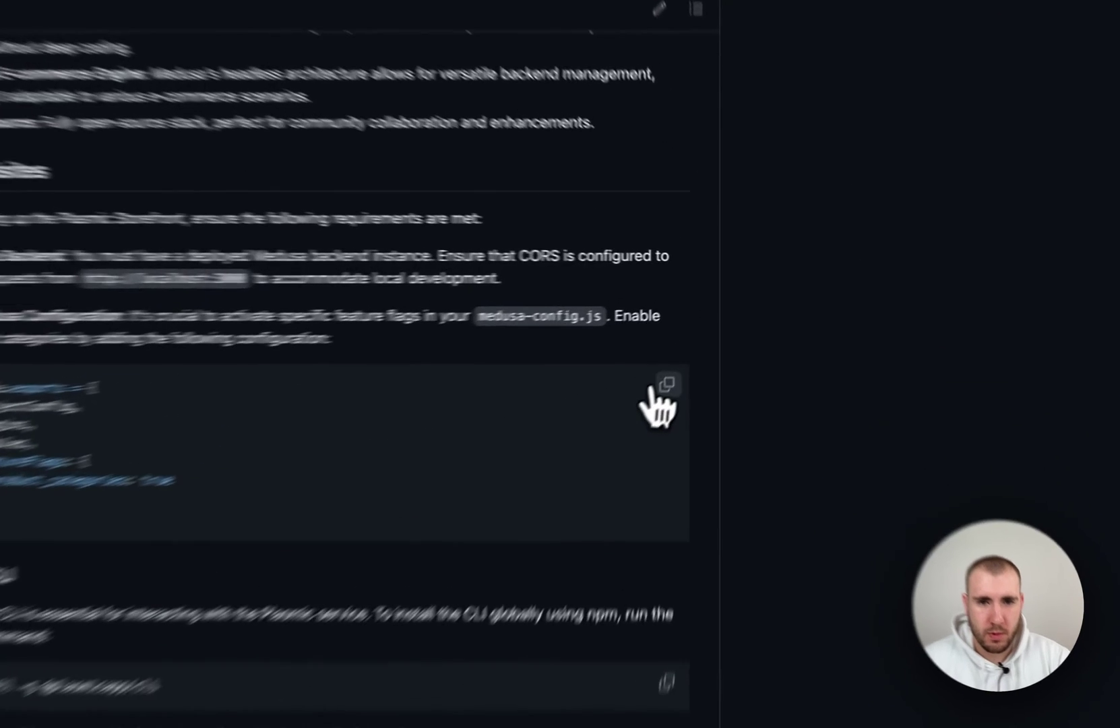
{"action": "left_click", "coordinate": [699, 346]}
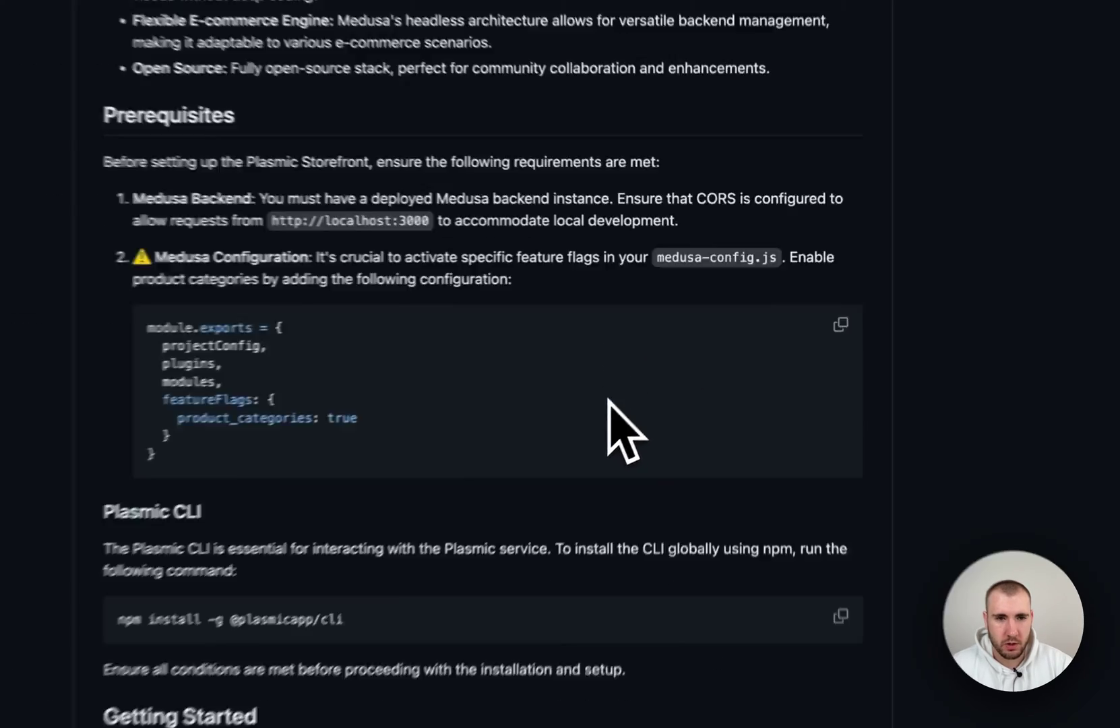
- Replace the module.exports block in medusa-config.js with the copied product_categories config
{"action": "key", "text": "ctrl+Up"}
{"action": "left_click", "coordinate": [325, 430]}
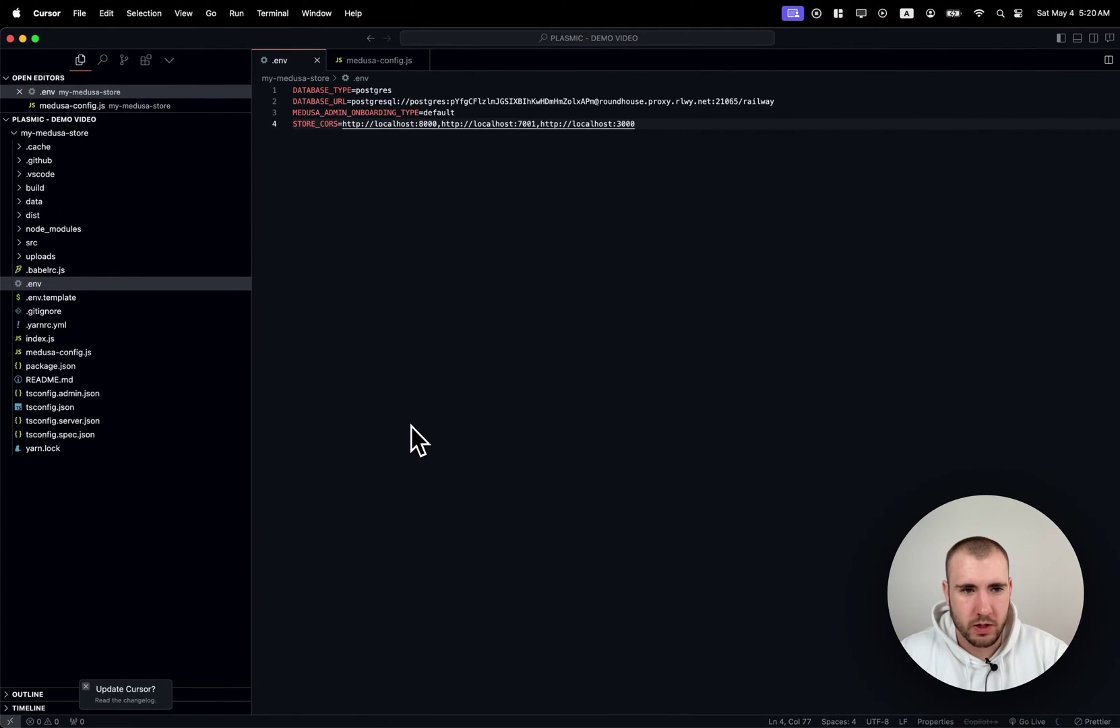
{"action": "left_click", "coordinate": [118, 353]}
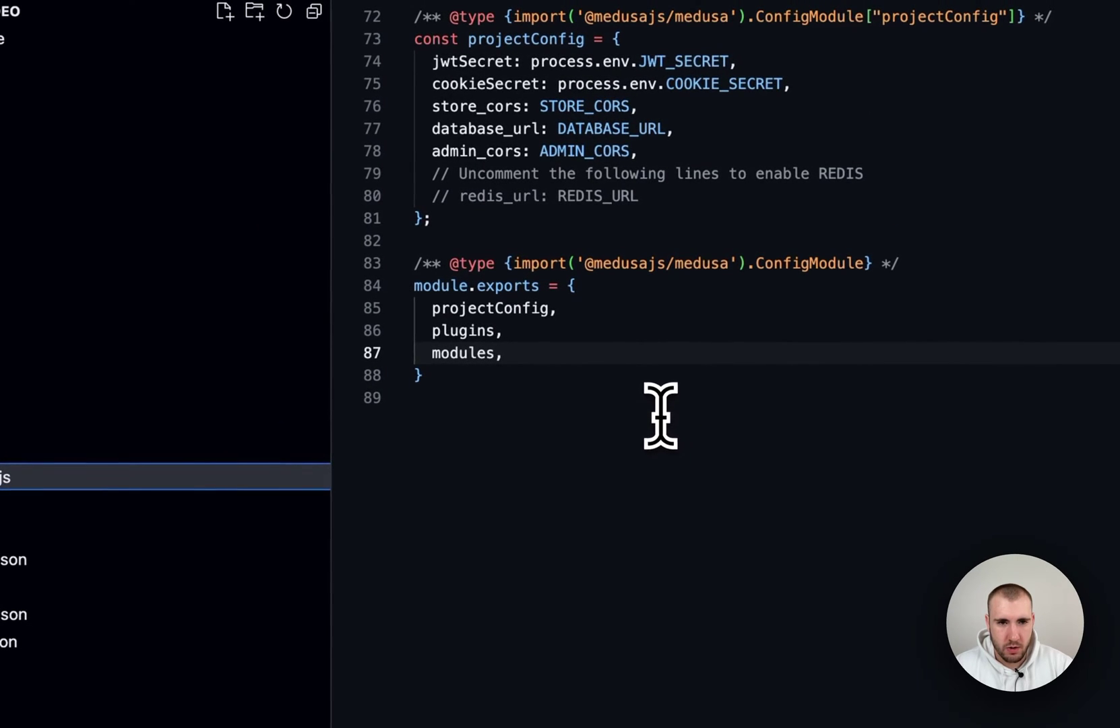
{"action": "left_click", "coordinate": [757, 344]}
{"action": "left_click_drag", "start_coordinate": [593, 375], "coordinate": [397, 288]}
{"action": "key", "text": "super+v"}
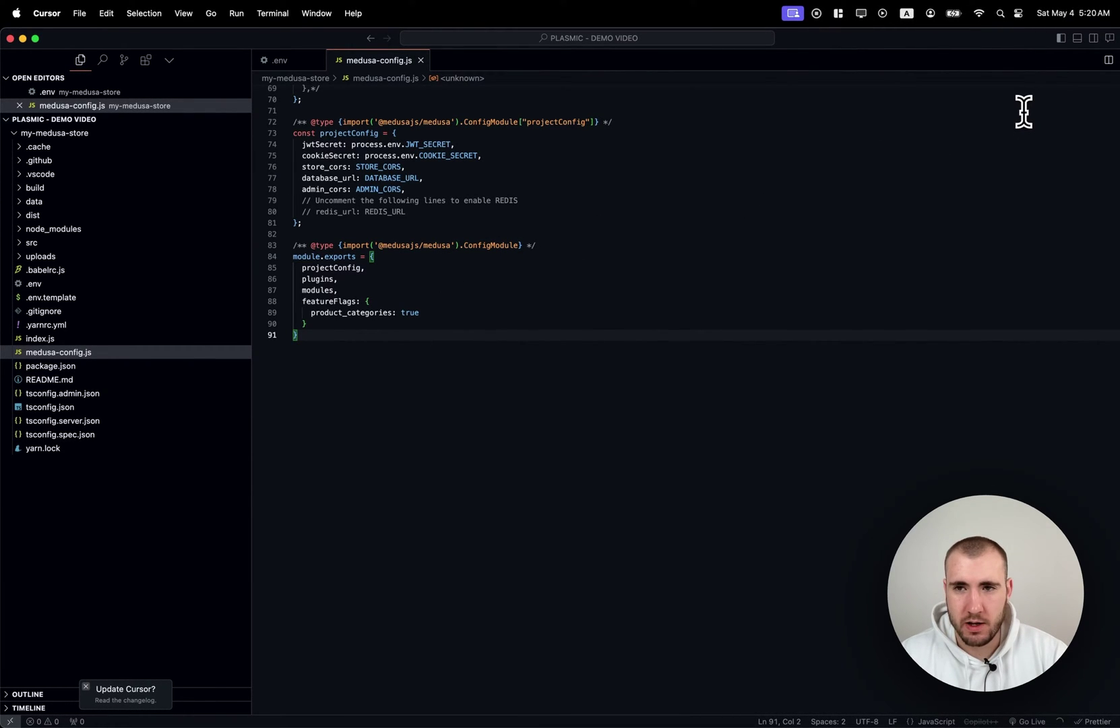
- Start the Medusa backend with 'medusa start' from the my-medusa-store folder
{"action": "left_click", "coordinate": [1077, 38]}
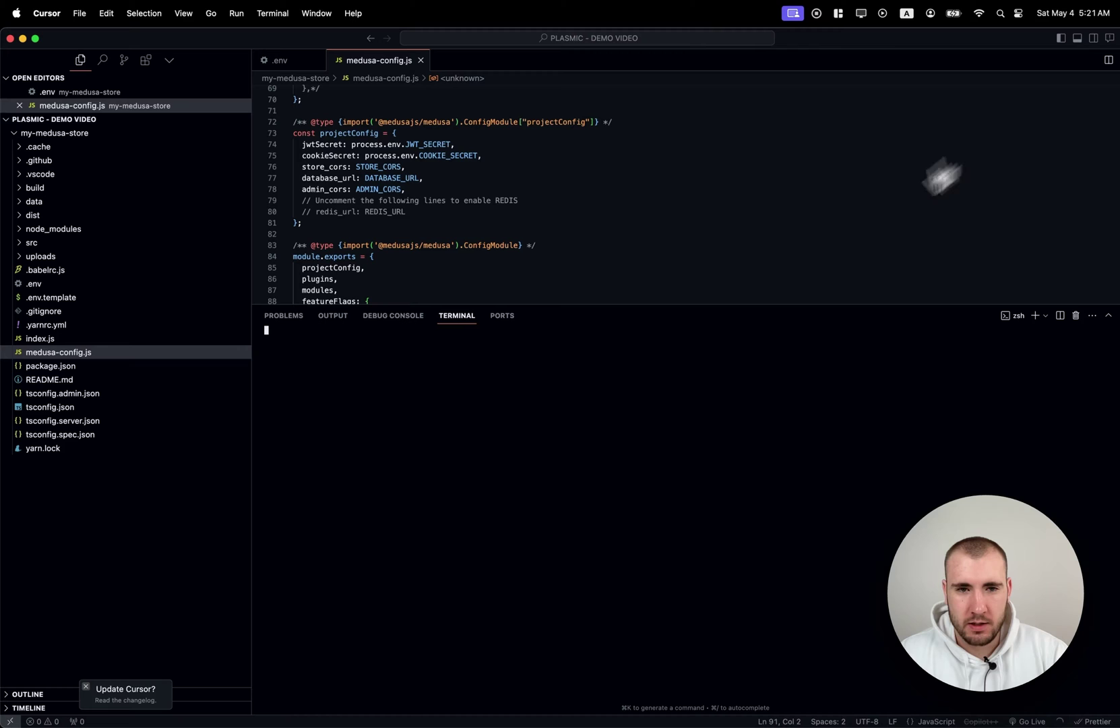
{"action": "type", "text": "c"}
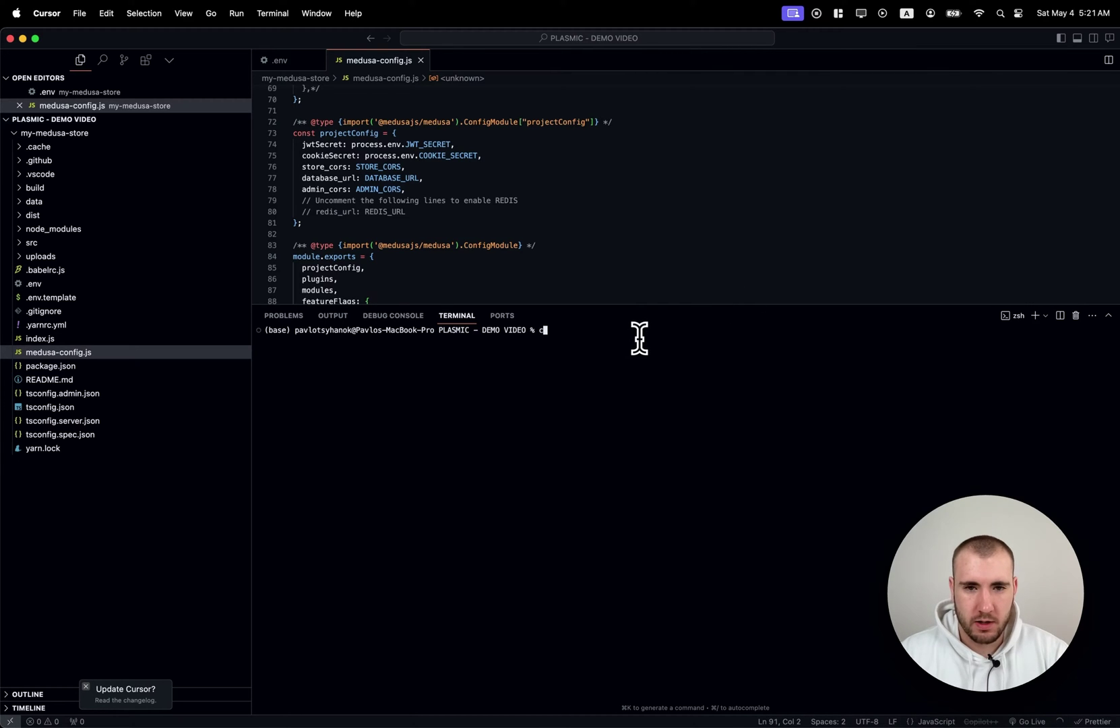
{"action": "type", "text": "d my-medusa-store"}
{"action": "key", "text": "Return"}
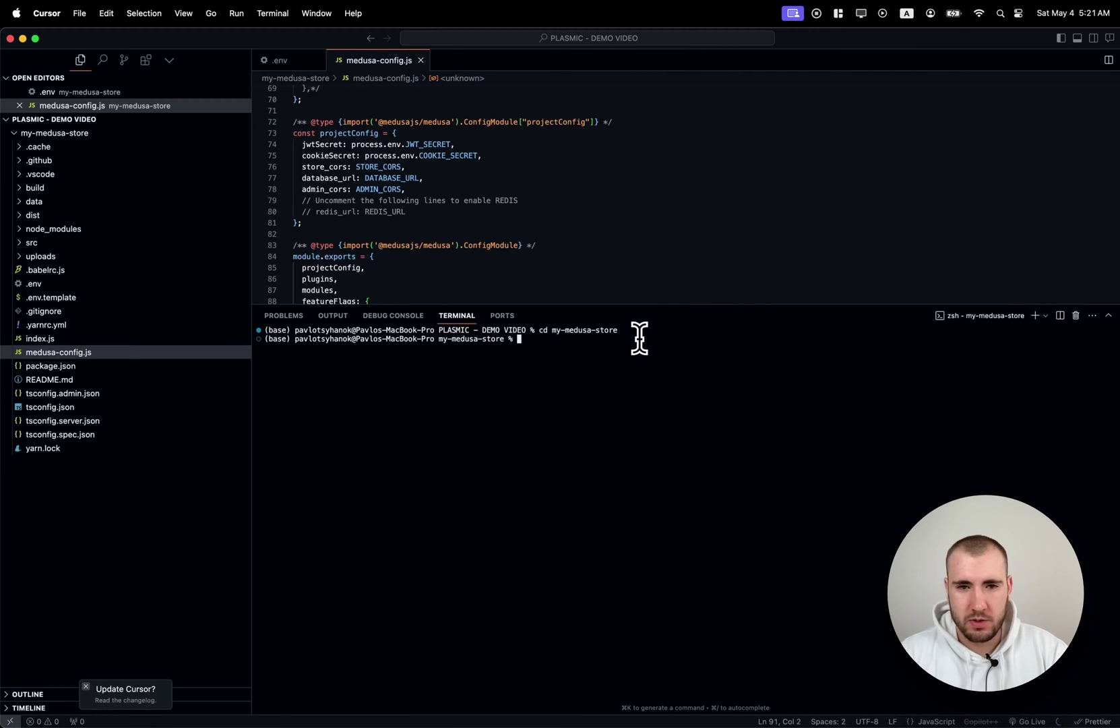
{"action": "type", "text": "mudy"}
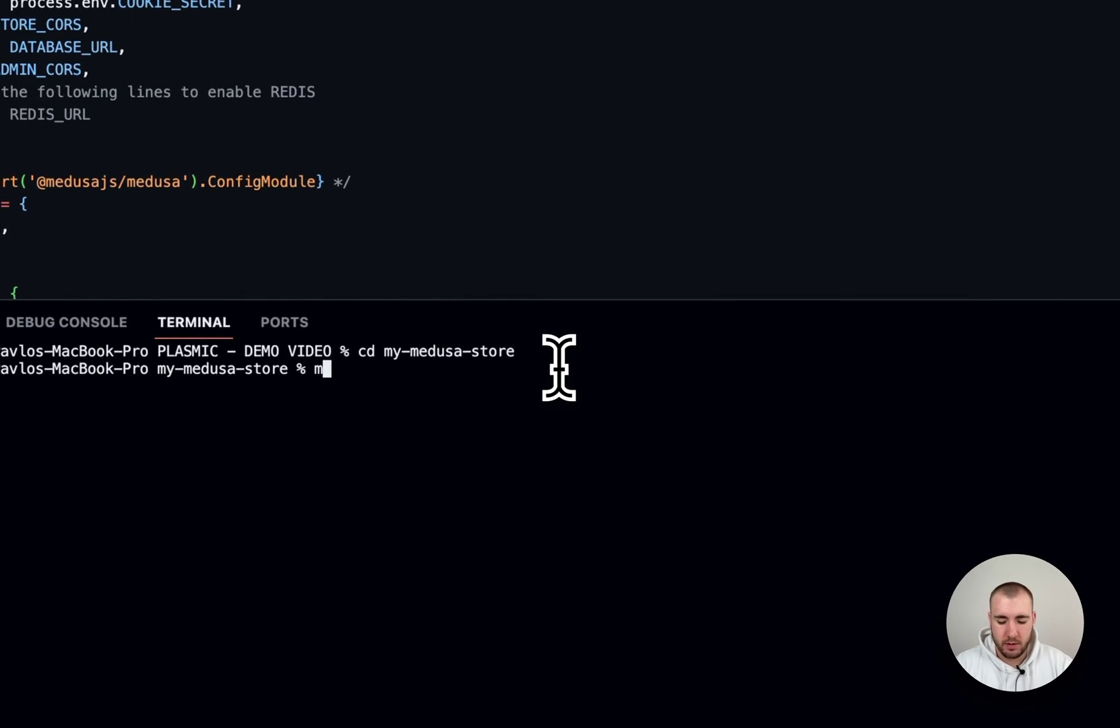
{"action": "key", "text": "BackSpace"}
{"action": "key", "text": "BackSpace"}
{"action": "key", "text": "BackSpace"}
{"action": "type", "text": "ed"}
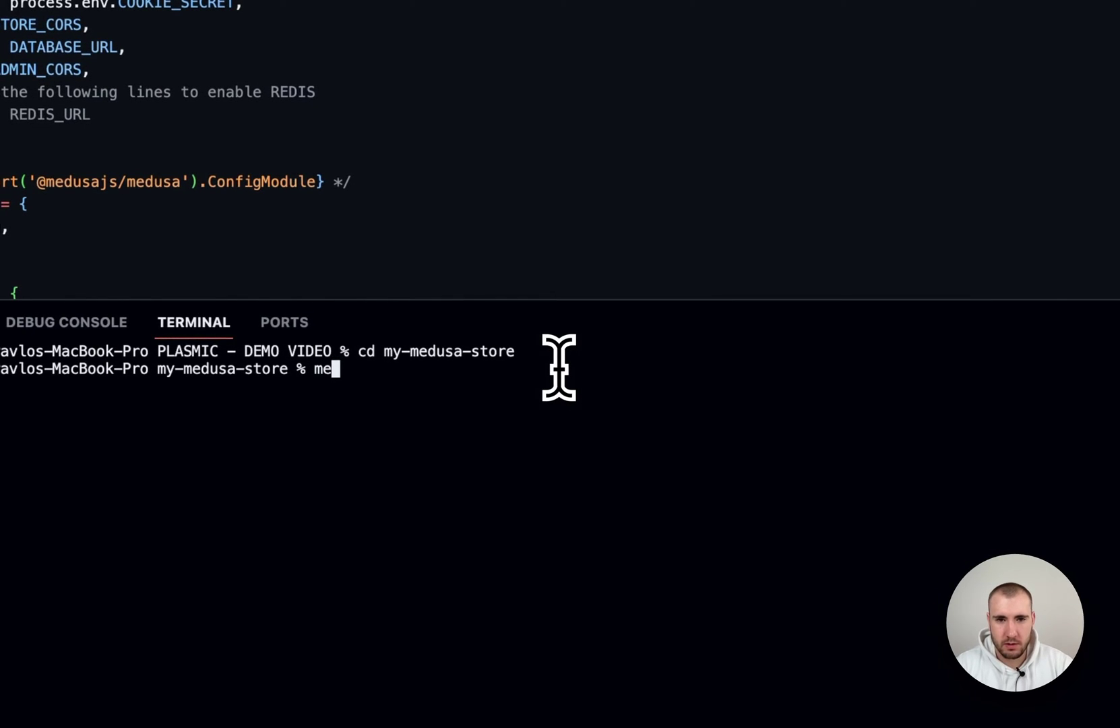
{"action": "type", "text": "usa start"}
{"action": "key", "text": "BackSpace"}
{"action": "key", "text": "BackSpace"}
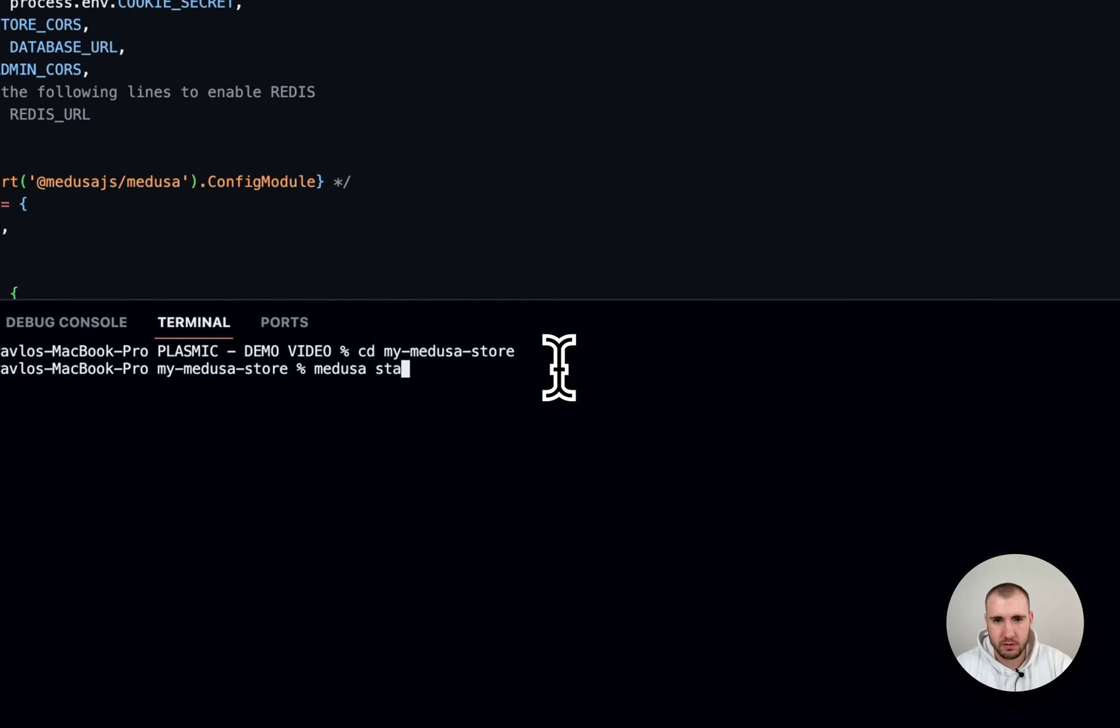
{"action": "type", "text": "rt"}
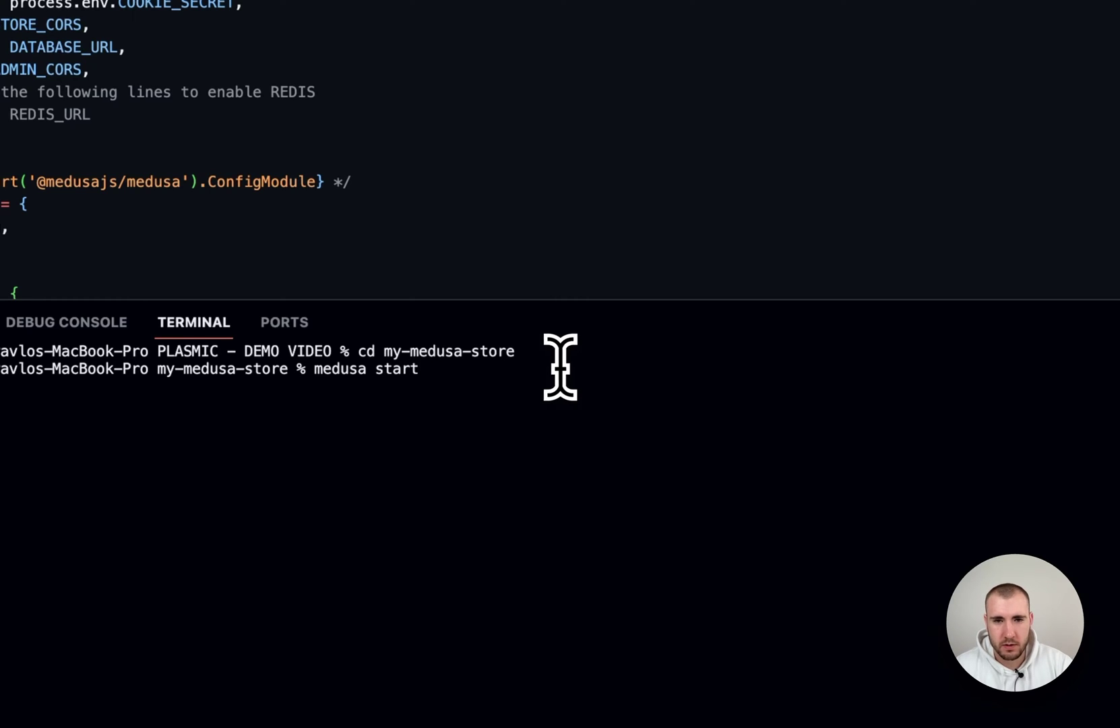
{"action": "key", "text": "Return"}
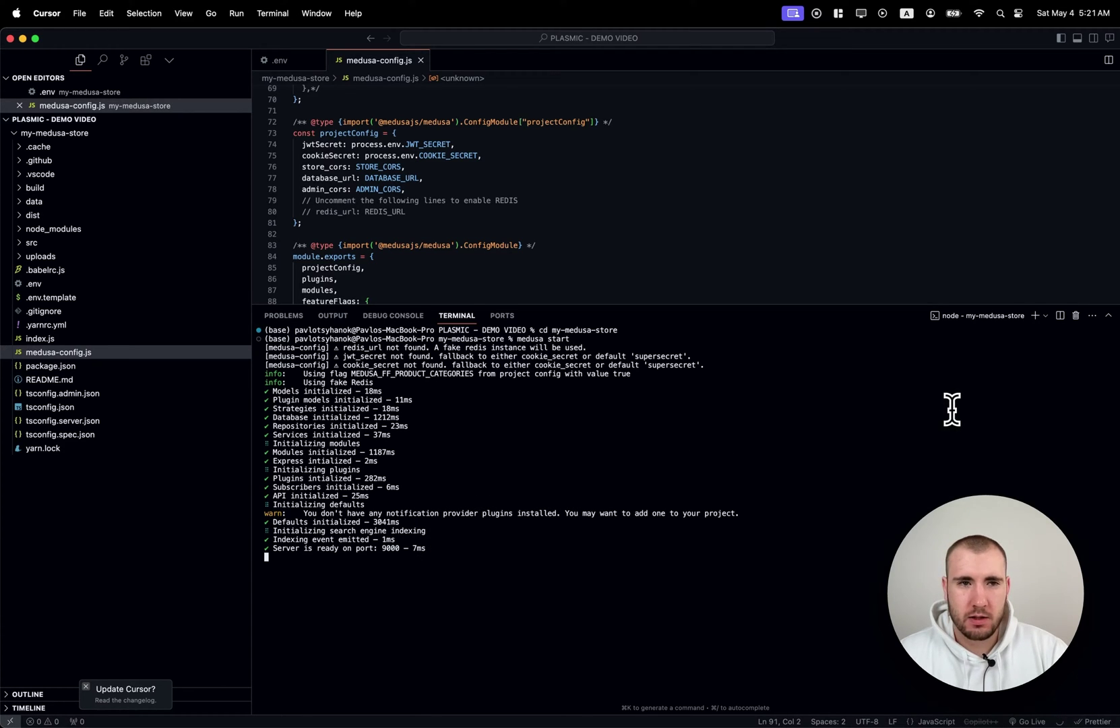
- Add a second terminal beside the server output and widen the new shell pane
{"action": "left_click", "coordinate": [1035, 317]}
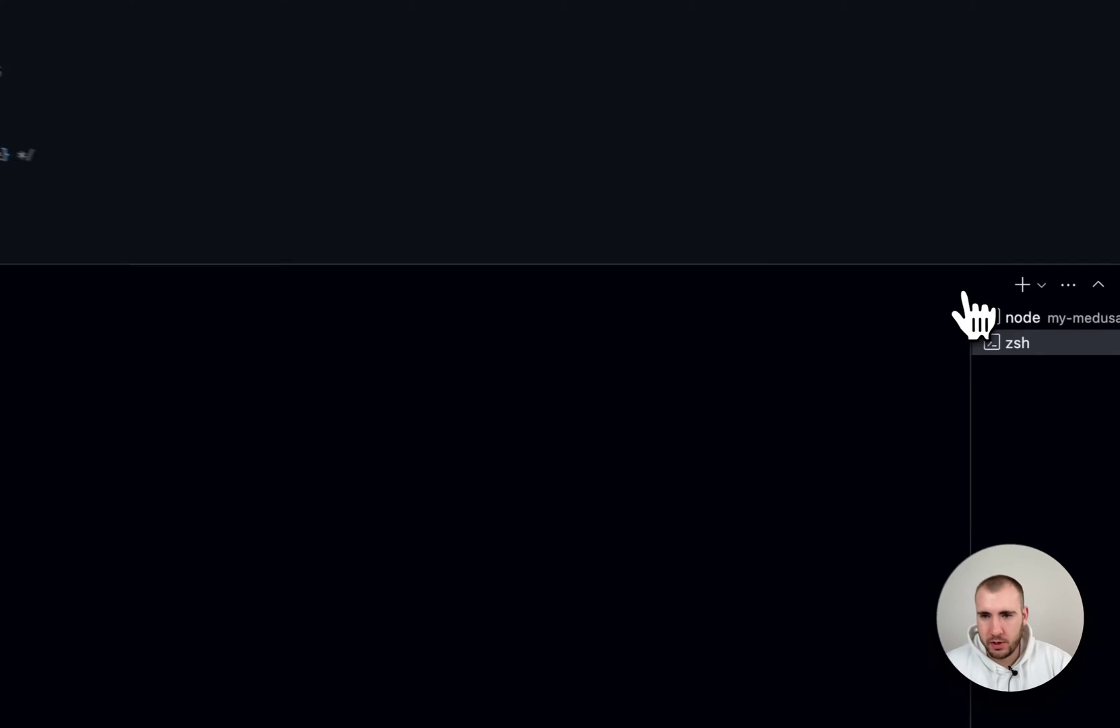
{"action": "left_click", "coordinate": [1003, 320]}
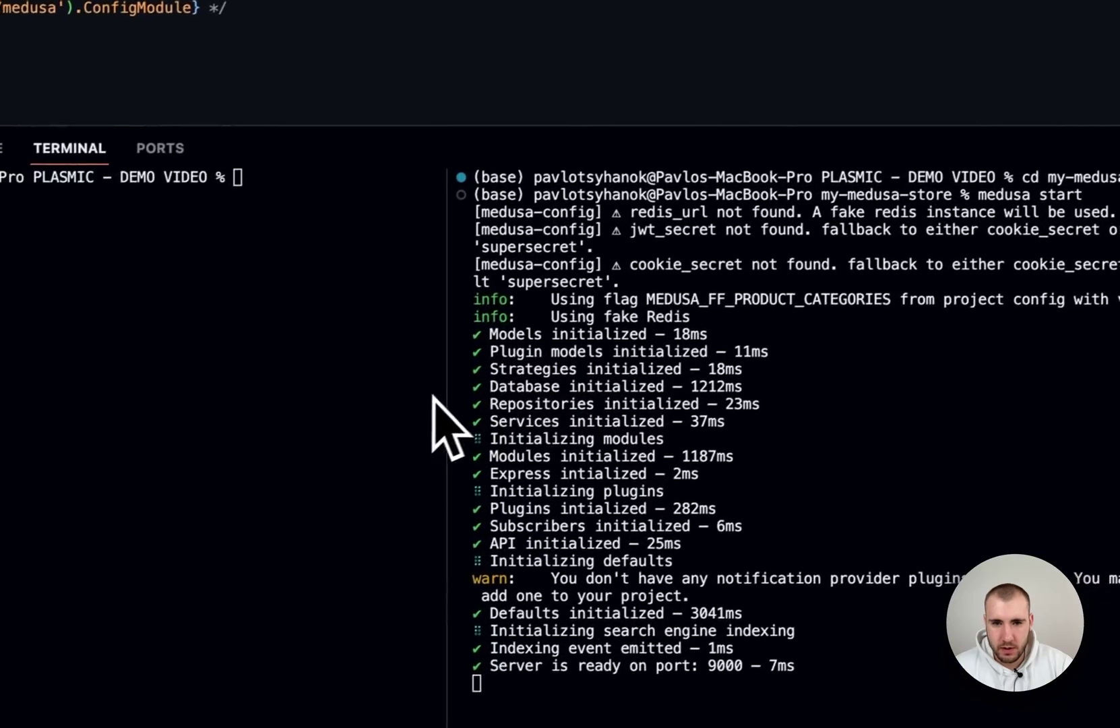
{"action": "left_click_drag", "start_coordinate": [450, 380], "coordinate": [718, 384]}
{"action": "left_click_drag", "start_coordinate": [783, 432], "coordinate": [797, 431]}
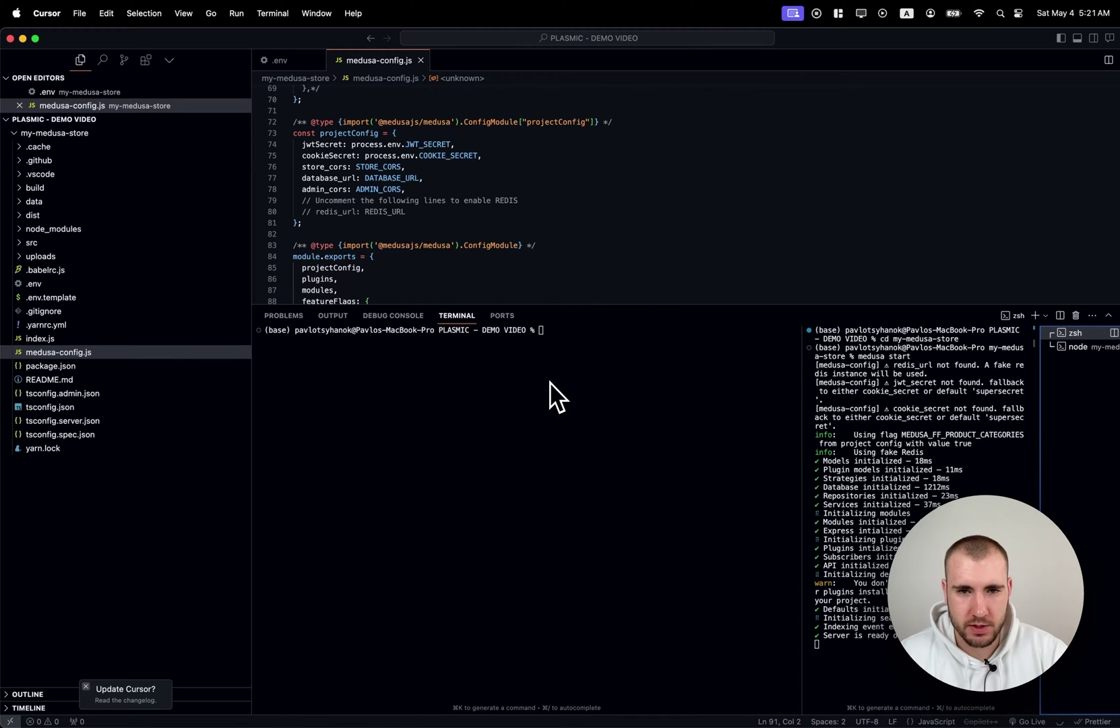
{"action": "key", "text": "ctrl+Up"}
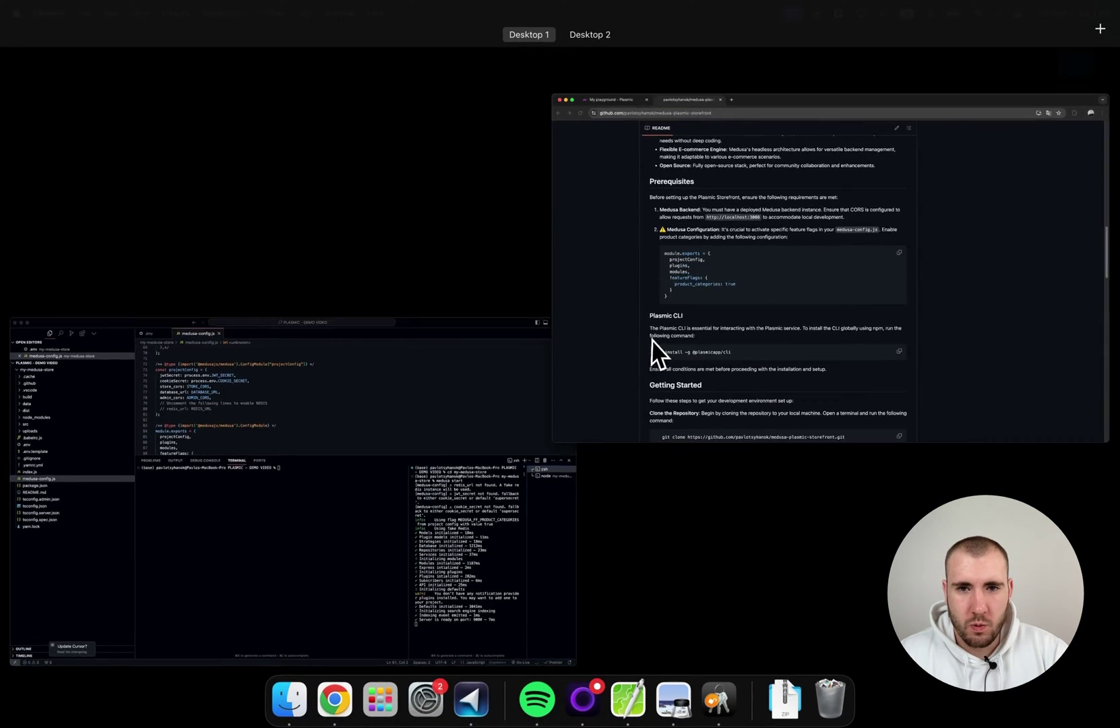
- Scroll the storefront README down to the plasmic auth block and copy the command
{"action": "left_click", "coordinate": [651, 342]}
{"action": "scroll", "coordinate": [441, 432], "scroll_direction": "down", "scroll_amount": 3}
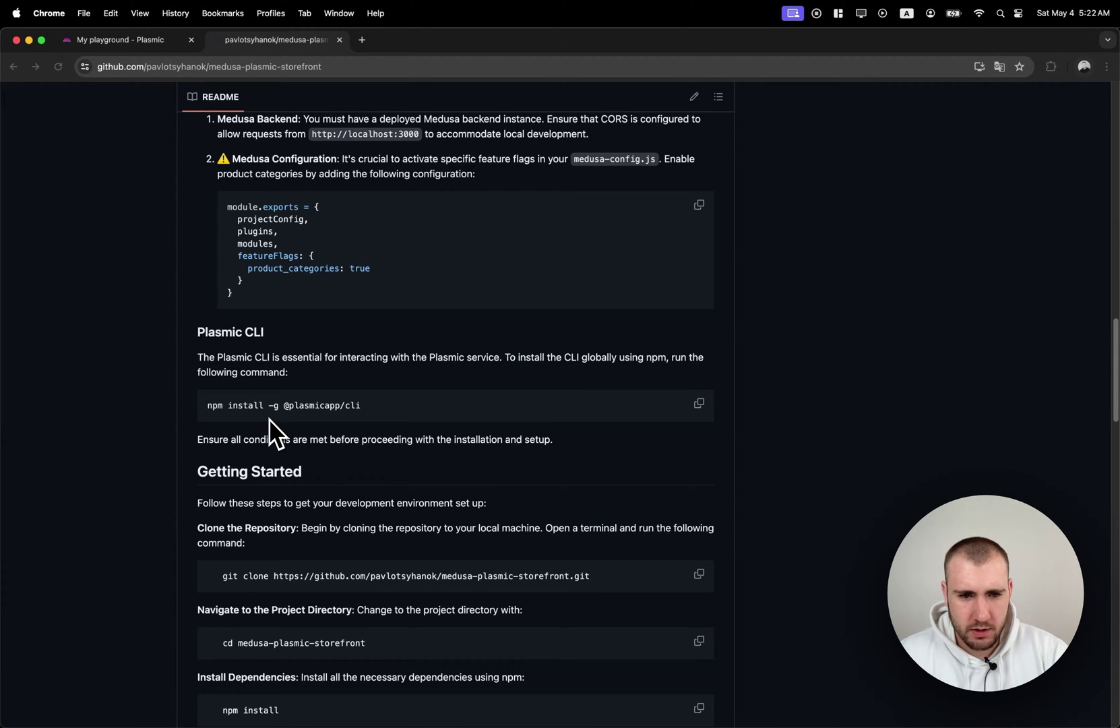
{"action": "scroll", "coordinate": [273, 431], "scroll_direction": "down", "scroll_amount": 5}
{"action": "scroll", "coordinate": [269, 420], "scroll_direction": "down", "scroll_amount": 9}
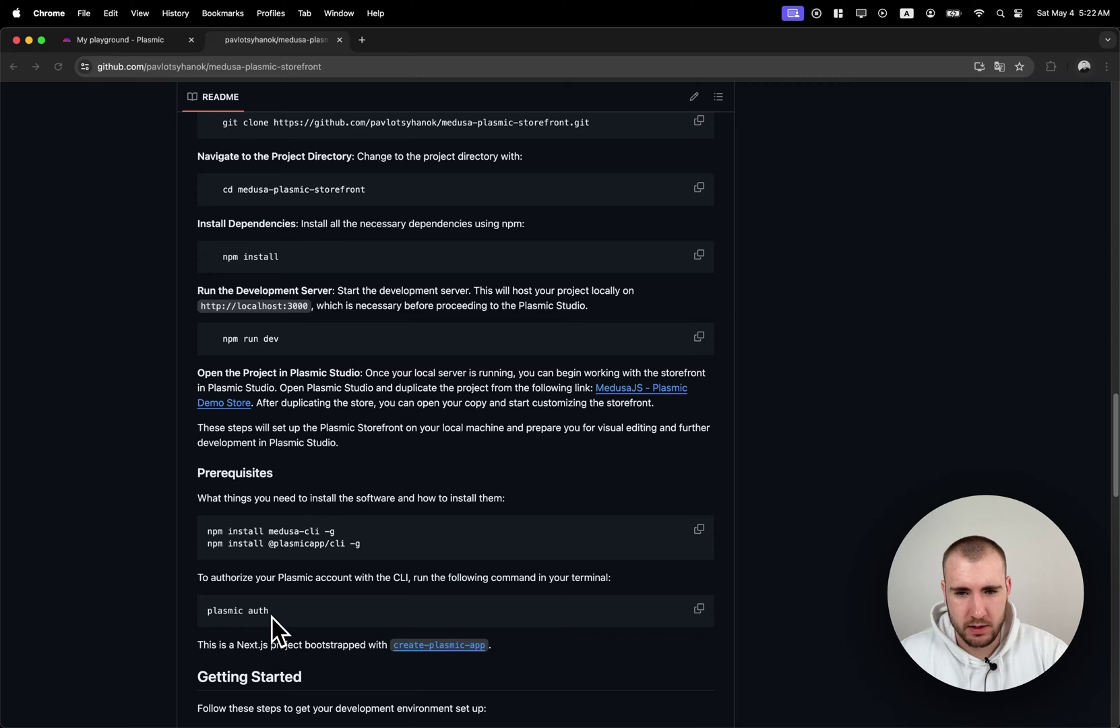
{"action": "left_click", "coordinate": [700, 609]}
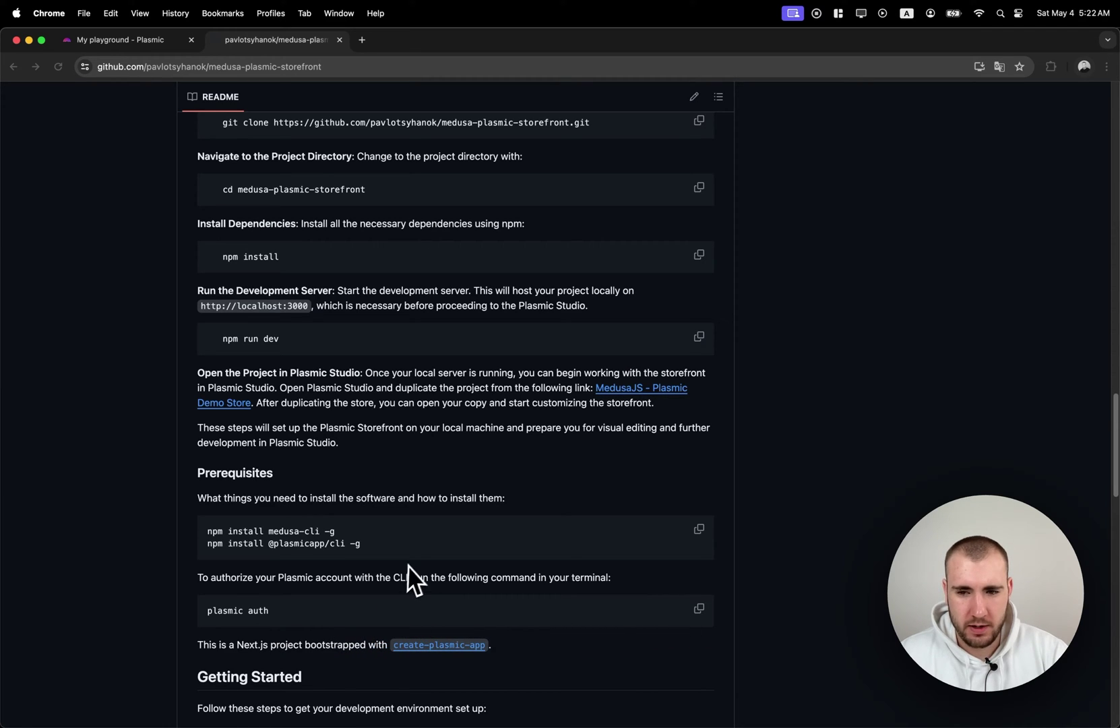
- Paste and run plasmic auth in Cursor's terminal
{"action": "key", "text": "ctrl+Up"}
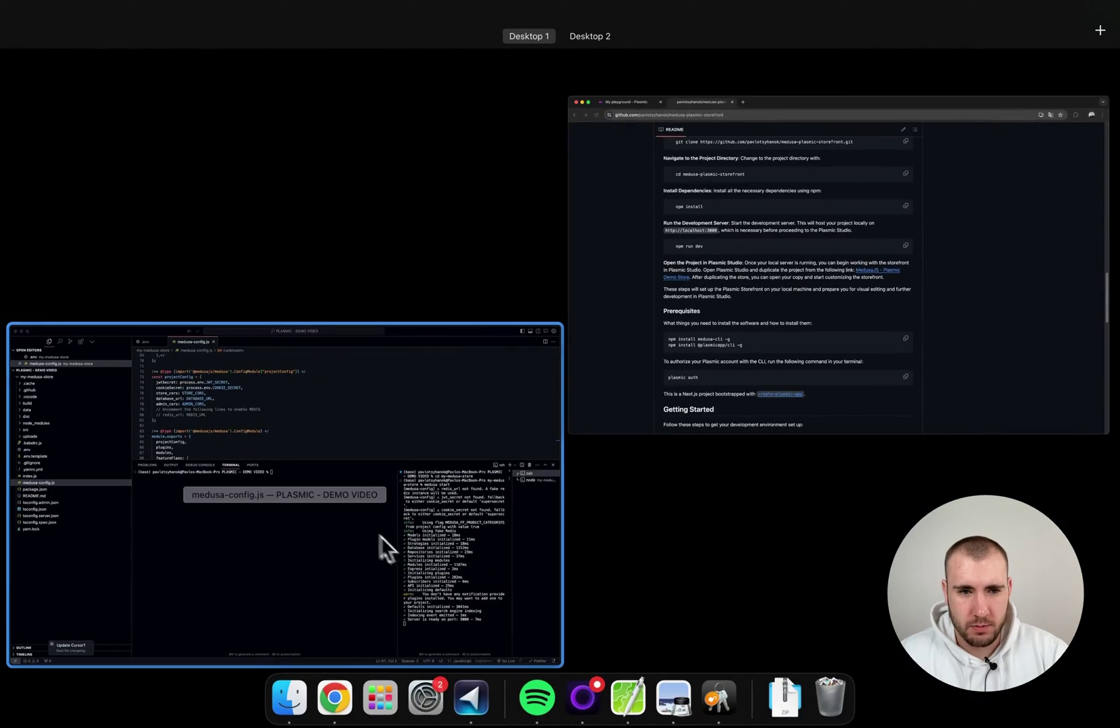
{"action": "left_click", "coordinate": [380, 539]}
{"action": "key", "text": "super+v"}
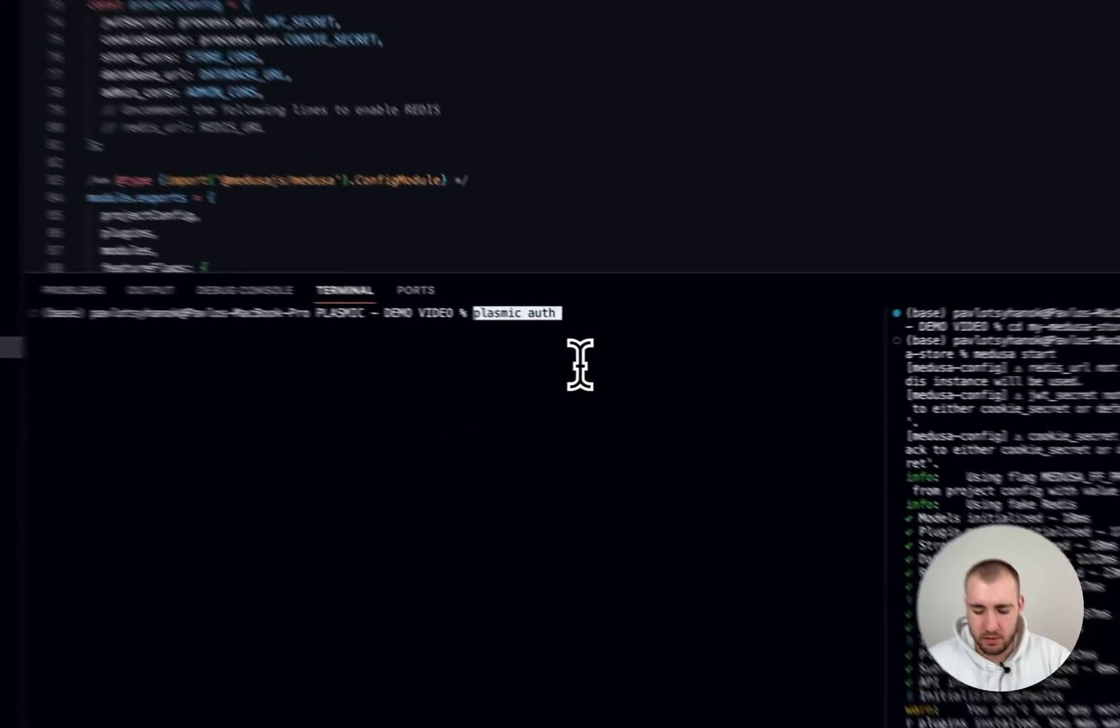
{"action": "key", "text": "Return"}
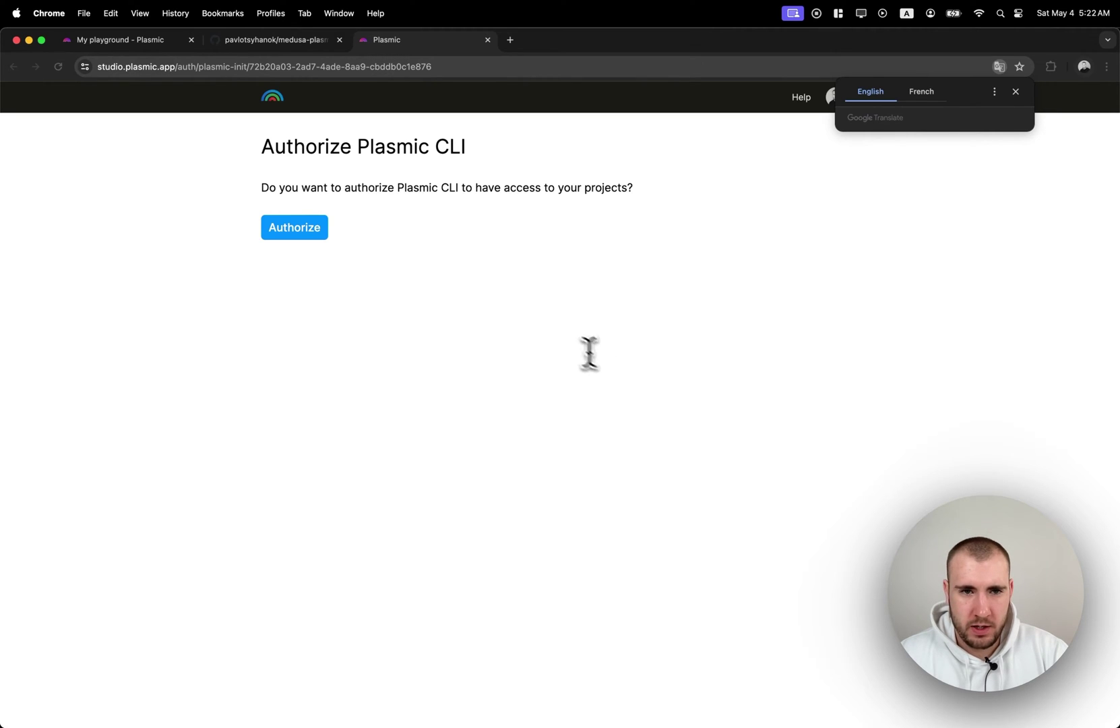
- Authorize the Plasmic CLI in the browser, then return to the storefront README
{"action": "left_click", "coordinate": [279, 233]}
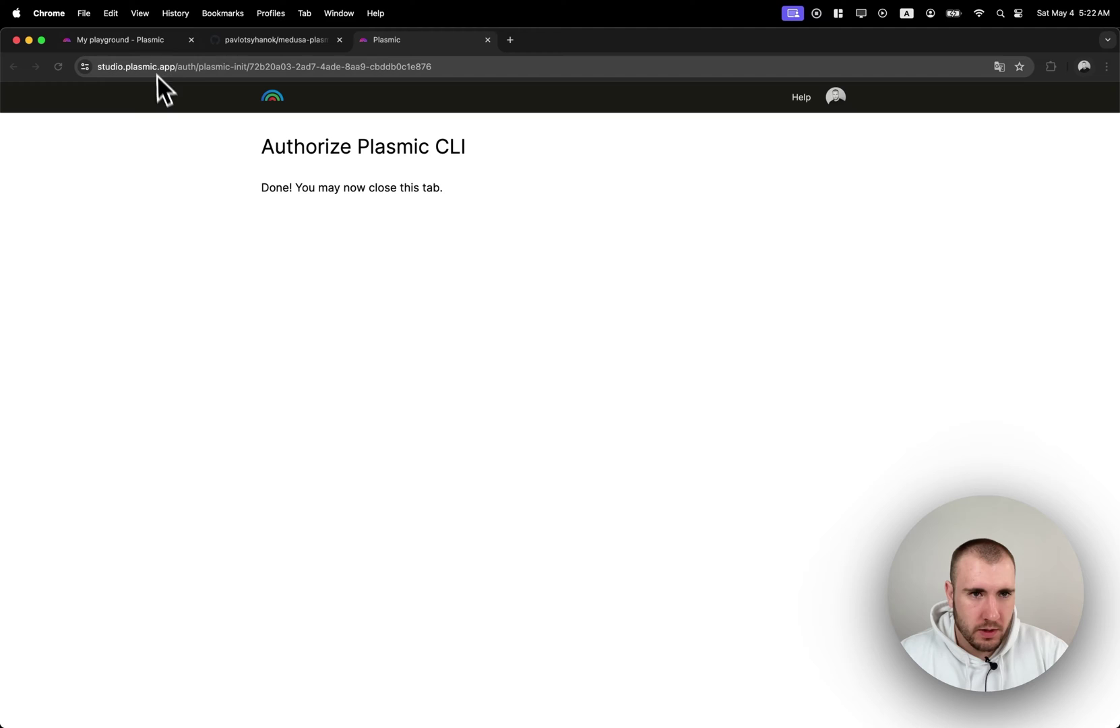
{"action": "left_click", "coordinate": [160, 43]}
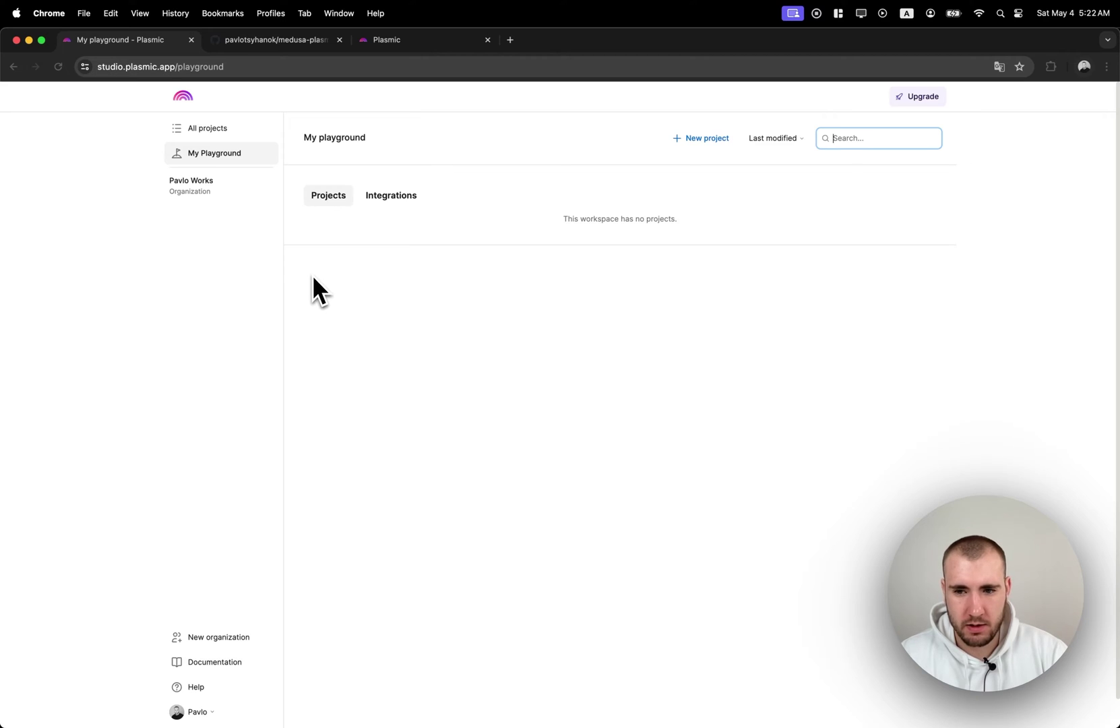
{"action": "key", "text": "ctrl+Tab"}
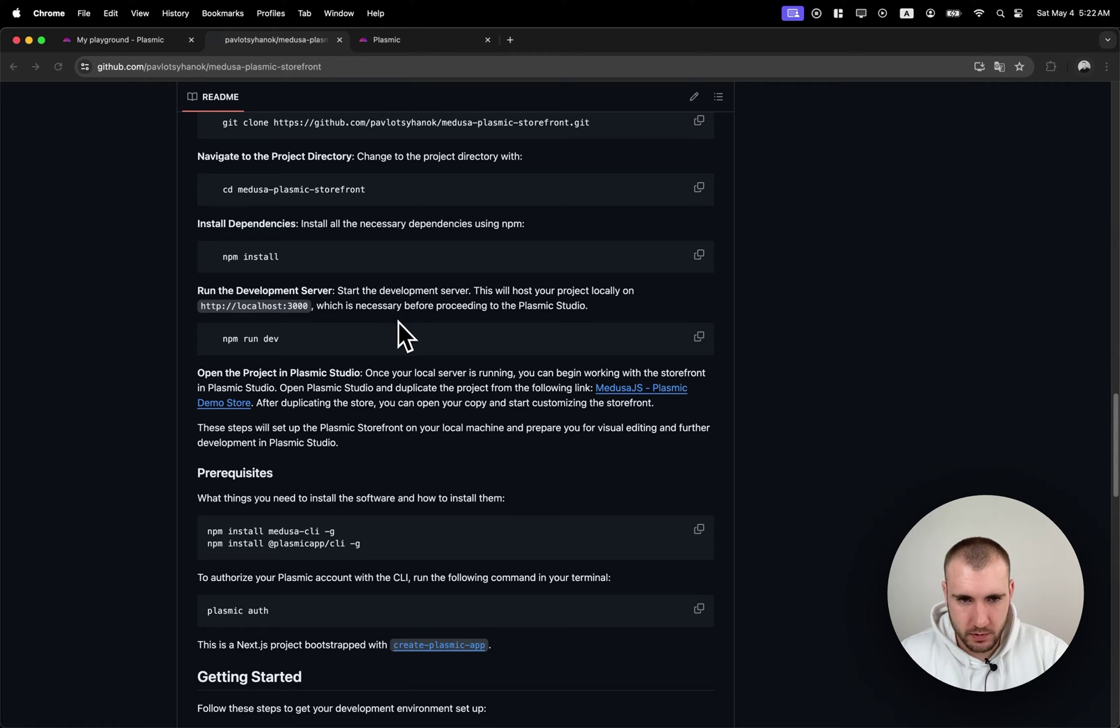
- Fork the repository, appending '-demo' to name it medusa-plasmic-storefront-demo
{"action": "scroll", "coordinate": [397, 322], "scroll_direction": "up", "scroll_amount": 6}
{"action": "scroll", "coordinate": [425, 335], "scroll_direction": "up", "scroll_amount": 15}
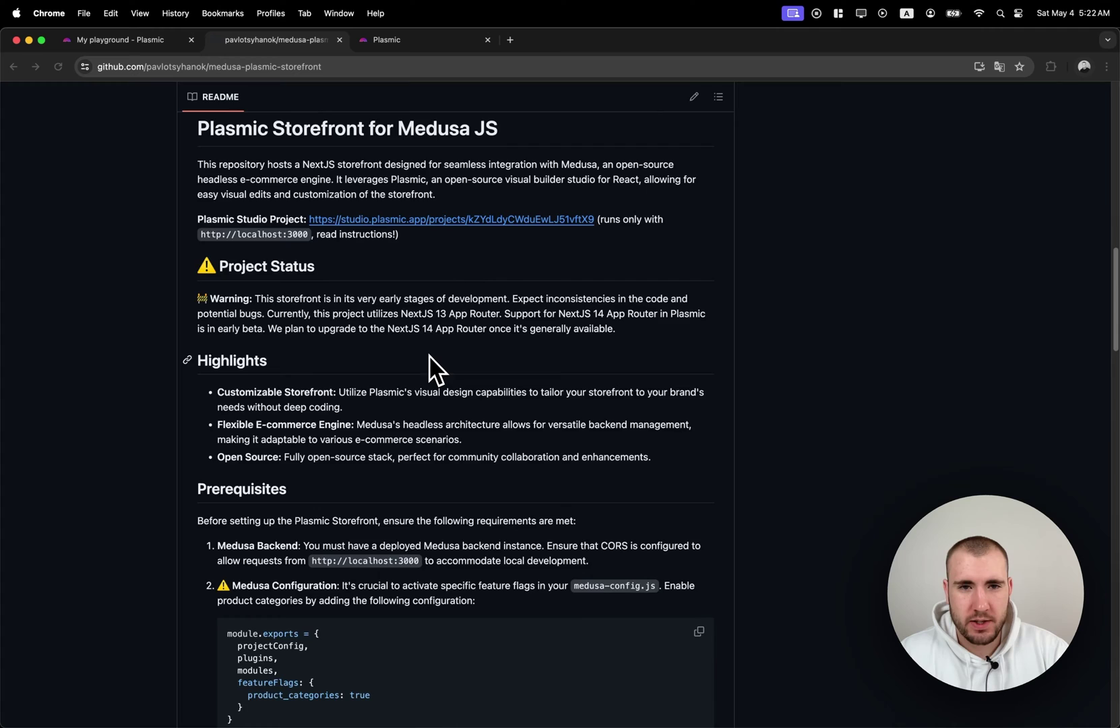
{"action": "scroll", "coordinate": [437, 360], "scroll_direction": "up", "scroll_amount": 4}
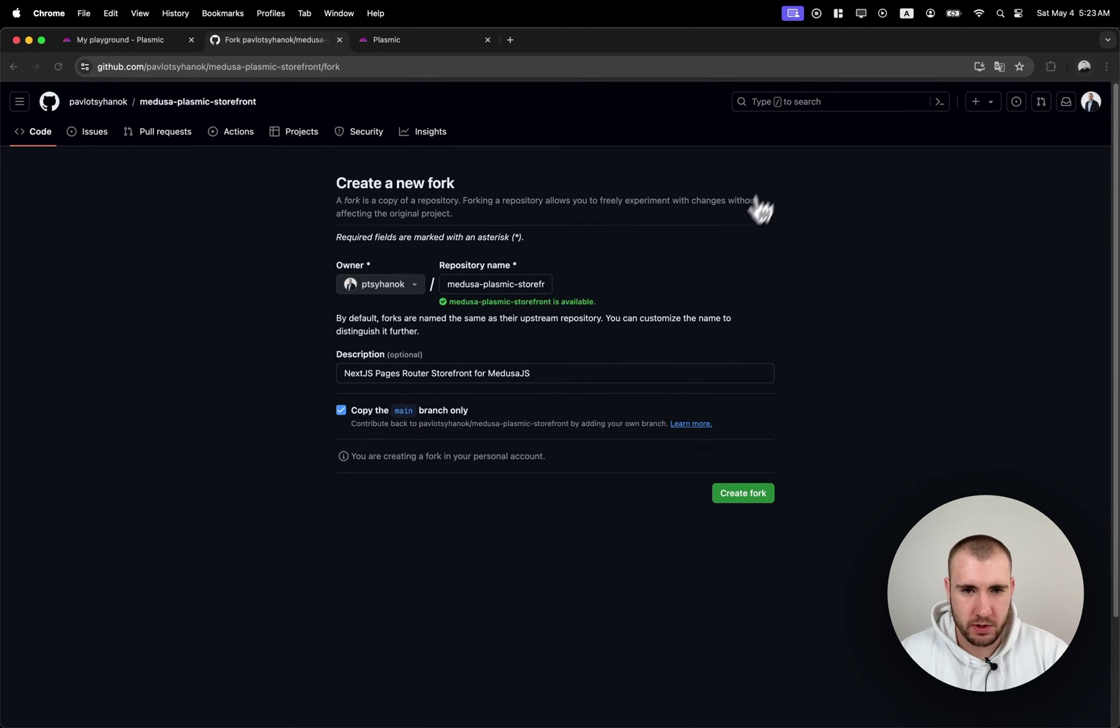
{"action": "left_click", "coordinate": [541, 284]}
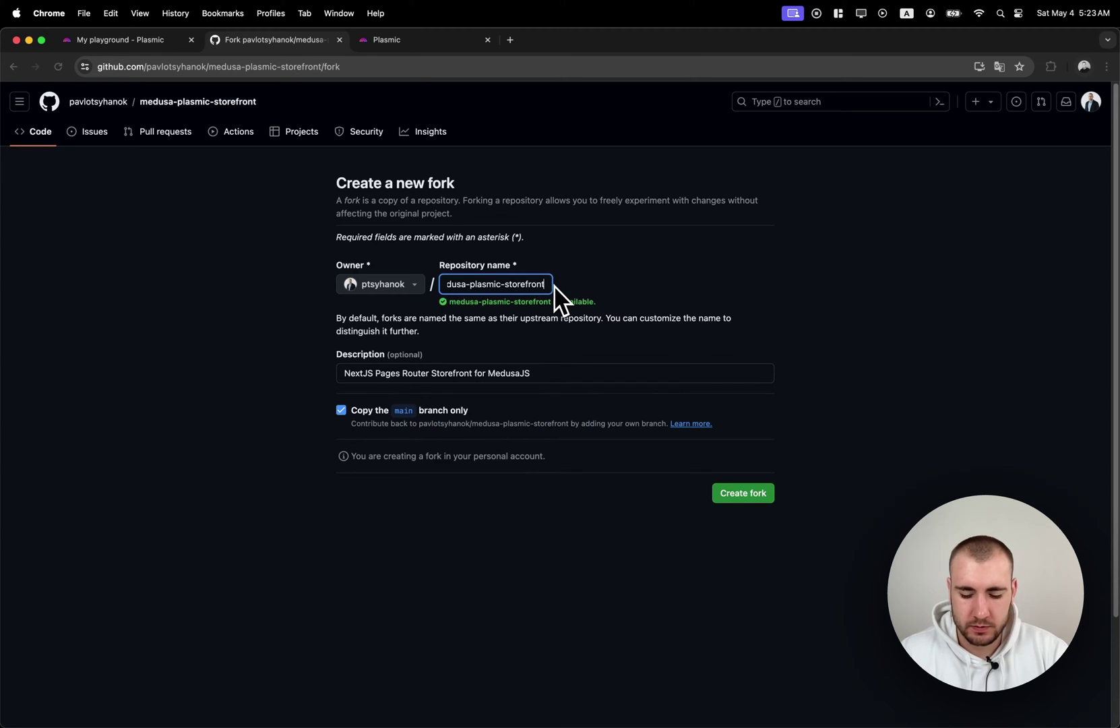
{"action": "type", "text": "-demo"}
{"action": "left_click", "coordinate": [590, 374]}
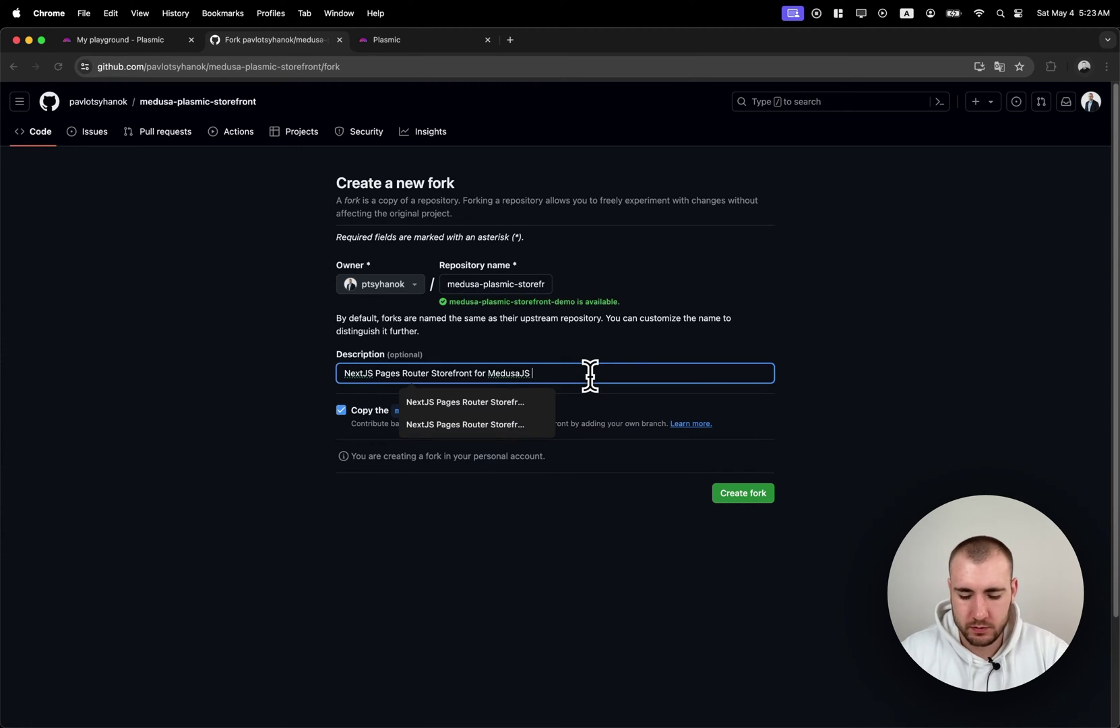
{"action": "left_click", "coordinate": [760, 498]}
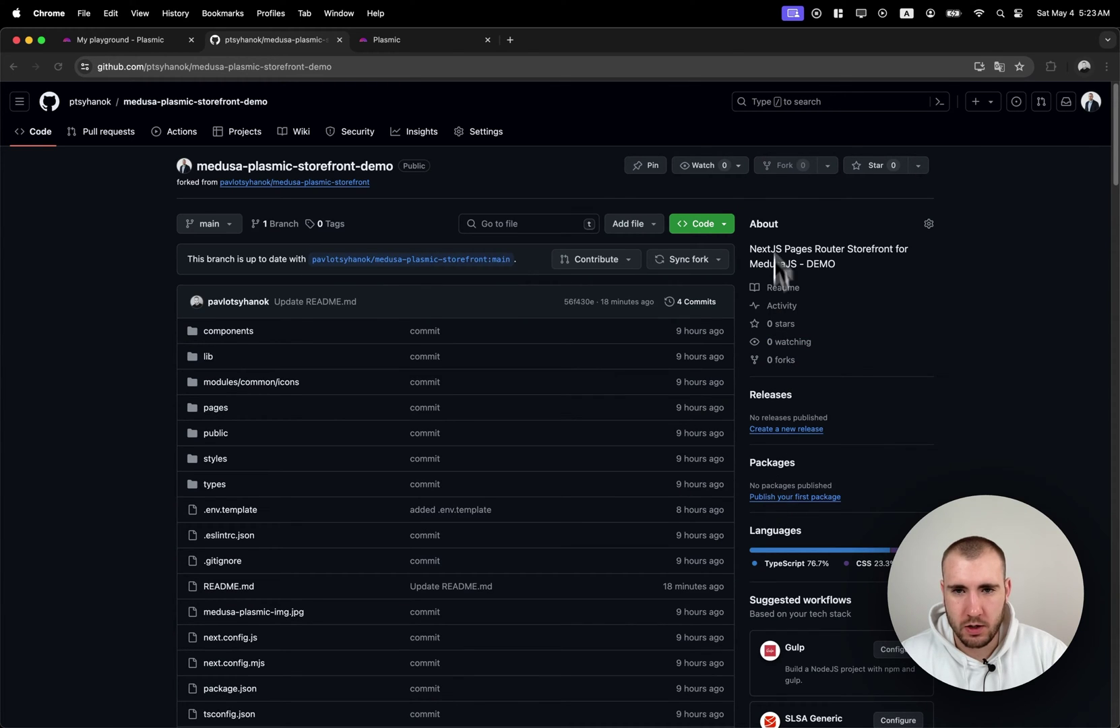
- Copy the fork's HTTPS clone URL from the green Code dropdown
{"action": "left_click", "coordinate": [724, 225]}
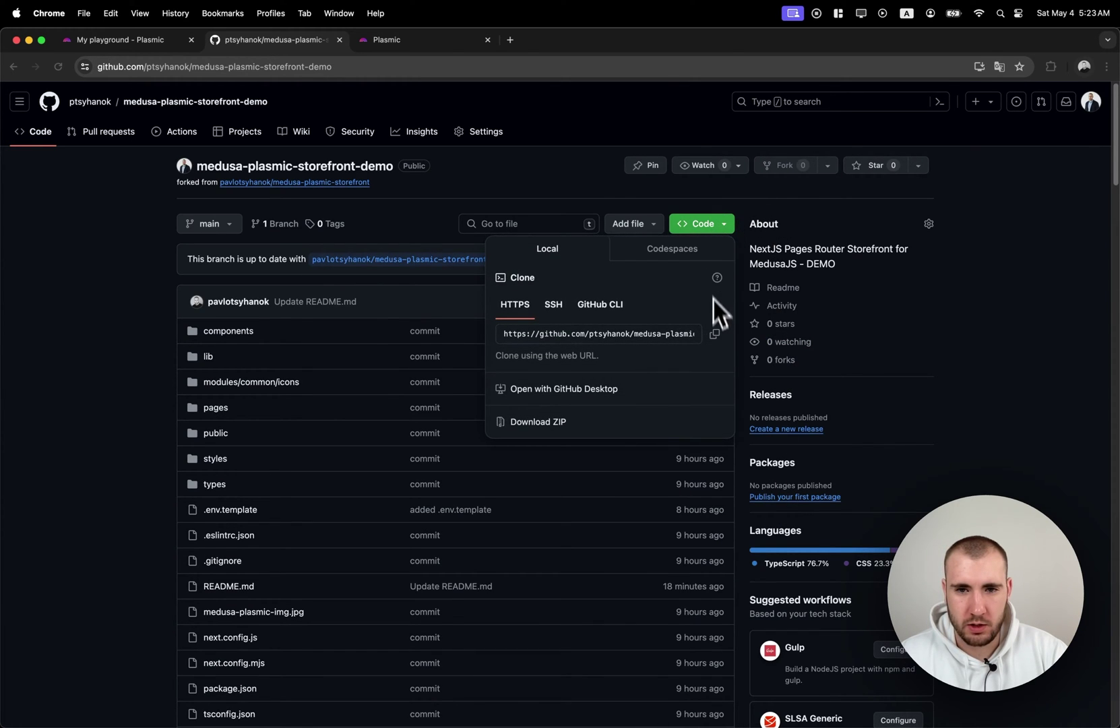
{"action": "left_click", "coordinate": [714, 334]}
- Clone the fork in Cursor's terminal with 'git clone' and the copied URL
{"action": "key", "text": "ctrl+Up"}
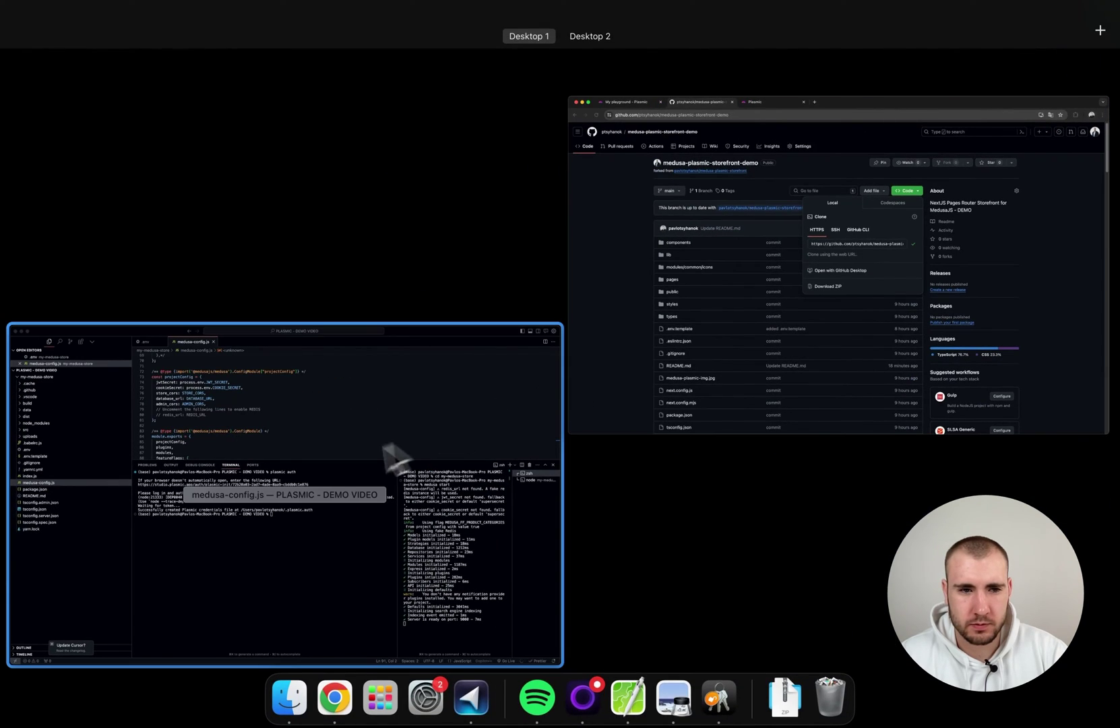
{"action": "left_click", "coordinate": [326, 472]}
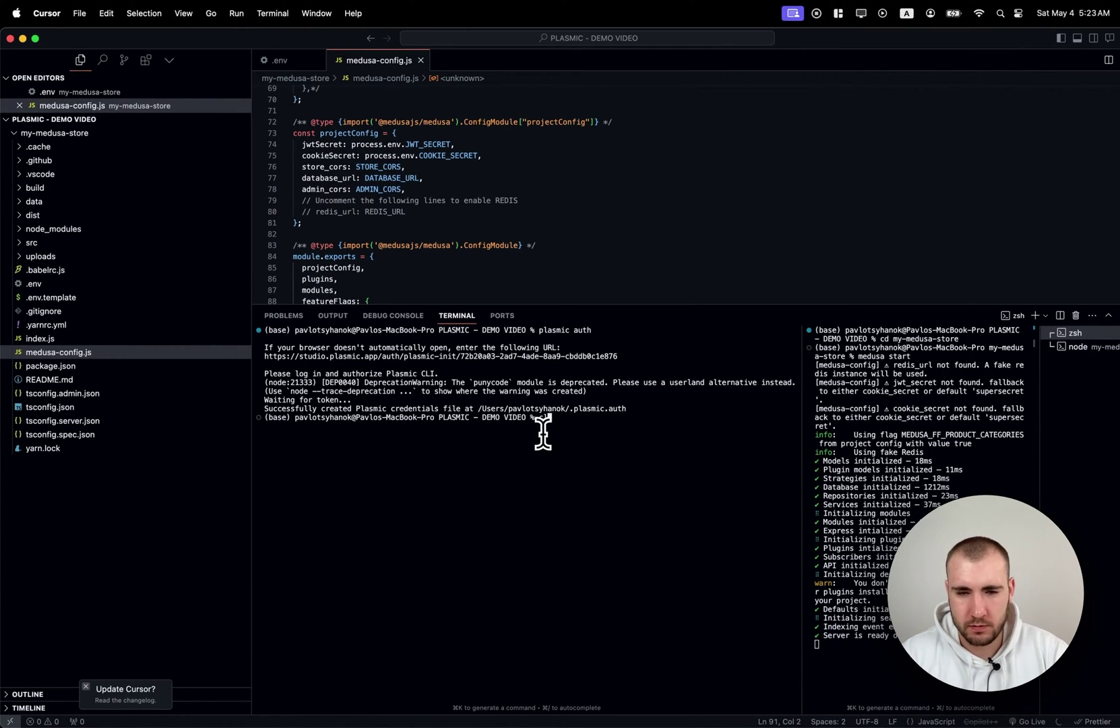
{"action": "key", "text": "Return"}
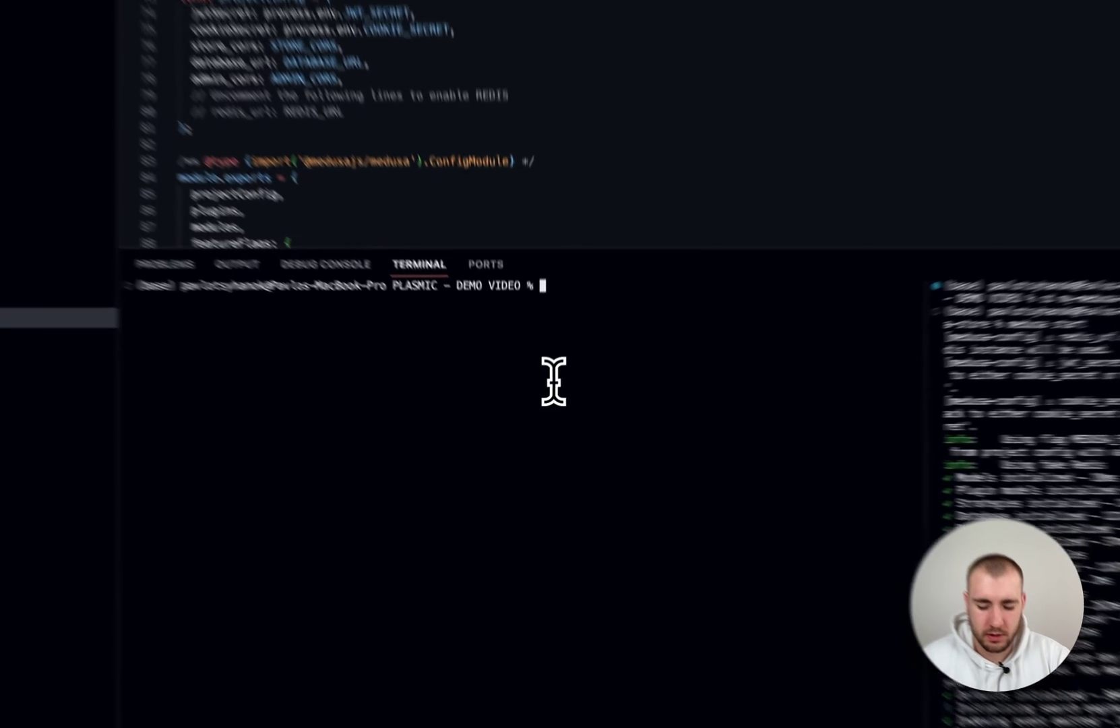
{"action": "type", "text": "g"}
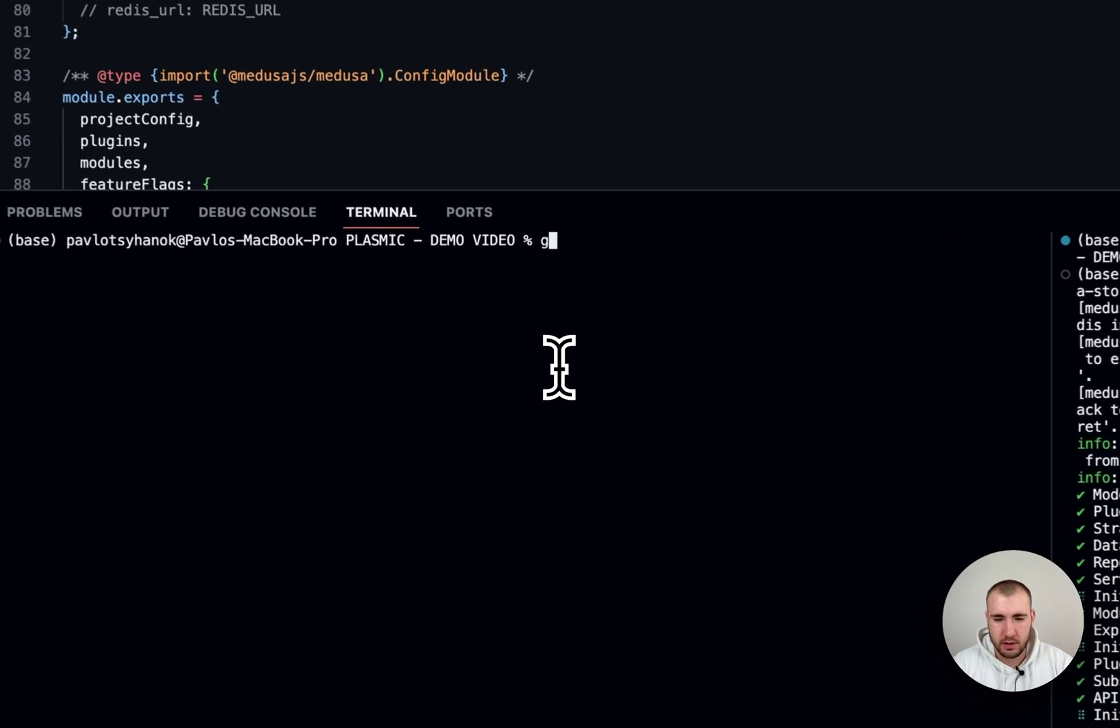
{"action": "type", "text": "it clone"}
{"action": "key", "text": "super+v"}
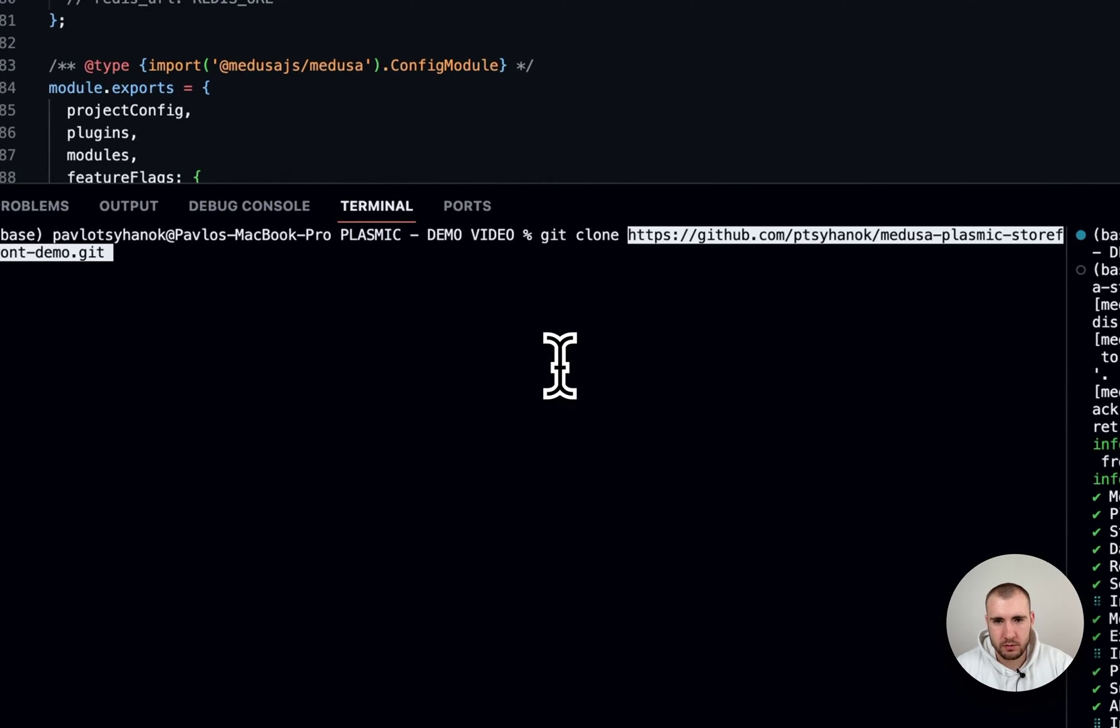
{"action": "key", "text": "Return"}
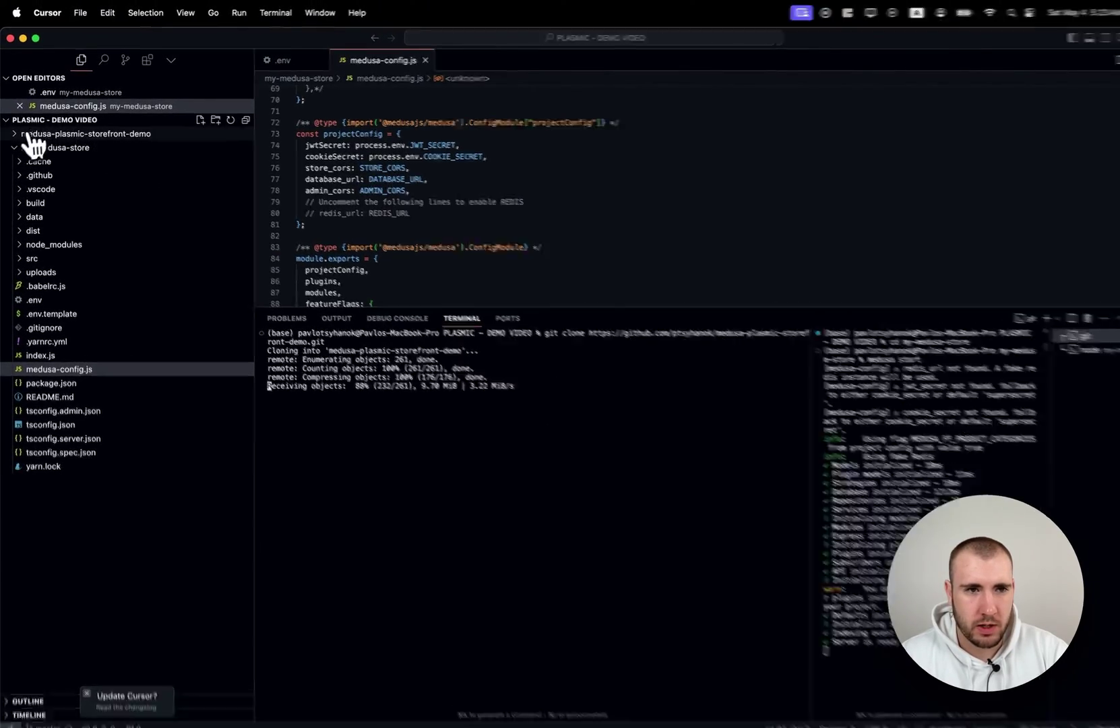
- Change into medusa-plasmic-storefront-demo and clear the terminal output
{"action": "left_click", "coordinate": [40, 146]}
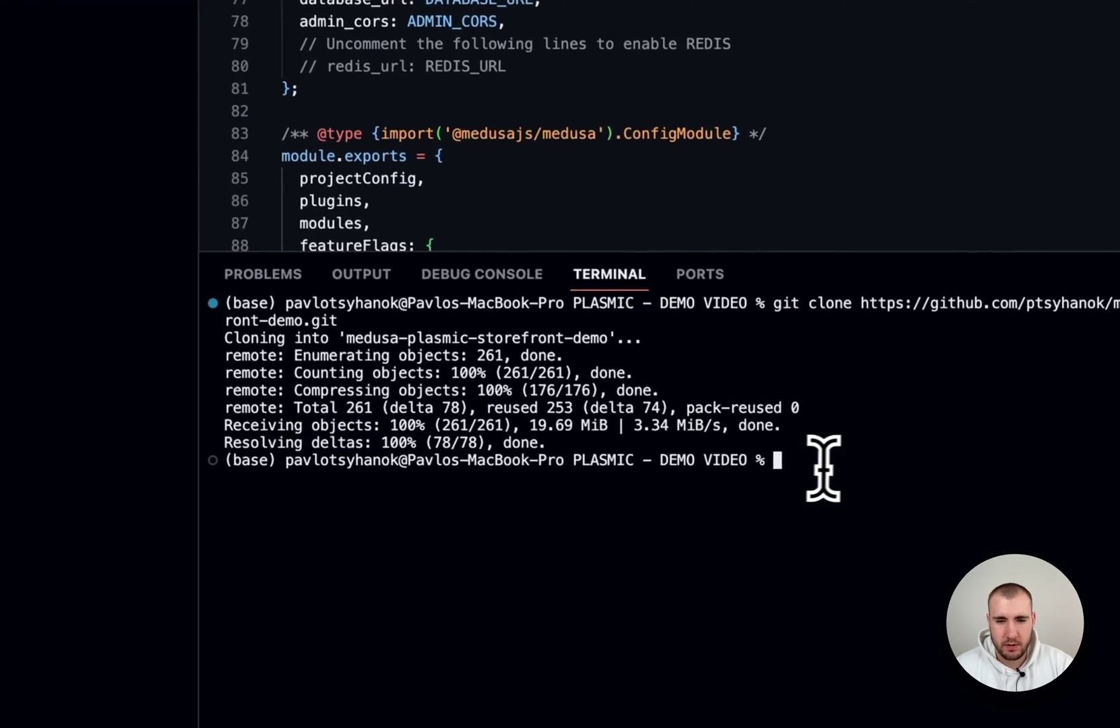
{"action": "type", "text": "cd "}
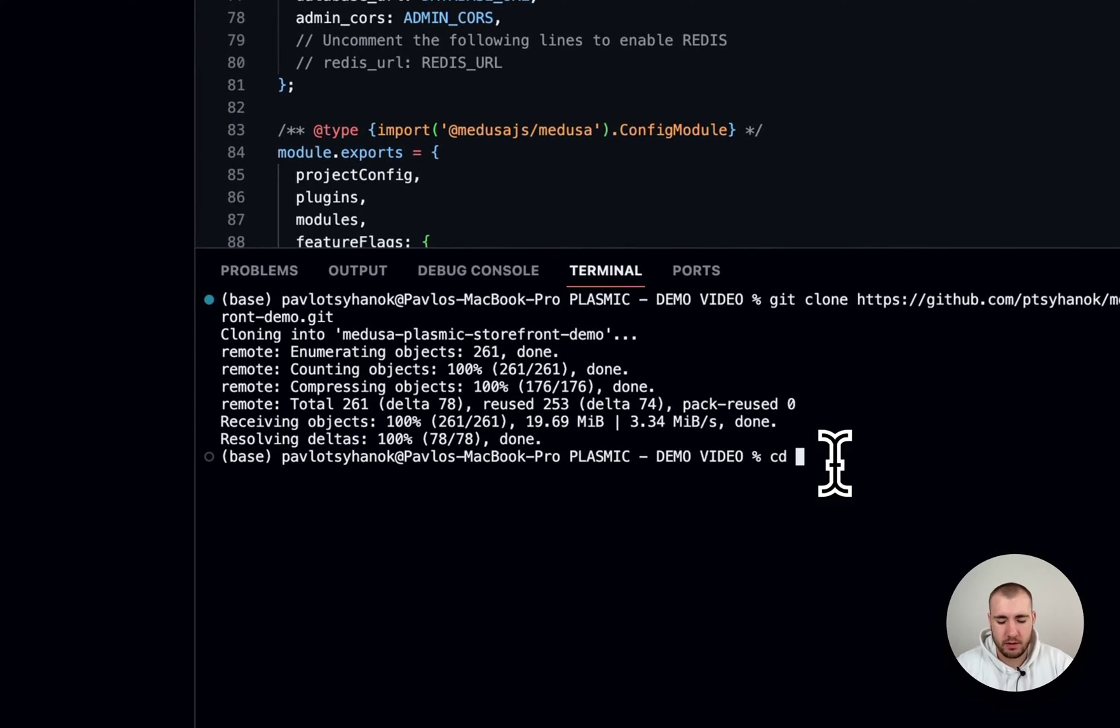
{"action": "type", "text": "medusa-plasmic-storefront-demo"}
{"action": "key", "text": "Return"}
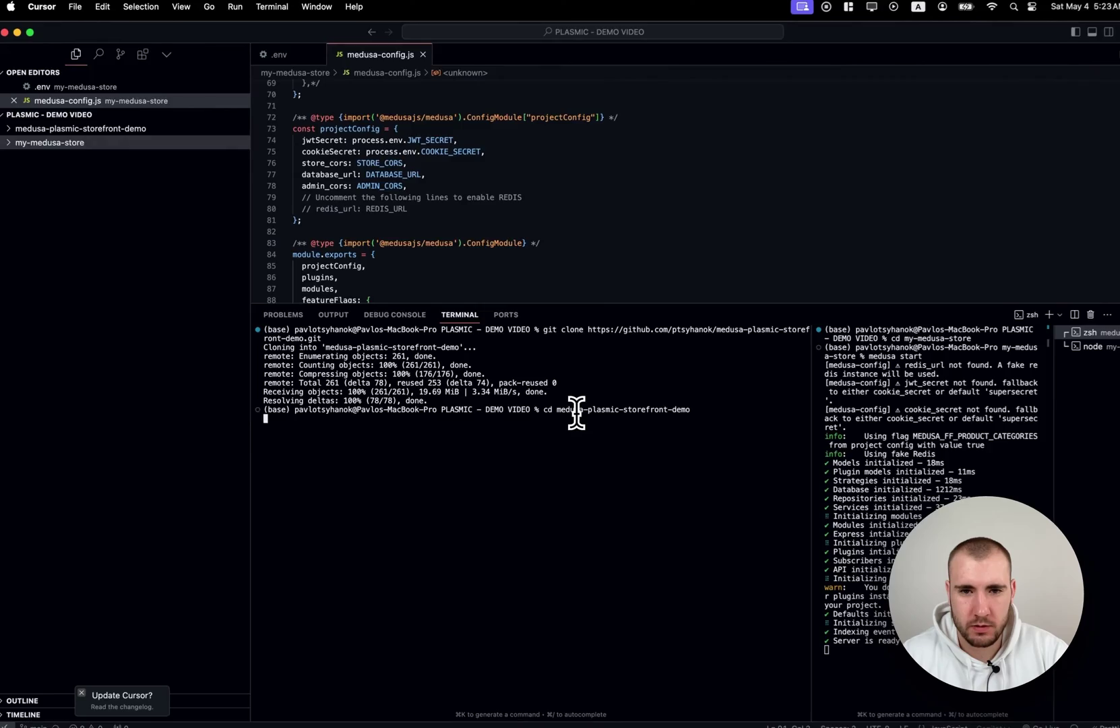
{"action": "type", "text": "clear"}
{"action": "key", "text": "Return"}
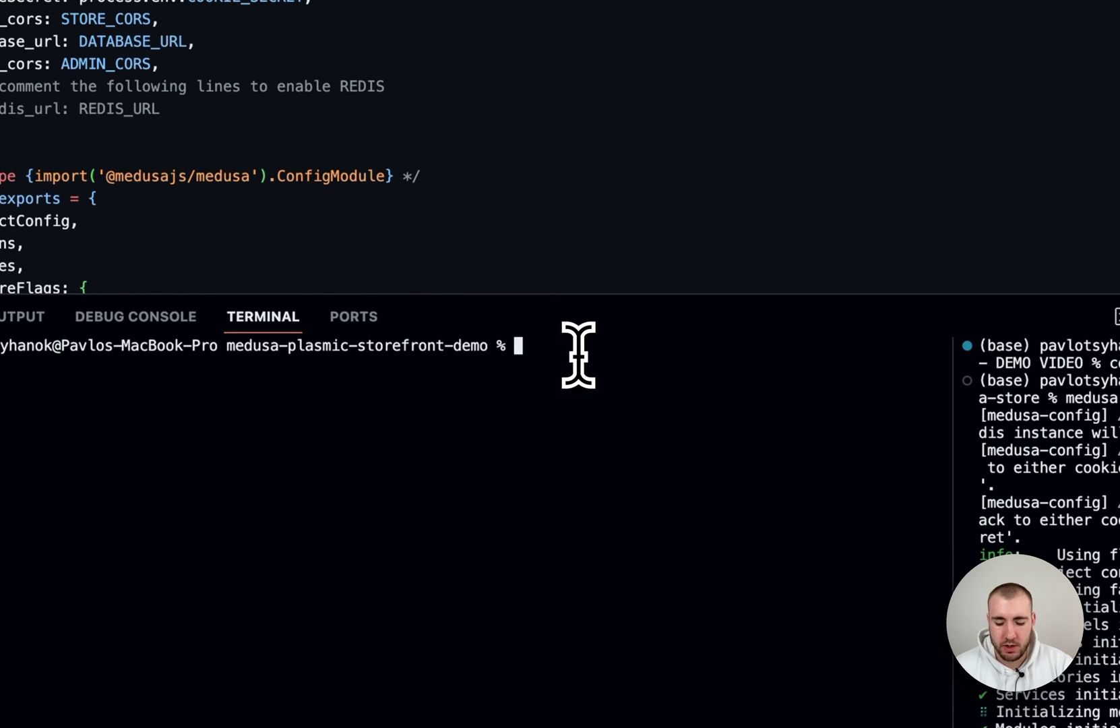
- Run 'plasmic init', accept the recommended defaults, then clear the terminal
{"action": "type", "text": "plasmic"}
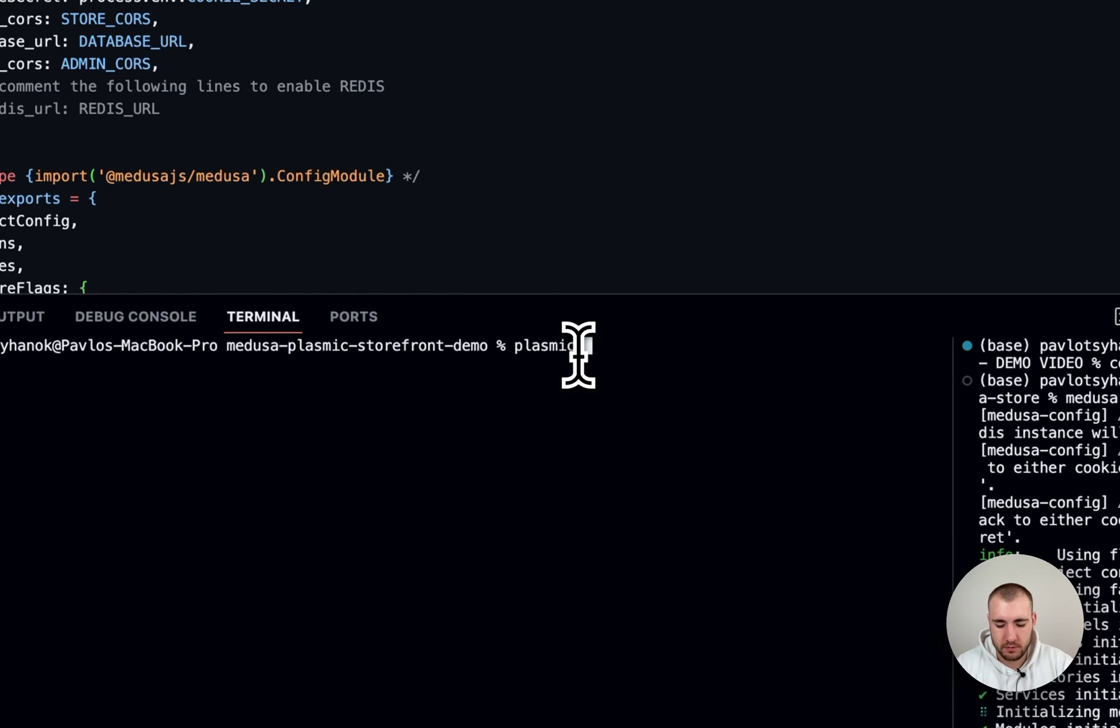
{"action": "type", "text": " init"}
{"action": "key", "text": "Return"}
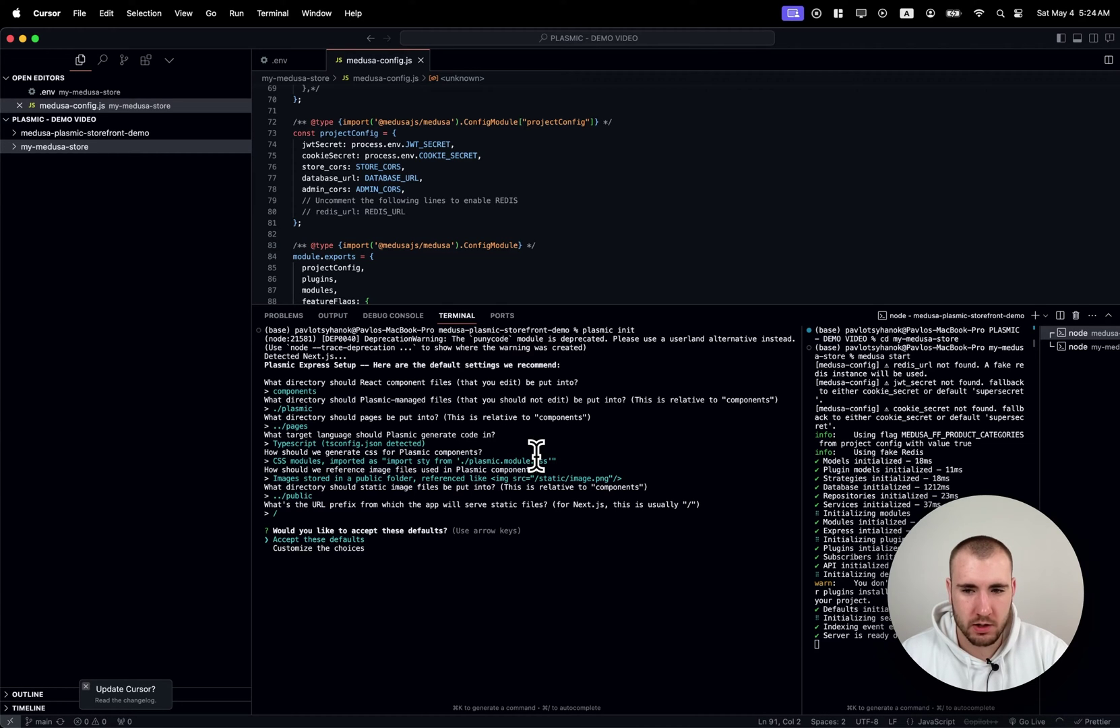
{"action": "key", "text": "Return"}
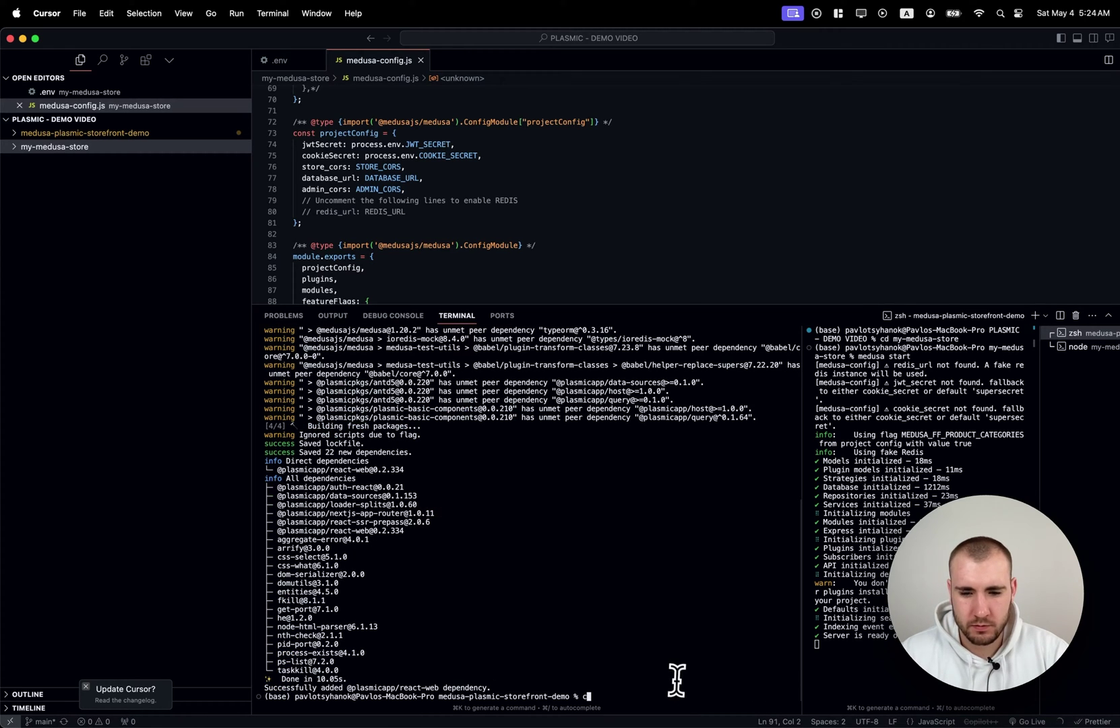
{"action": "type", "text": "clear"}
{"action": "key", "text": "Return"}
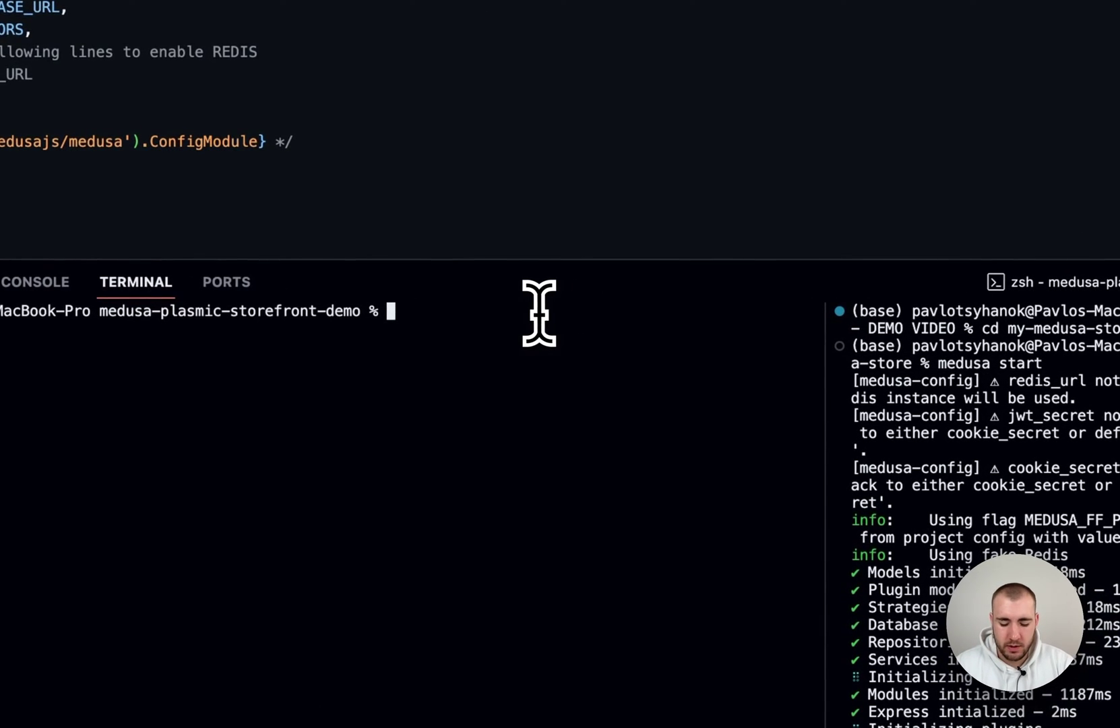
- Install the storefront dependencies with npm install, then start the Next.js dev server with npm run dev
{"action": "type", "text": "npm insta"}
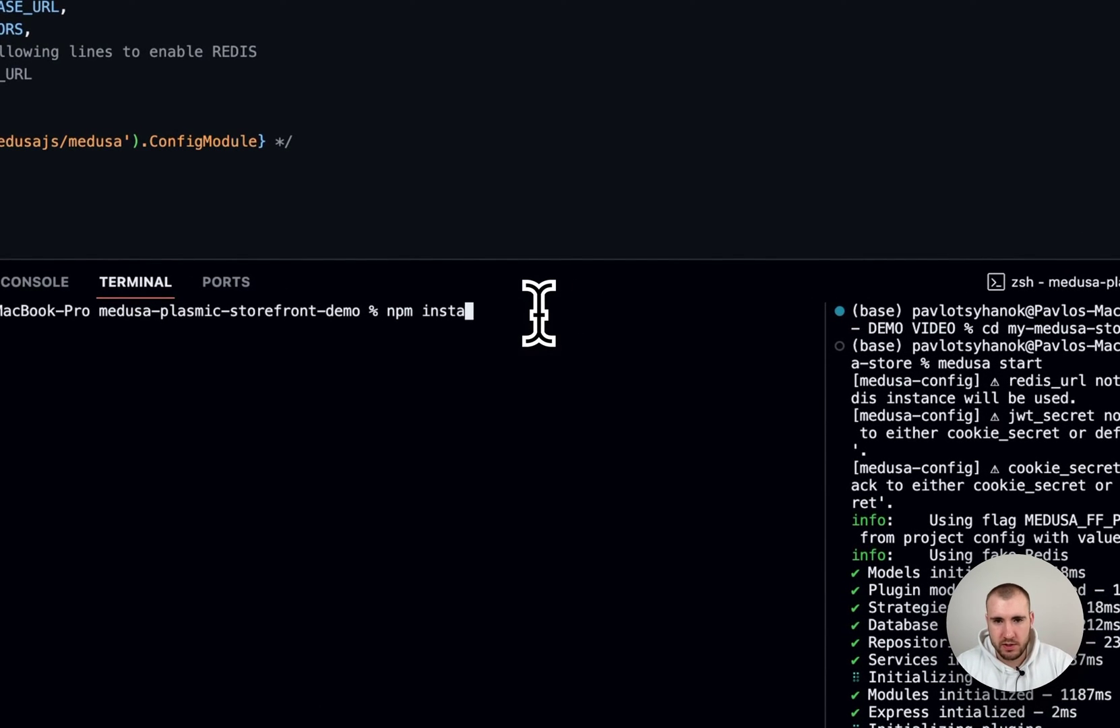
{"action": "type", "text": "ll"}
{"action": "key", "text": "Return"}
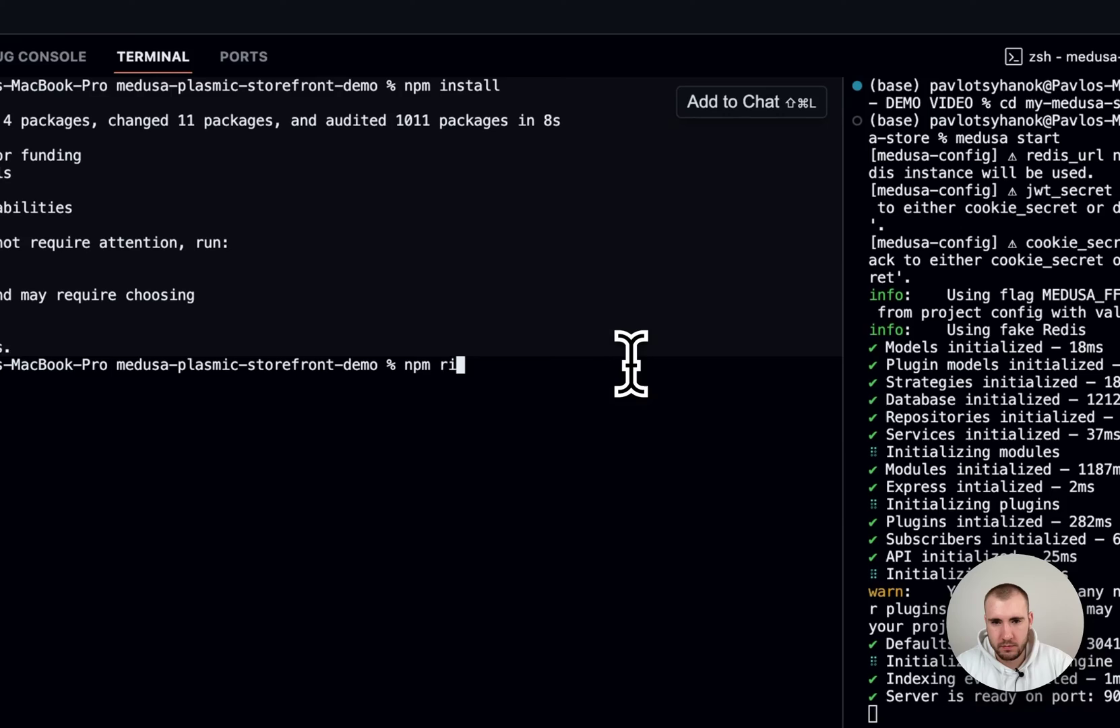
{"action": "type", "text": "dev"}
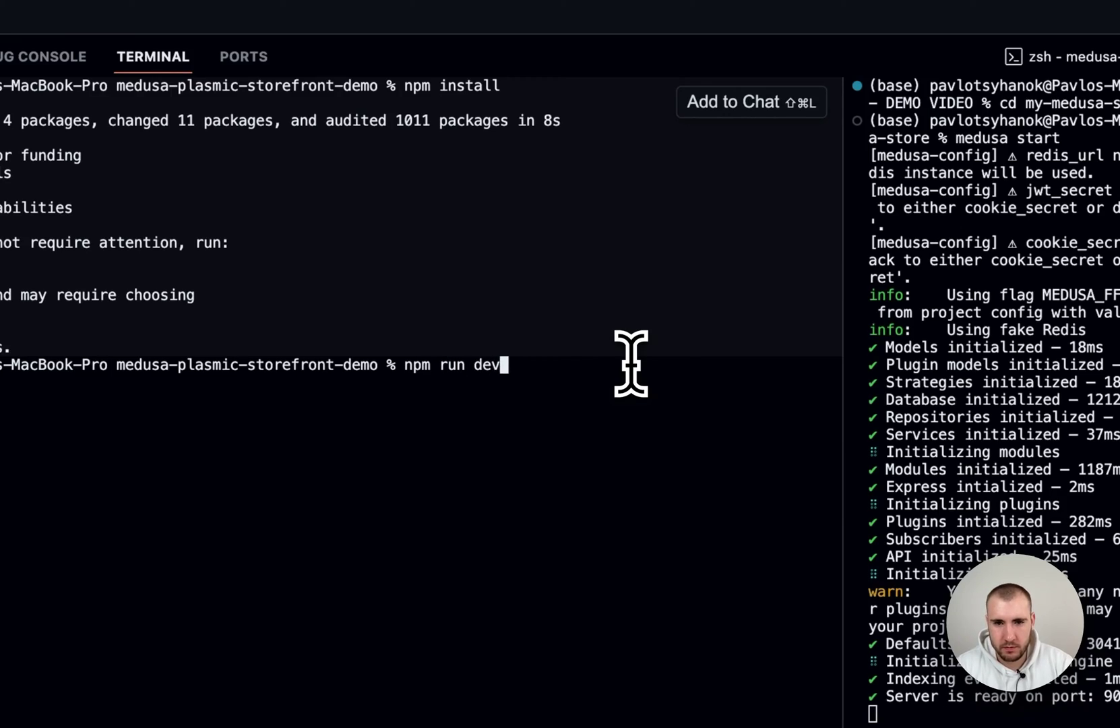
{"action": "key", "text": "Return"}
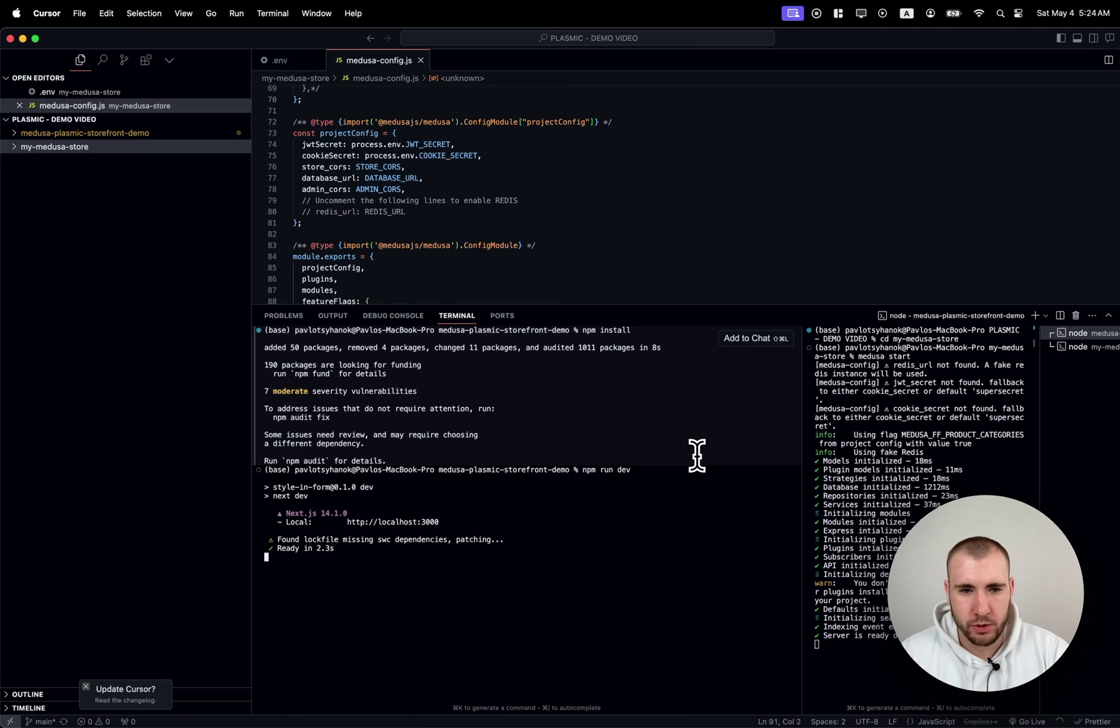
- Open the ShoeShop storefront at localhost:3000 and scroll through its sections, including the $42.50 Medusa T-Shirt
{"action": "left_click", "coordinate": [427, 524], "text": "super"}
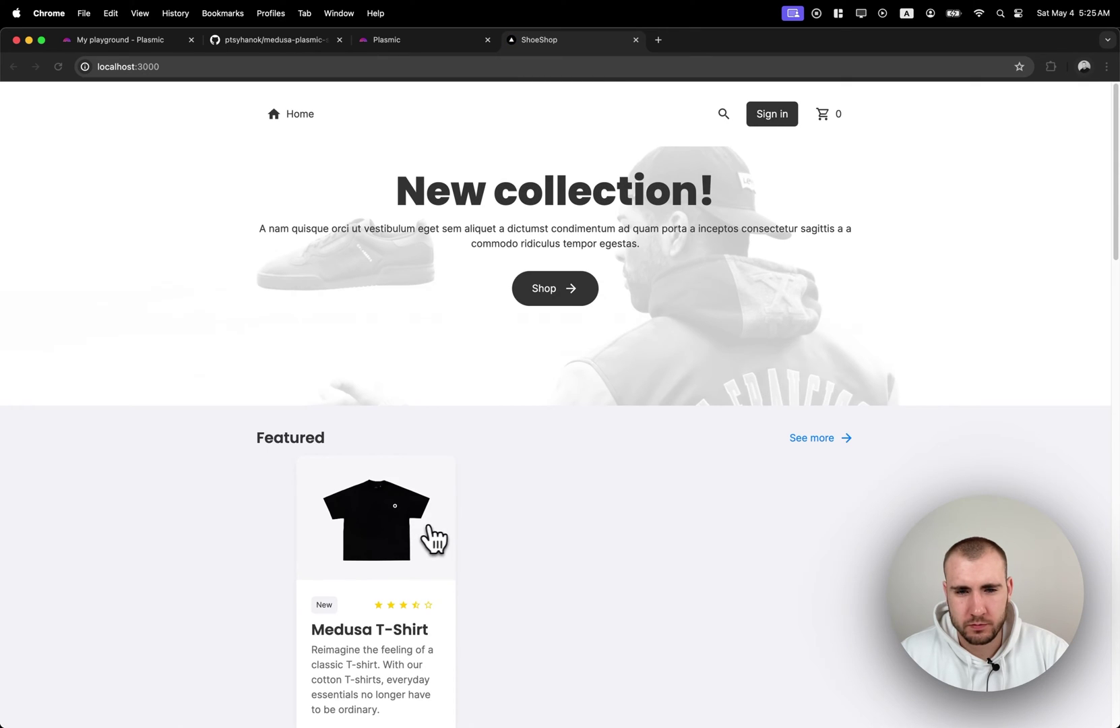
{"action": "scroll", "coordinate": [563, 502], "scroll_direction": "down", "scroll_amount": 1}
{"action": "scroll", "coordinate": [565, 512], "scroll_direction": "down", "scroll_amount": 4}
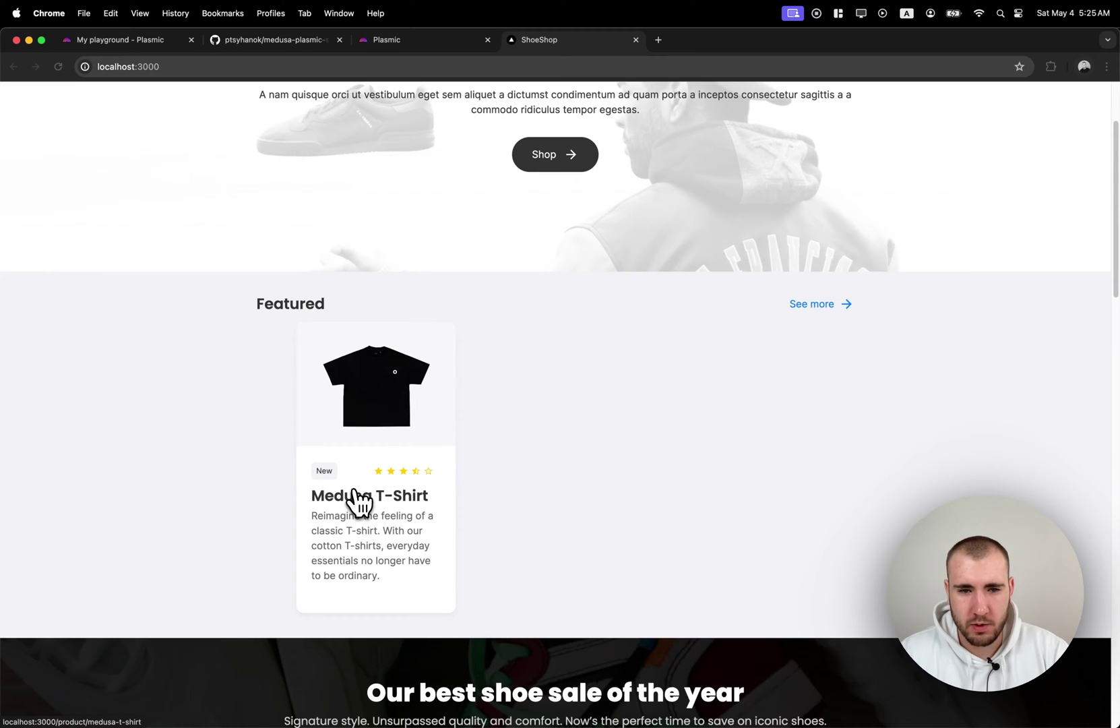
{"action": "scroll", "coordinate": [357, 502], "scroll_direction": "down", "scroll_amount": 10}
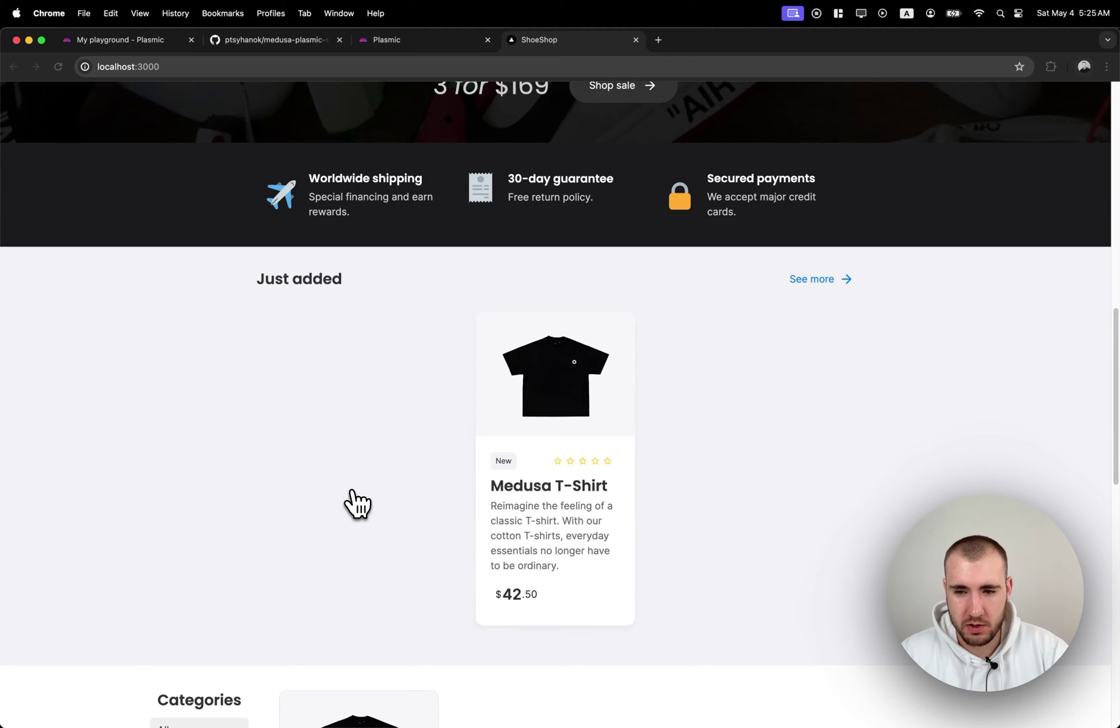
{"action": "scroll", "coordinate": [357, 502], "scroll_direction": "up", "scroll_amount": 10}
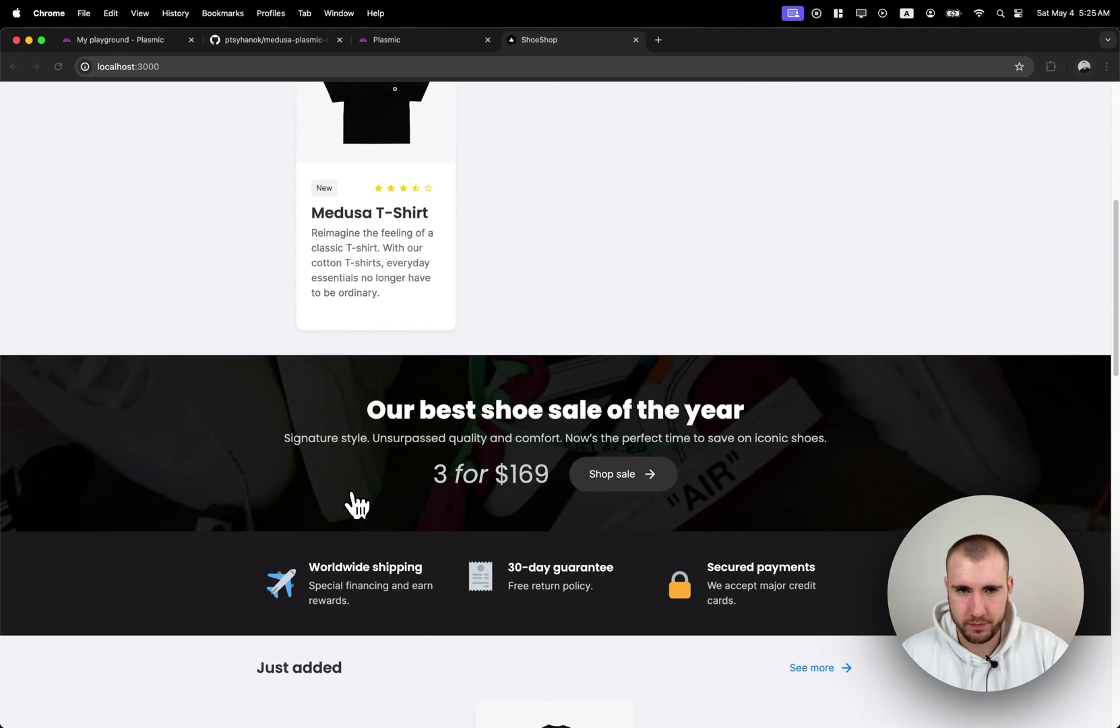
- Open the README's Plasmic Studio project link in a new tab, loading the MedusaJS - Plasmic Demo Store project
{"action": "key", "text": "super+2"}
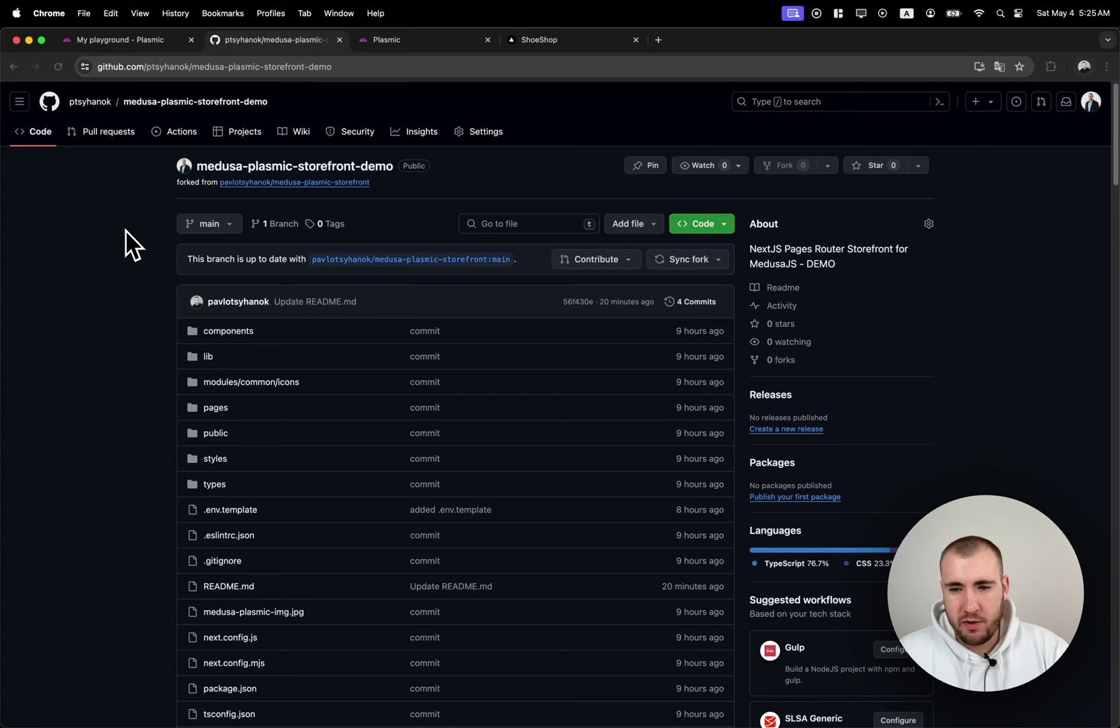
{"action": "scroll", "coordinate": [132, 237], "scroll_direction": "down", "scroll_amount": 15}
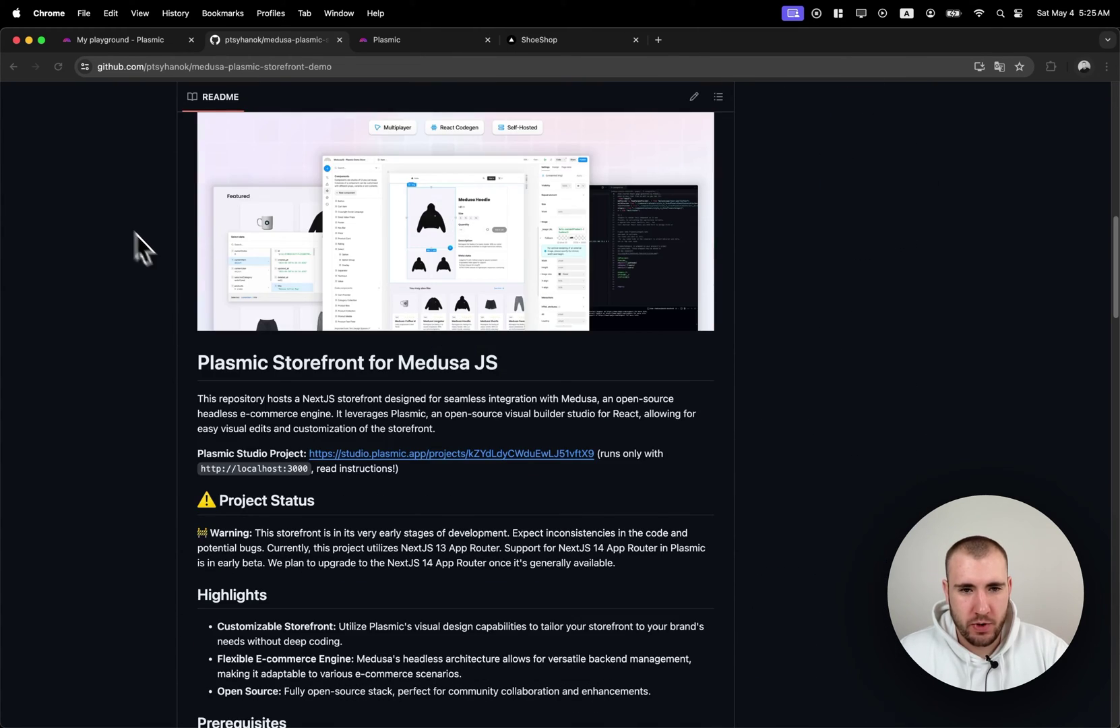
{"action": "right_click", "coordinate": [447, 461]}
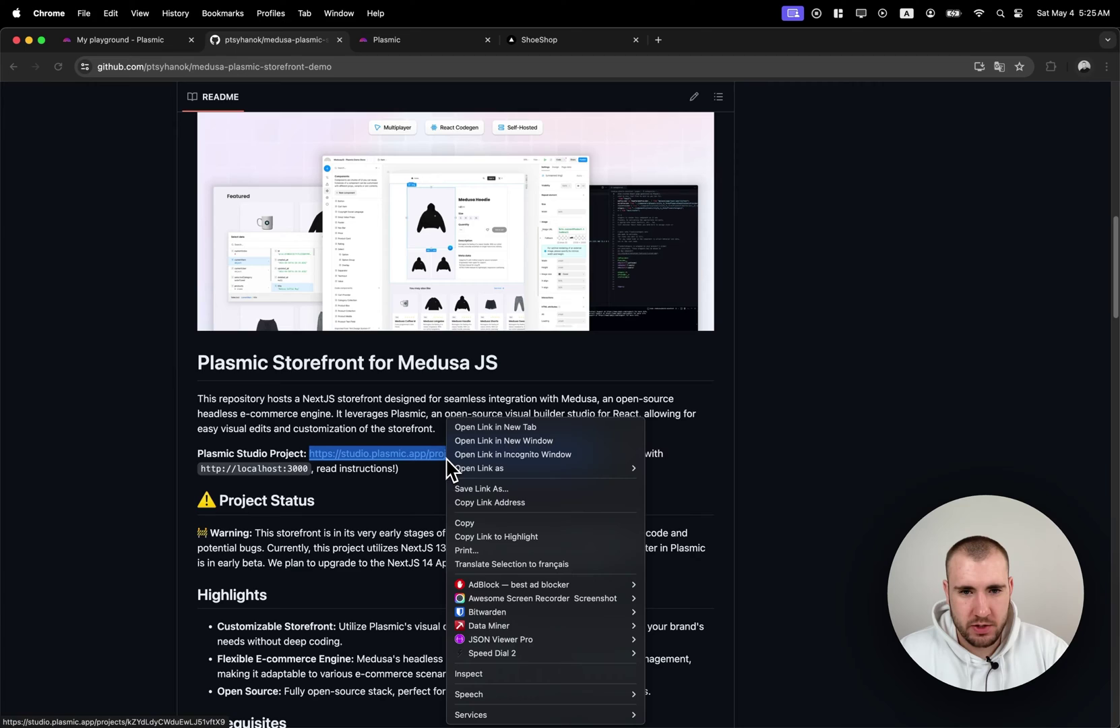
{"action": "left_click", "coordinate": [486, 427]}
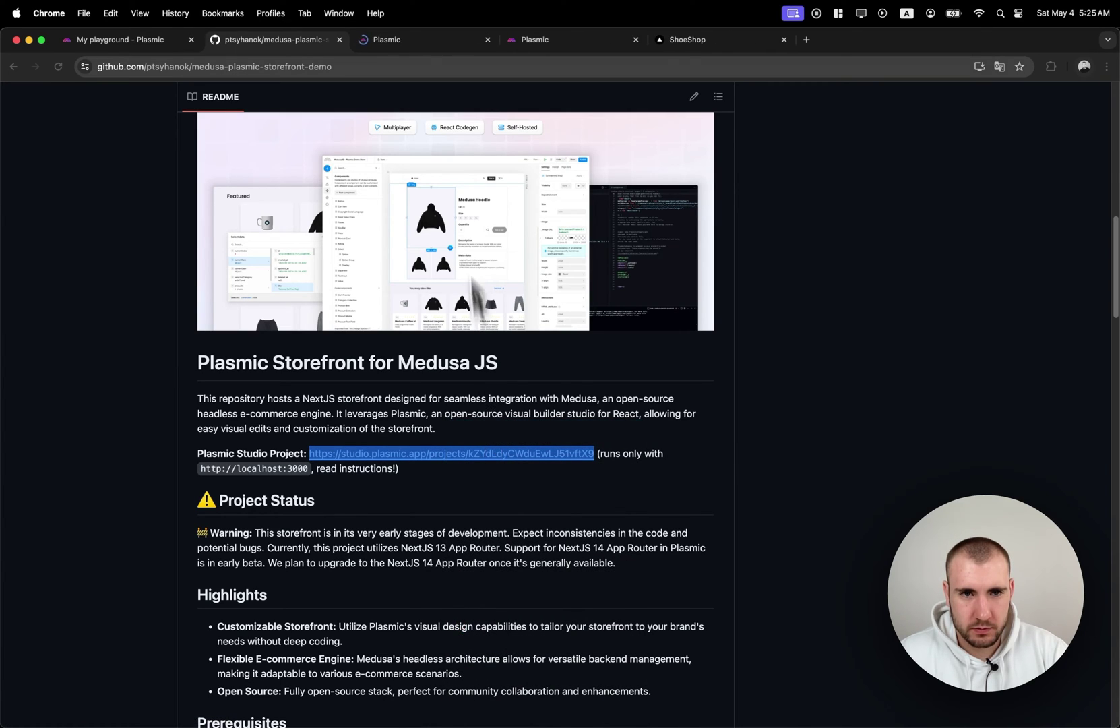
{"action": "left_click", "coordinate": [422, 40]}
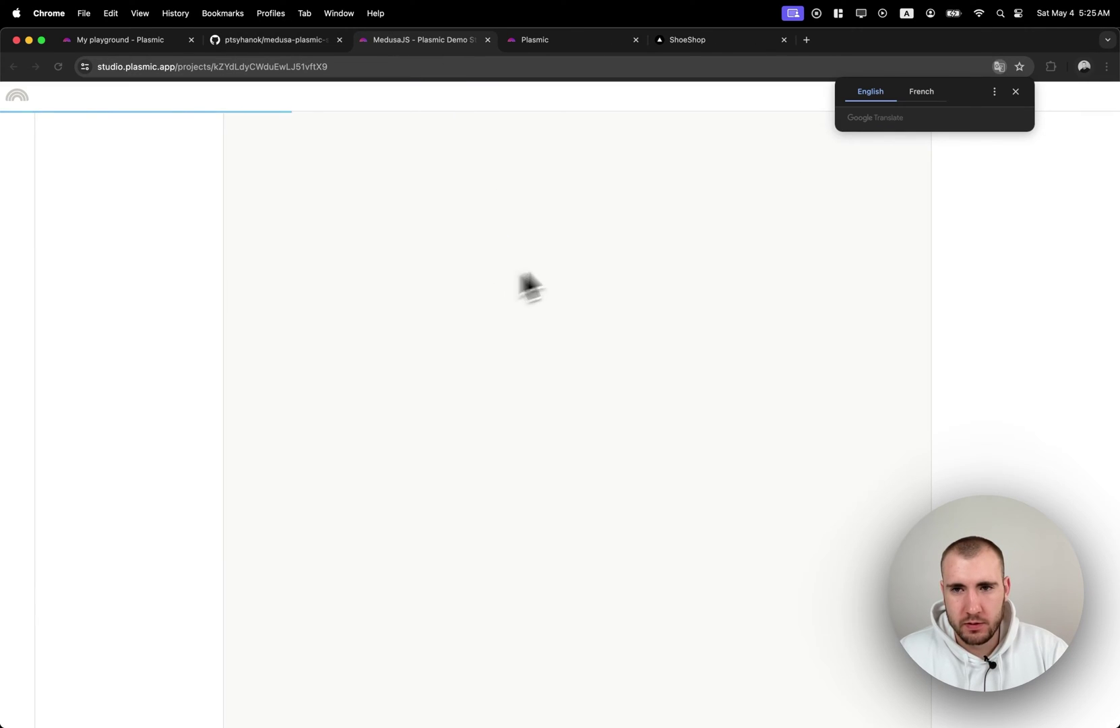
{"action": "left_click", "coordinate": [1015, 91]}
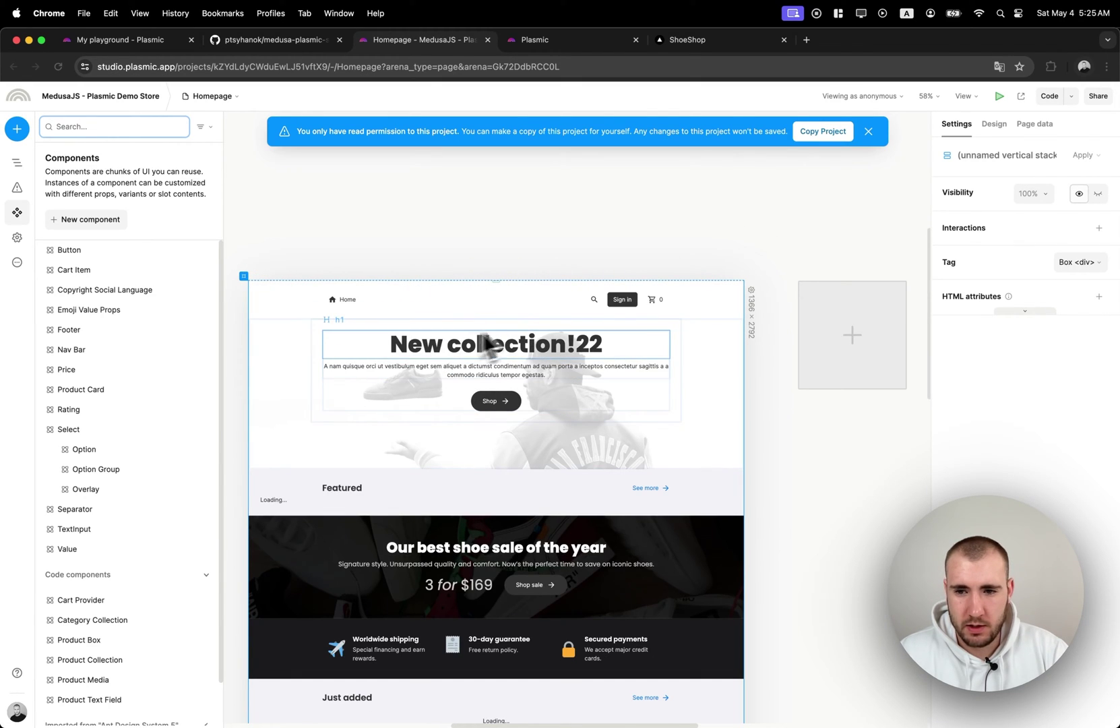
- Use Copy Project to create the editable 'Copy of MedusaJS - Plasmic Demo Store' on its Homepage
{"action": "scroll", "coordinate": [369, 343], "scroll_direction": "down", "scroll_amount": 2}
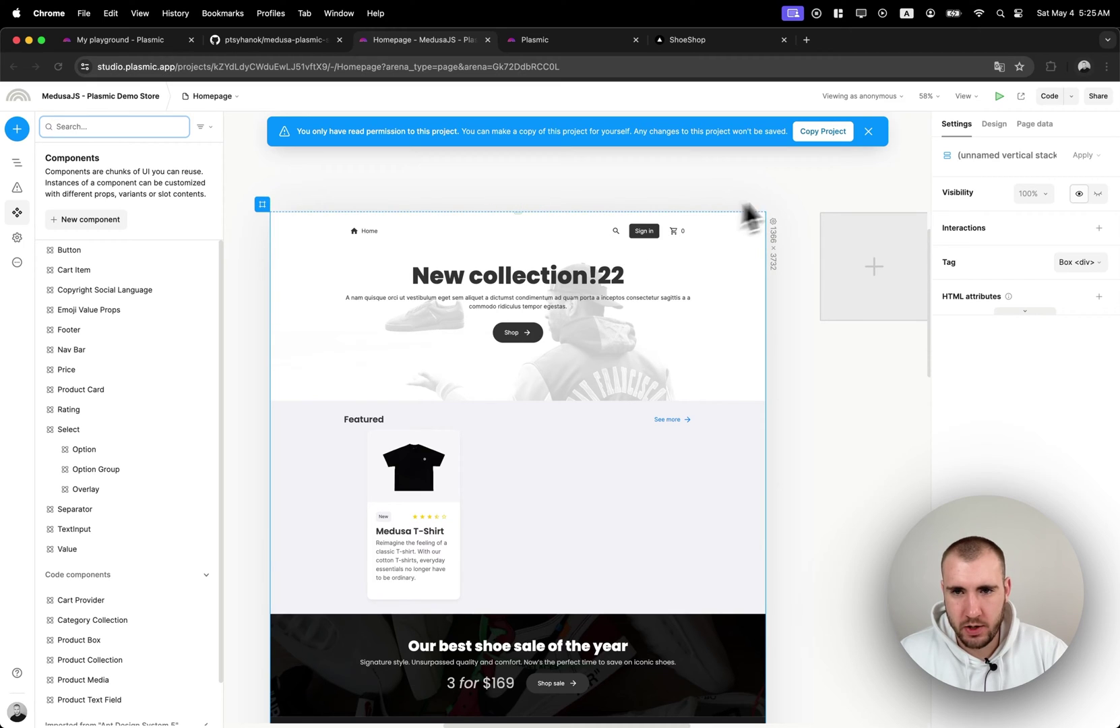
{"action": "left_click", "coordinate": [830, 139]}
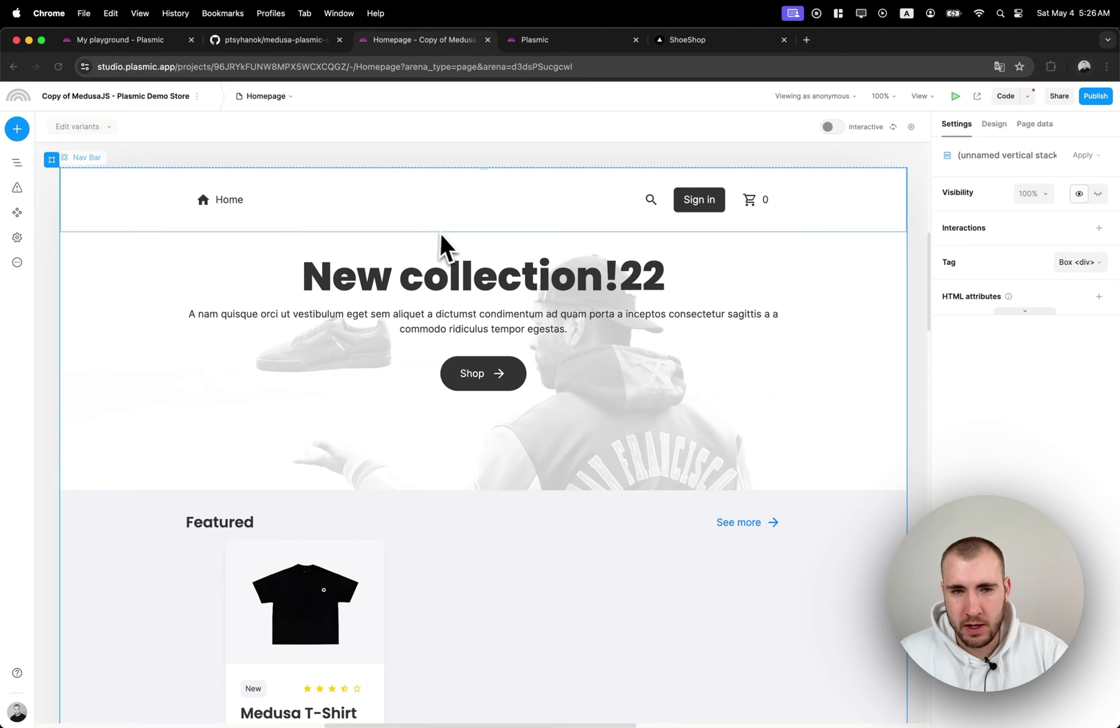
{"action": "scroll", "coordinate": [440, 232], "scroll_direction": "down", "scroll_amount": 1}
{"action": "scroll", "coordinate": [444, 229], "scroll_direction": "right", "scroll_amount": 1}
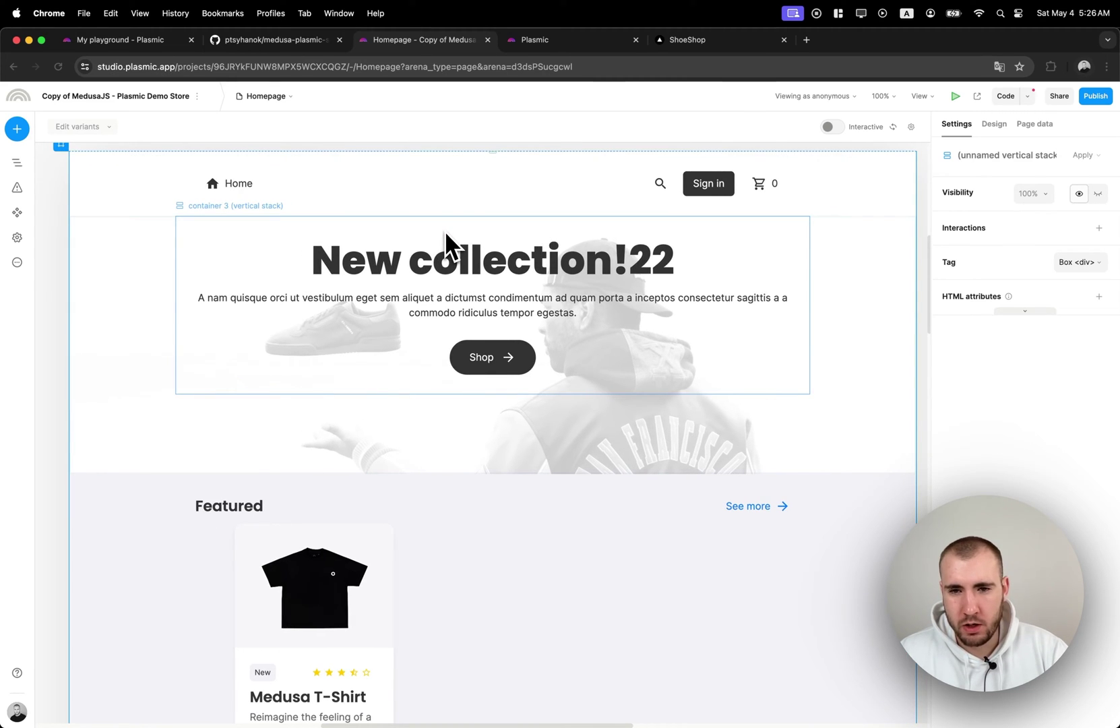
- Stop the running dev server in Cursor's terminal with Ctrl+C
{"action": "key", "text": "ctrl+Up"}
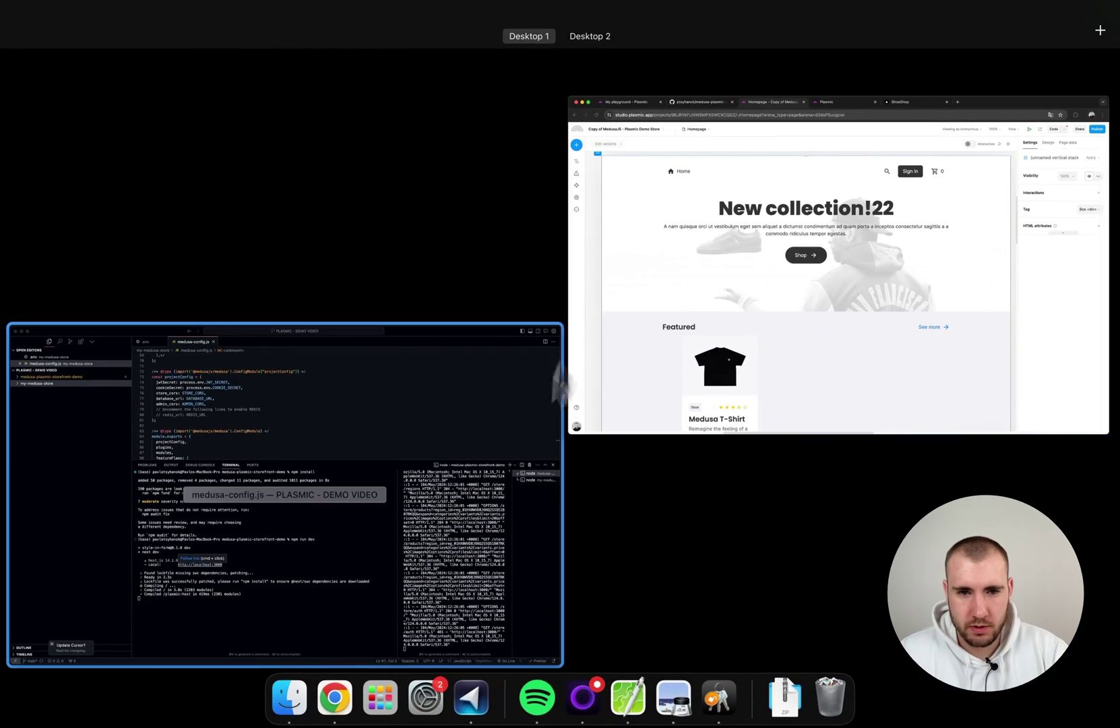
{"action": "left_click", "coordinate": [408, 531]}
{"action": "key", "text": "ctrl+c"}
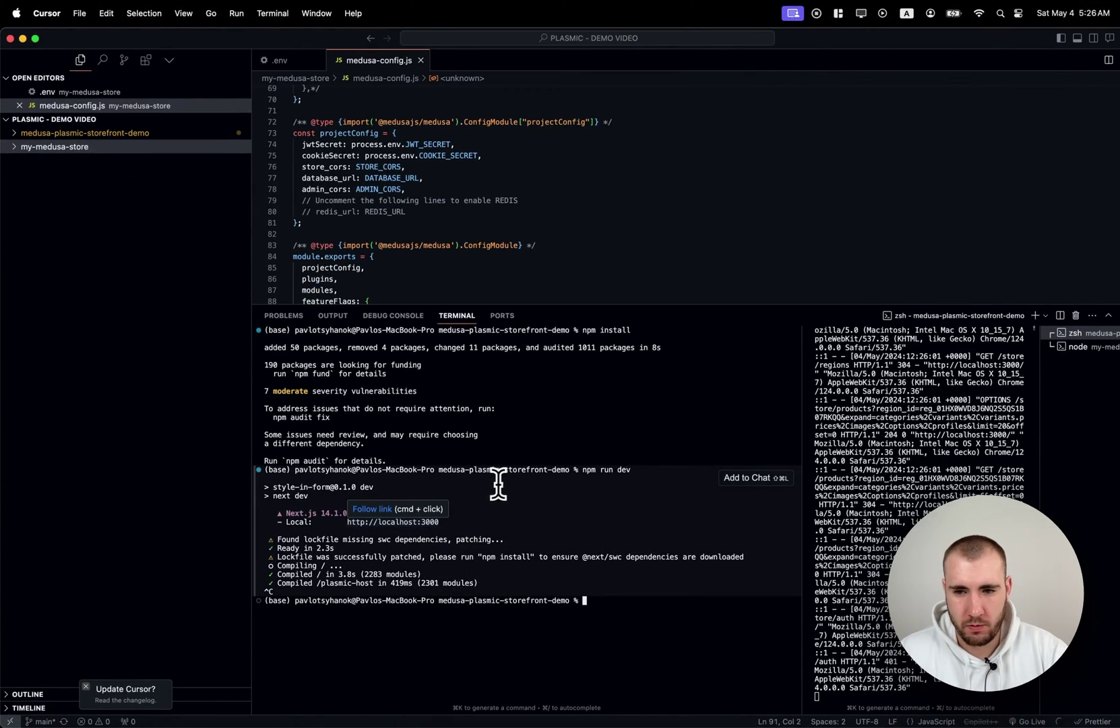
- Reload the copied Plasmic project page in Chrome
{"action": "key", "text": "ctrl+Up"}
{"action": "left_click", "coordinate": [647, 418]}
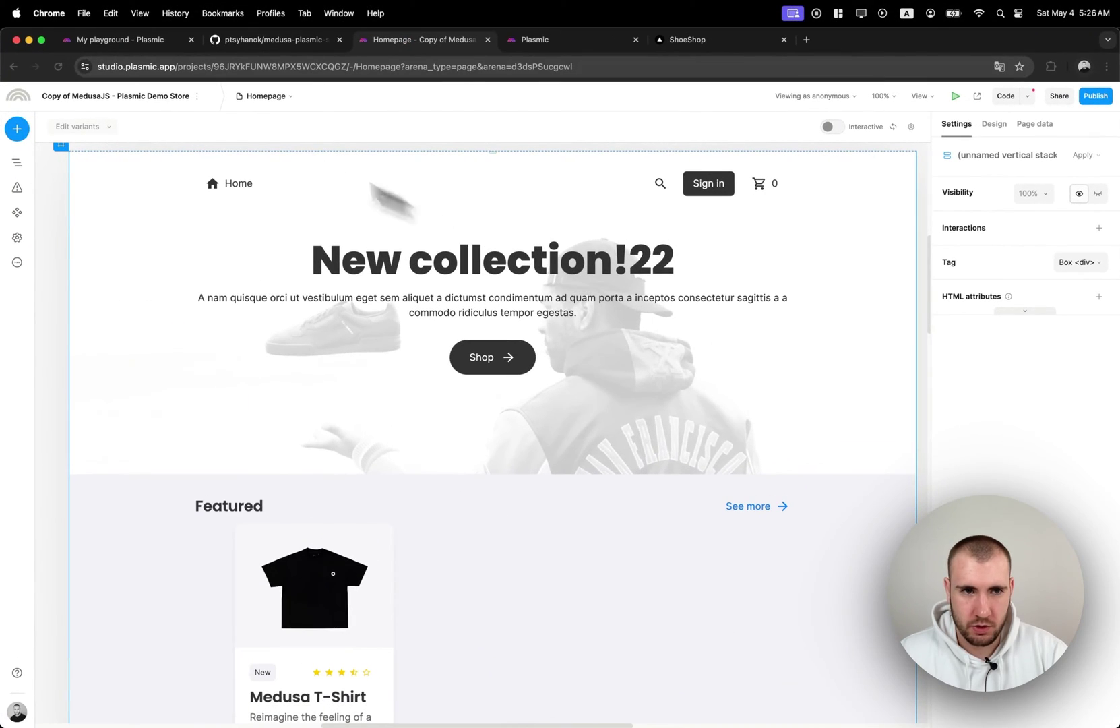
{"action": "left_click", "coordinate": [59, 67]}
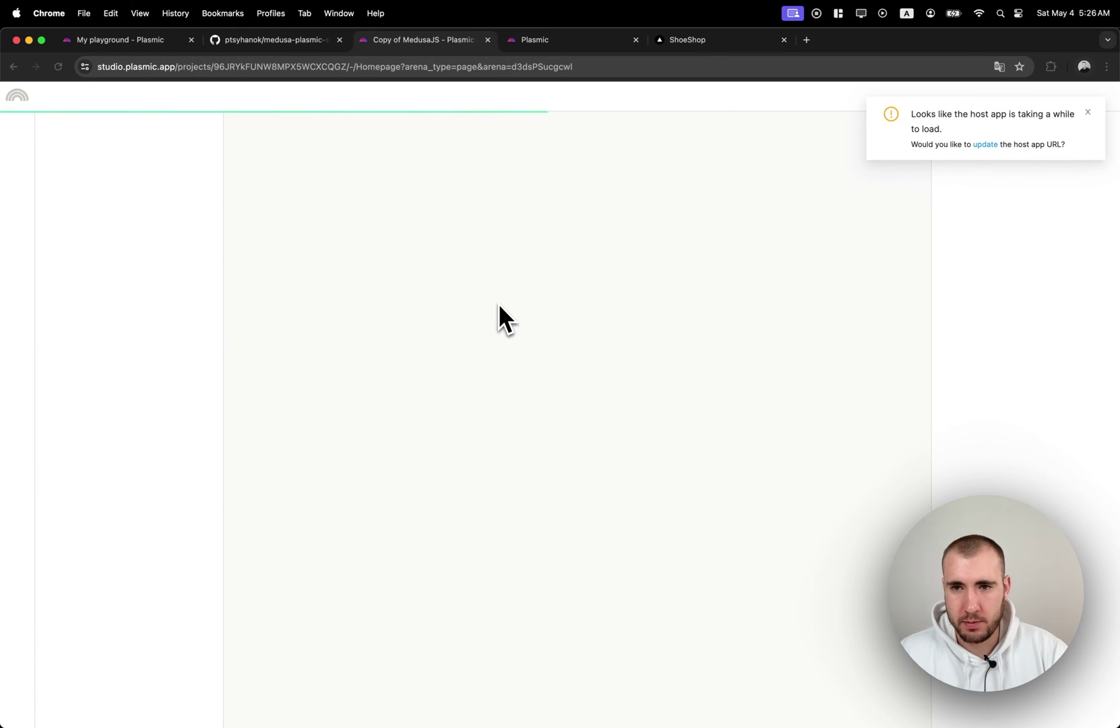
- Open the host app URL settings, then confirm in Cursor the dev server is running on localhost:3000
{"action": "left_click", "coordinate": [986, 145]}
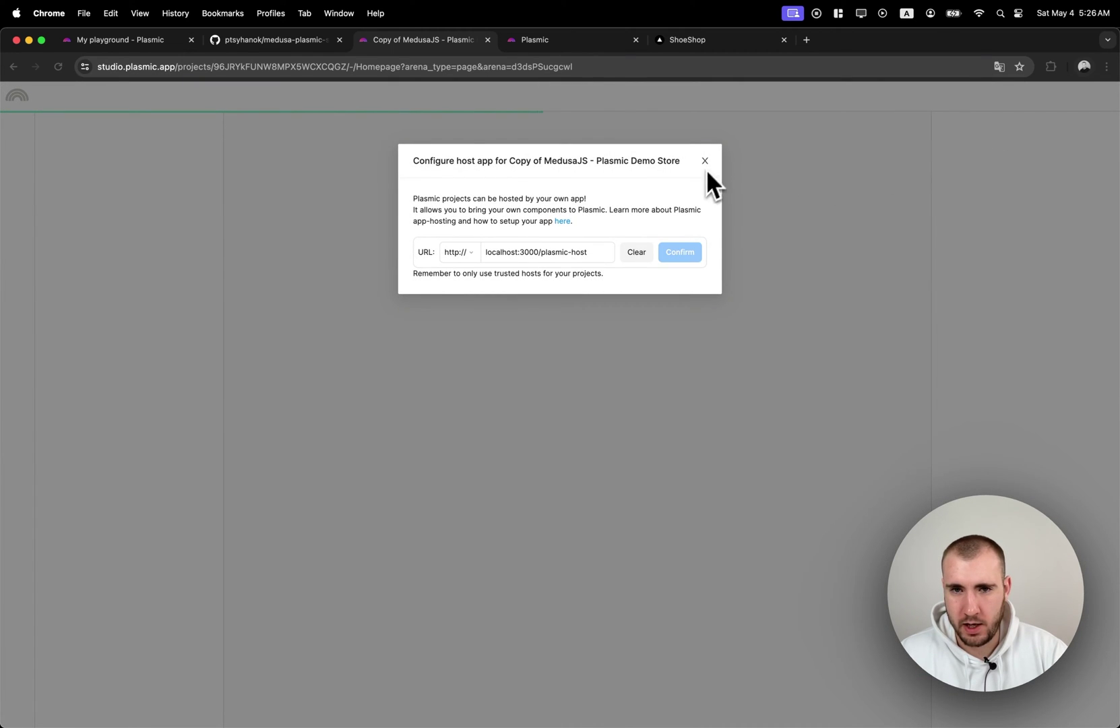
{"action": "key", "text": "ctrl+Up"}
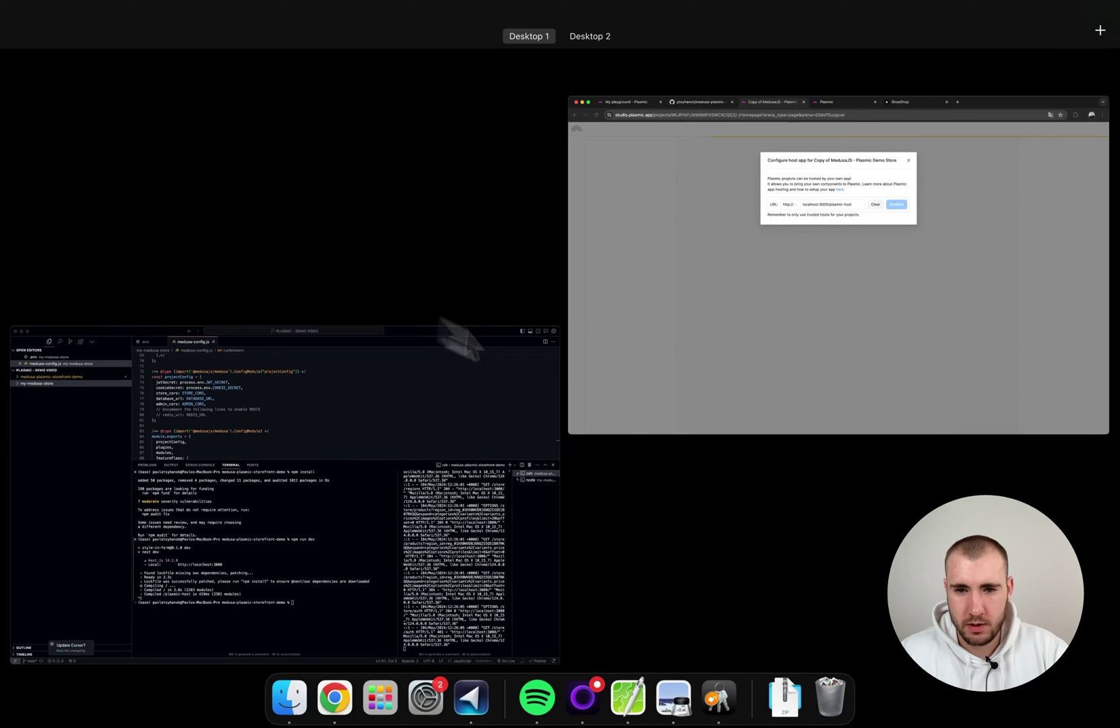
{"action": "left_click", "coordinate": [515, 564]}
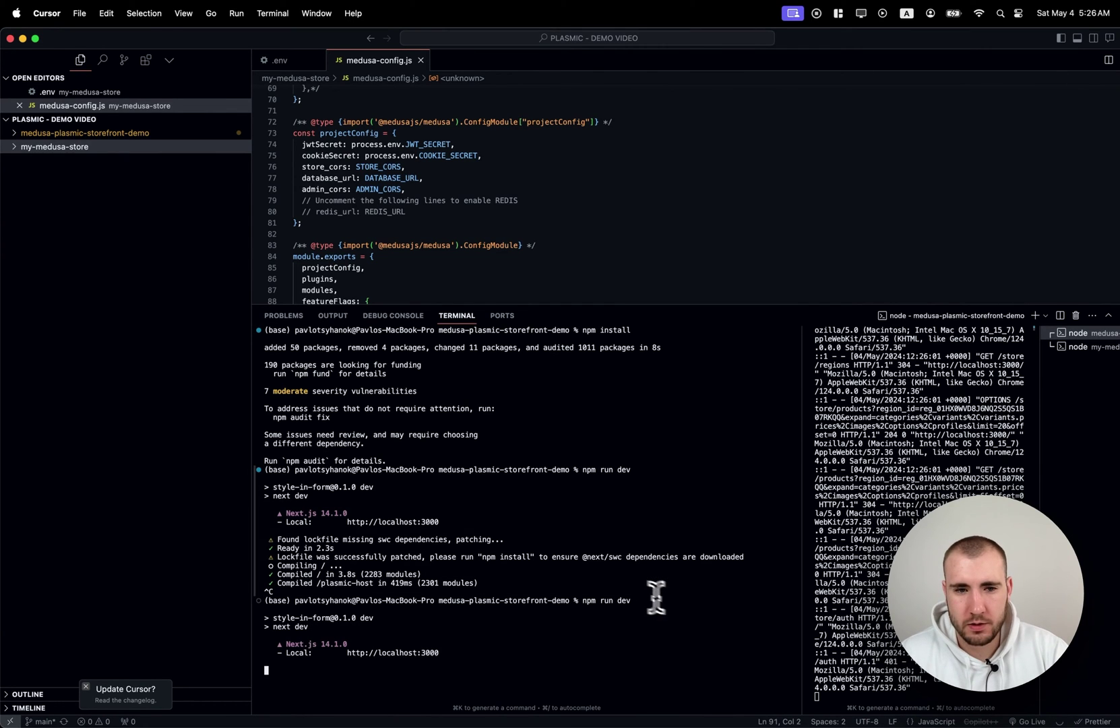
{"action": "key", "text": "ctrl+Up"}
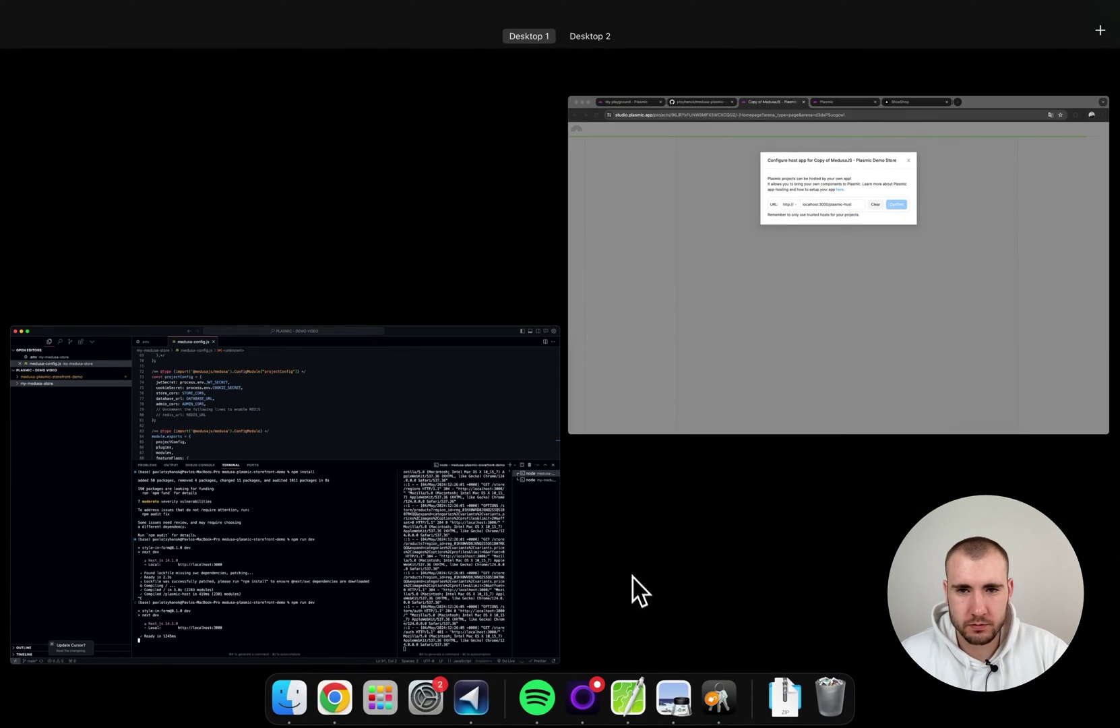
- Close the spare Plasmic tab and compare the ShoeShop storefront heading with the Studio homepage
{"action": "left_click", "coordinate": [726, 358]}
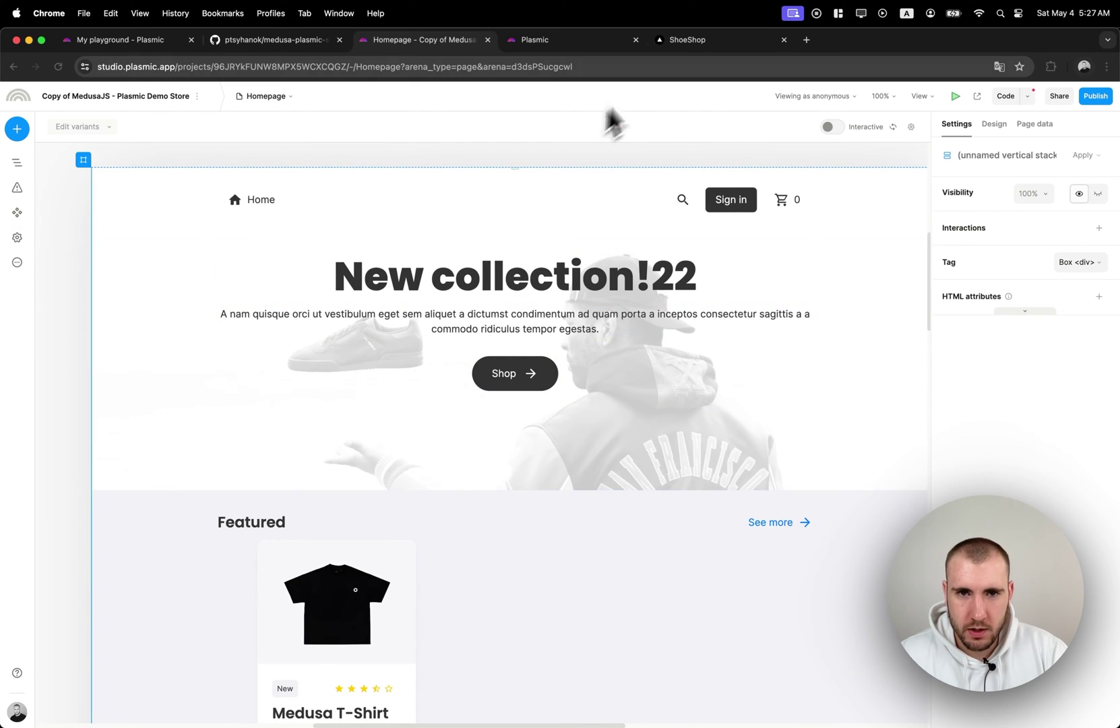
{"action": "left_click", "coordinate": [635, 40]}
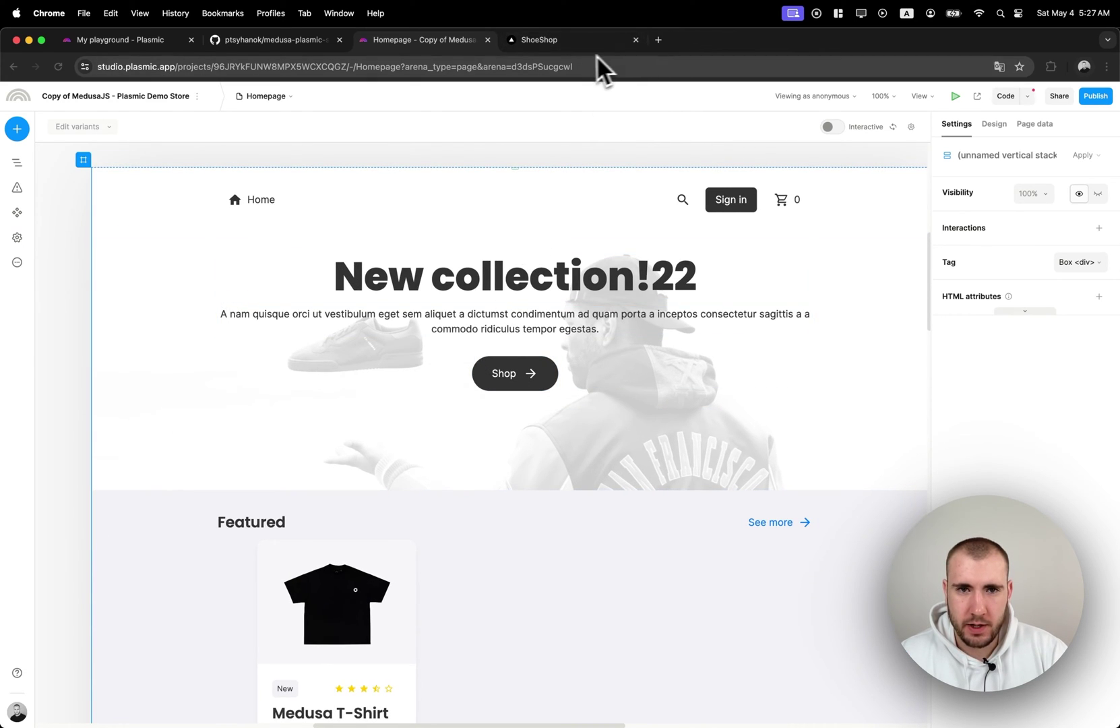
{"action": "left_click", "coordinate": [578, 42]}
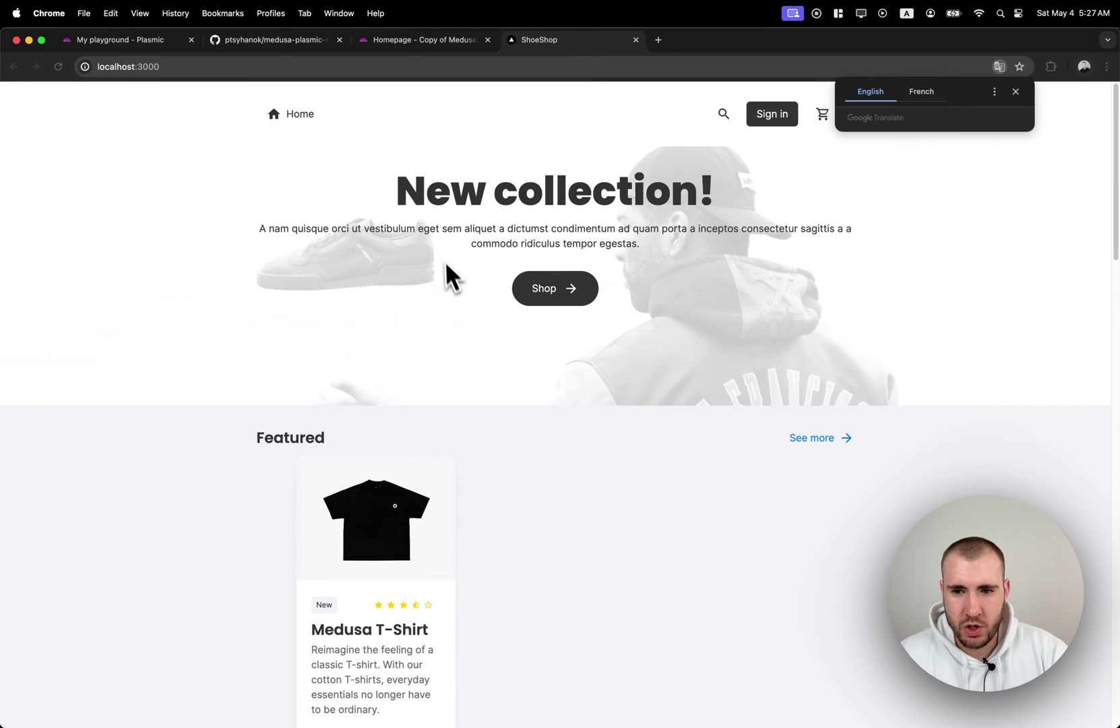
{"action": "left_click", "coordinate": [449, 37]}
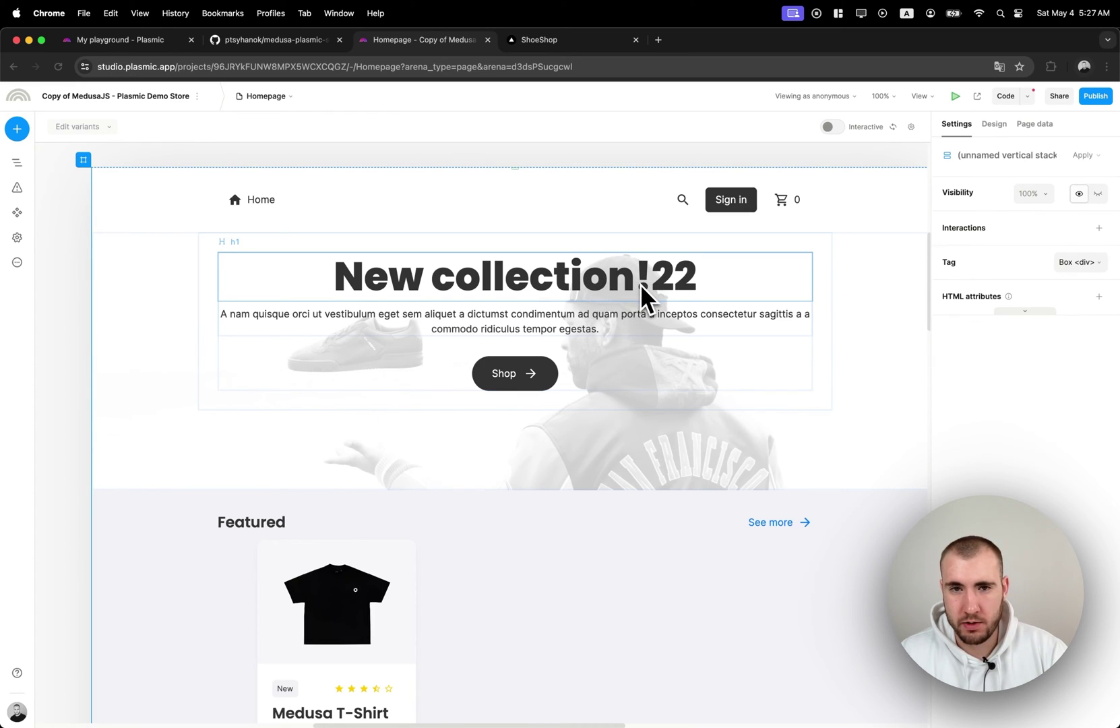
- Replace '22' in the homepage h1 with ' DEMO!' so it reads 'New collection! DEMO!'
{"action": "left_click", "coordinate": [600, 42]}
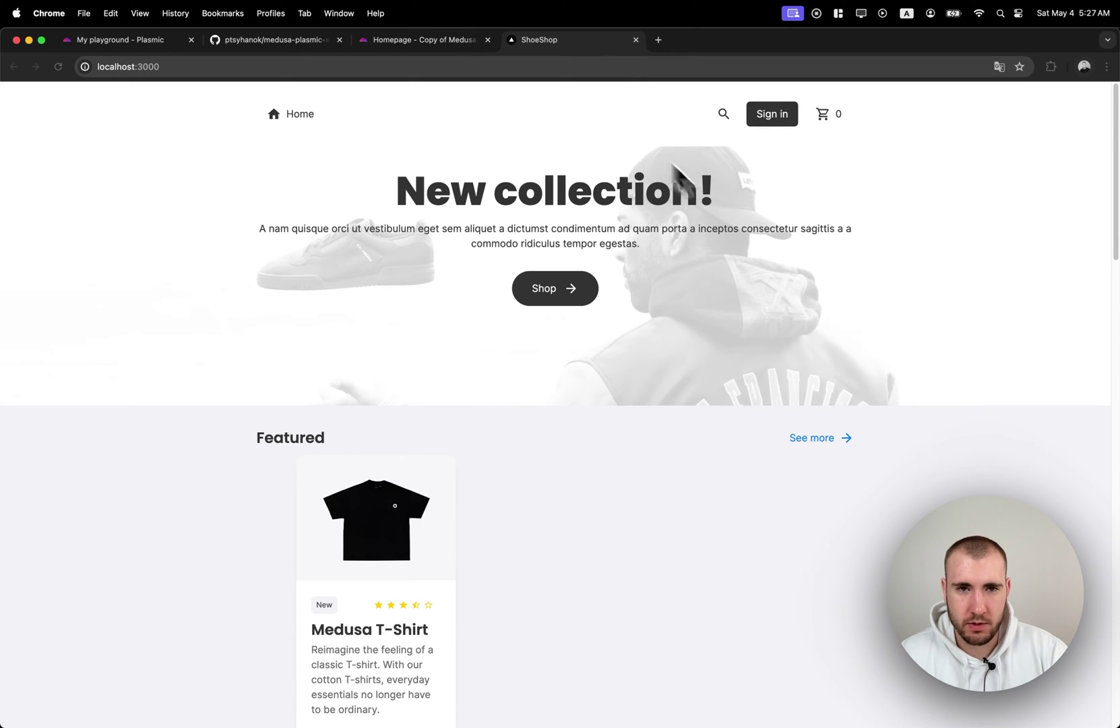
{"action": "left_click", "coordinate": [464, 42]}
{"action": "left_click", "coordinate": [688, 297]}
{"action": "double_click", "coordinate": [690, 288]}
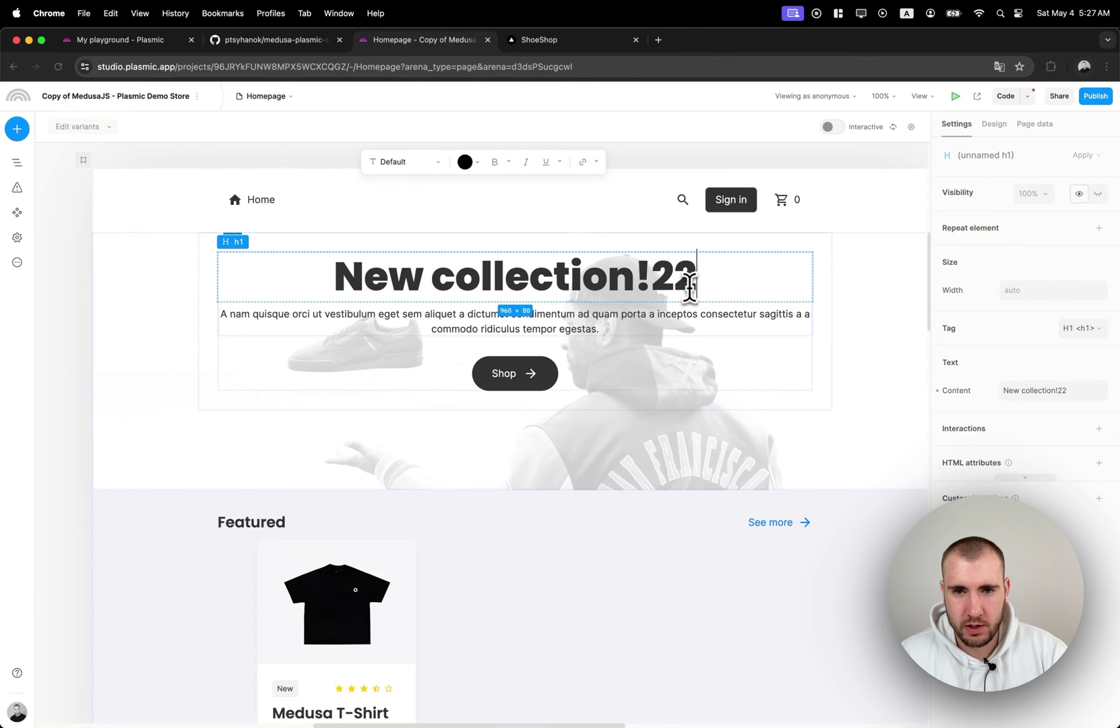
{"action": "left_click_drag", "start_coordinate": [697, 286], "coordinate": [657, 283]}
{"action": "type", "text": "DE"}
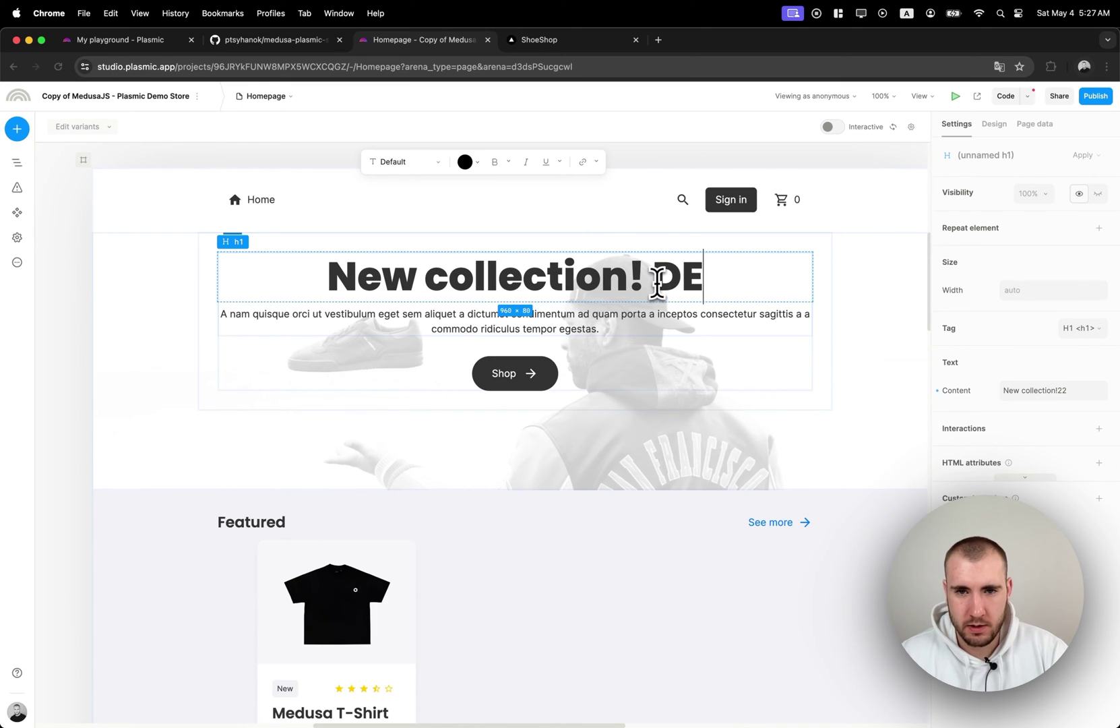
{"action": "type", "text": "MO!"}
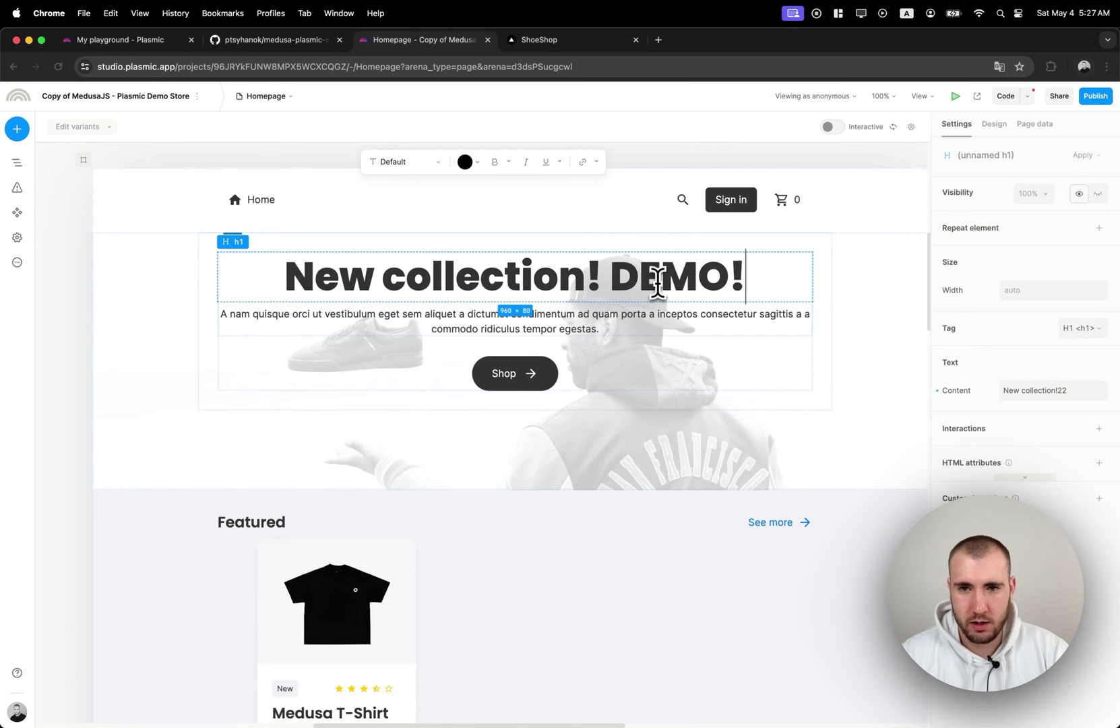
{"action": "left_click", "coordinate": [824, 222]}
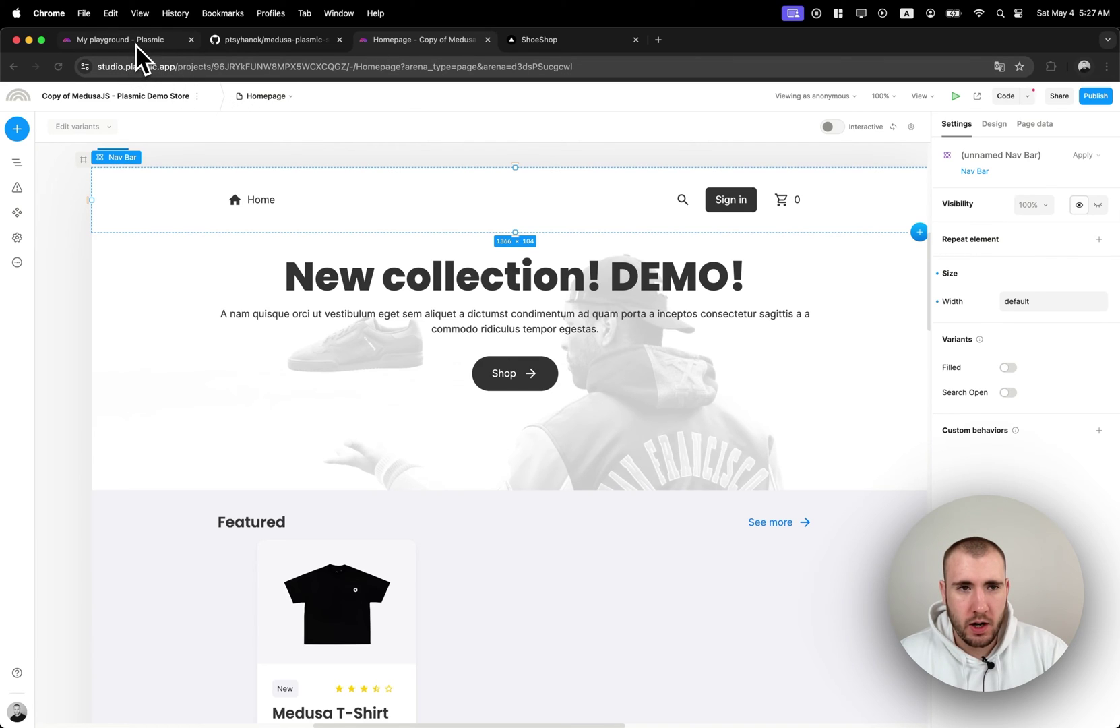
- Copy the plasmic sync --projects command from the README's Syncing Changes code block
{"action": "left_click", "coordinate": [229, 43]}
{"action": "scroll", "coordinate": [482, 450], "scroll_direction": "down", "scroll_amount": 20}
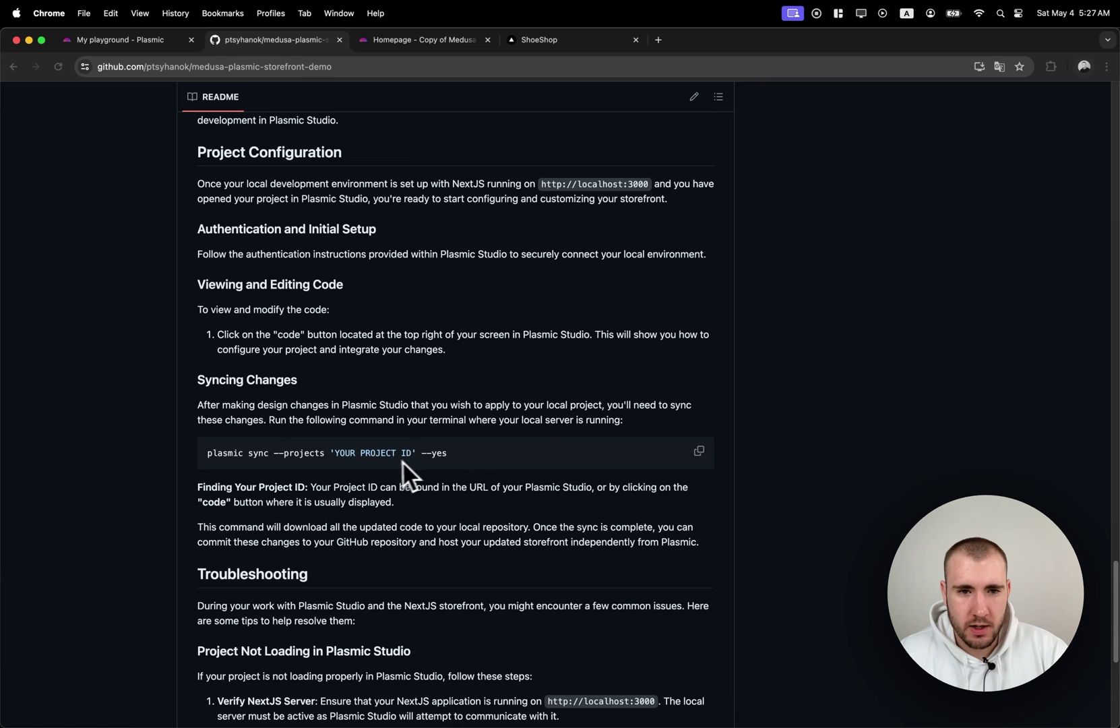
{"action": "left_click", "coordinate": [699, 450]}
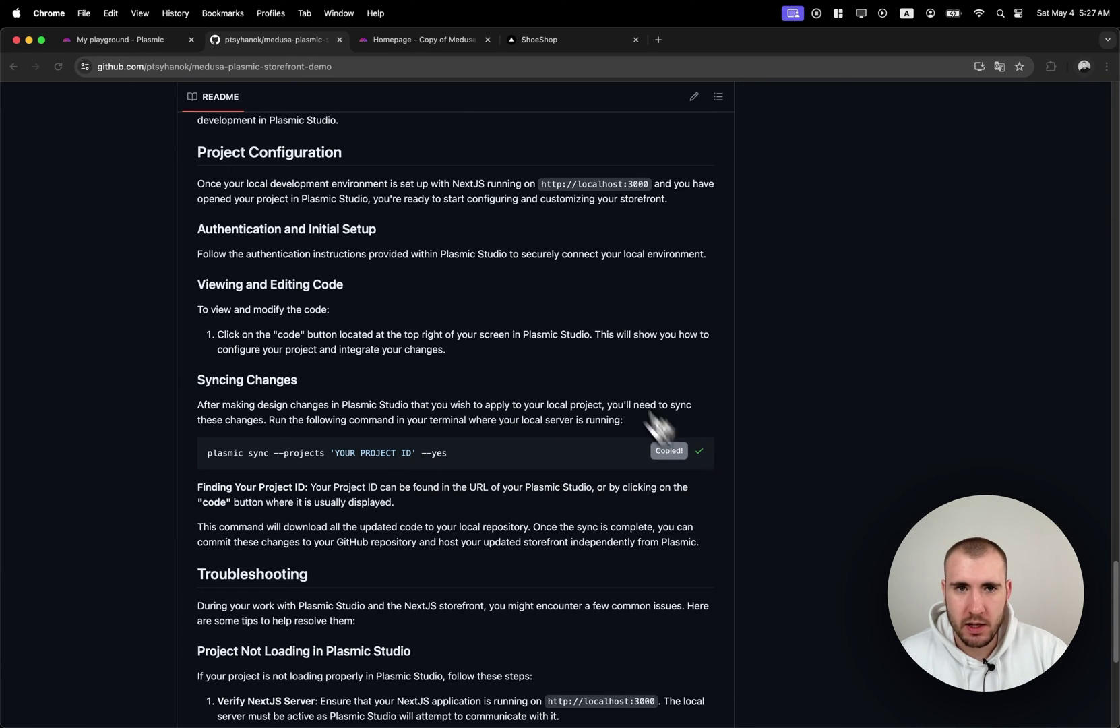
{"action": "left_click", "coordinate": [423, 46]}
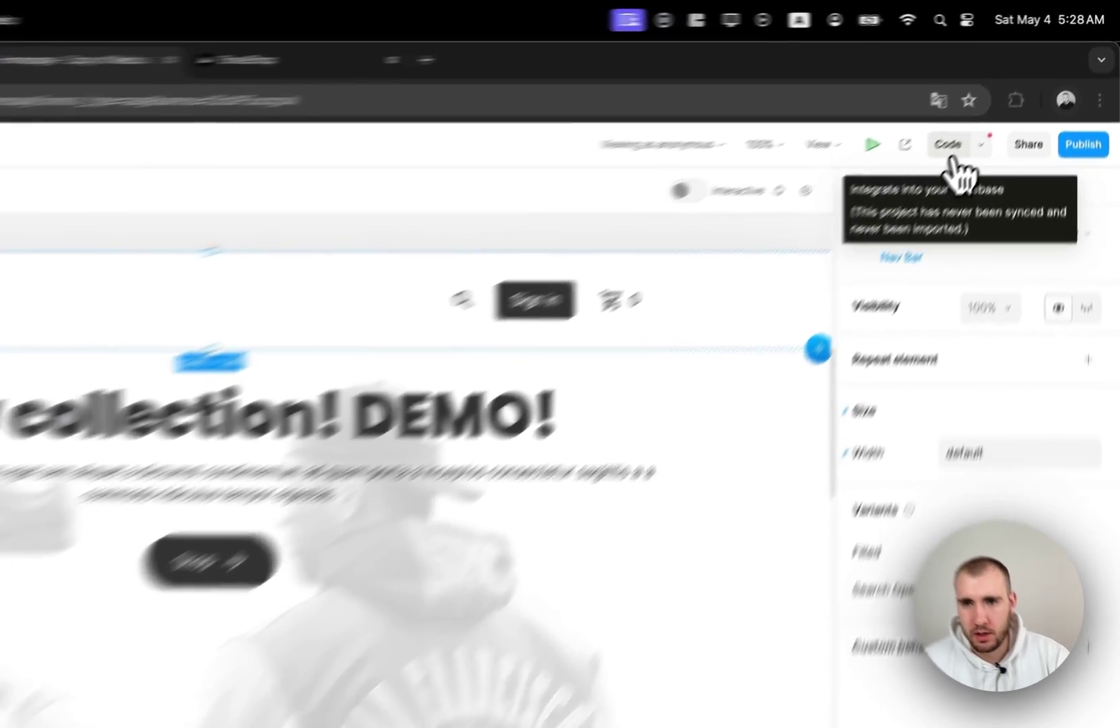
{"action": "left_click", "coordinate": [1006, 98]}
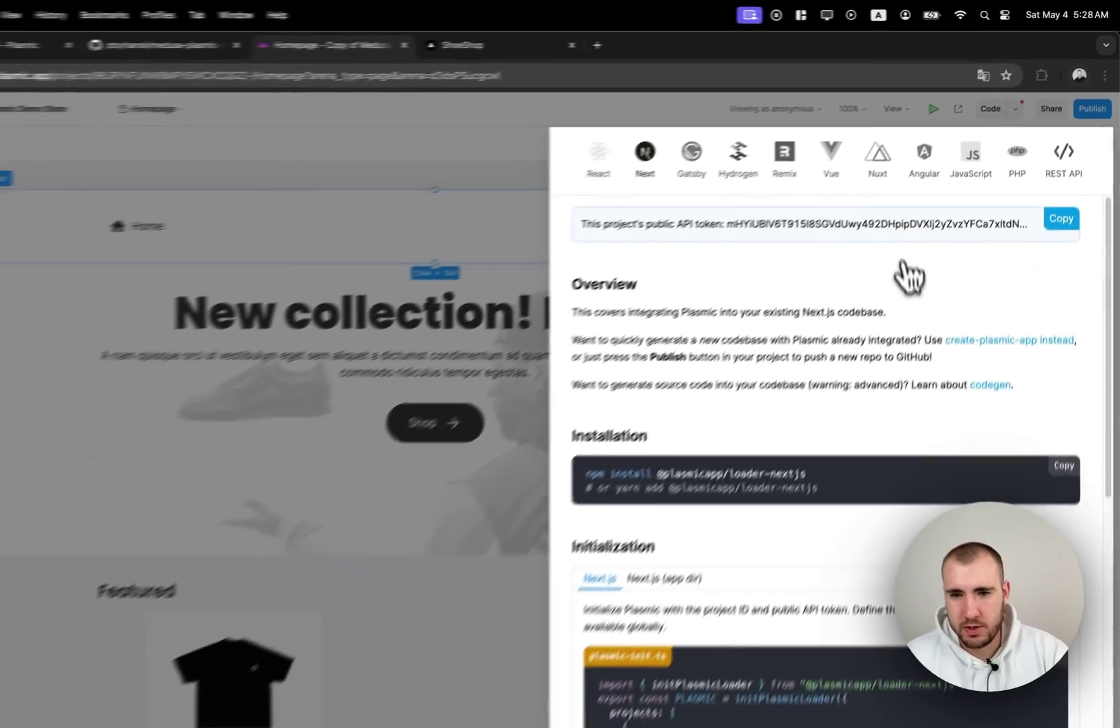
{"action": "scroll", "coordinate": [773, 573], "scroll_direction": "down", "scroll_amount": 5}
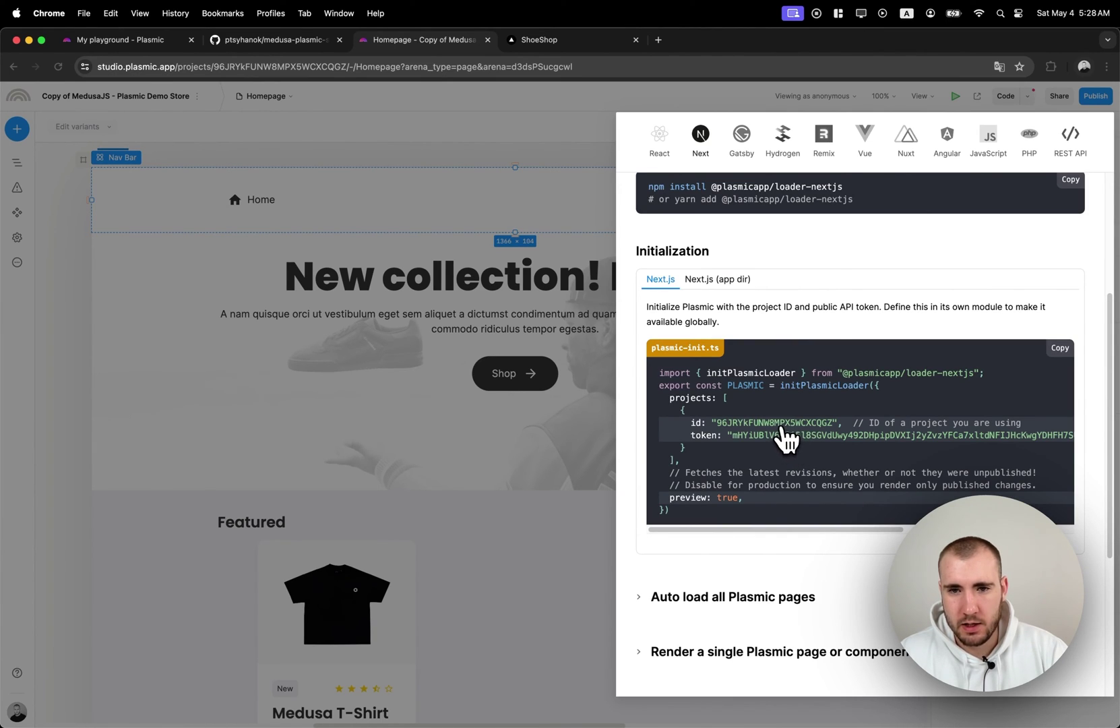
{"action": "left_click", "coordinate": [516, 170]}
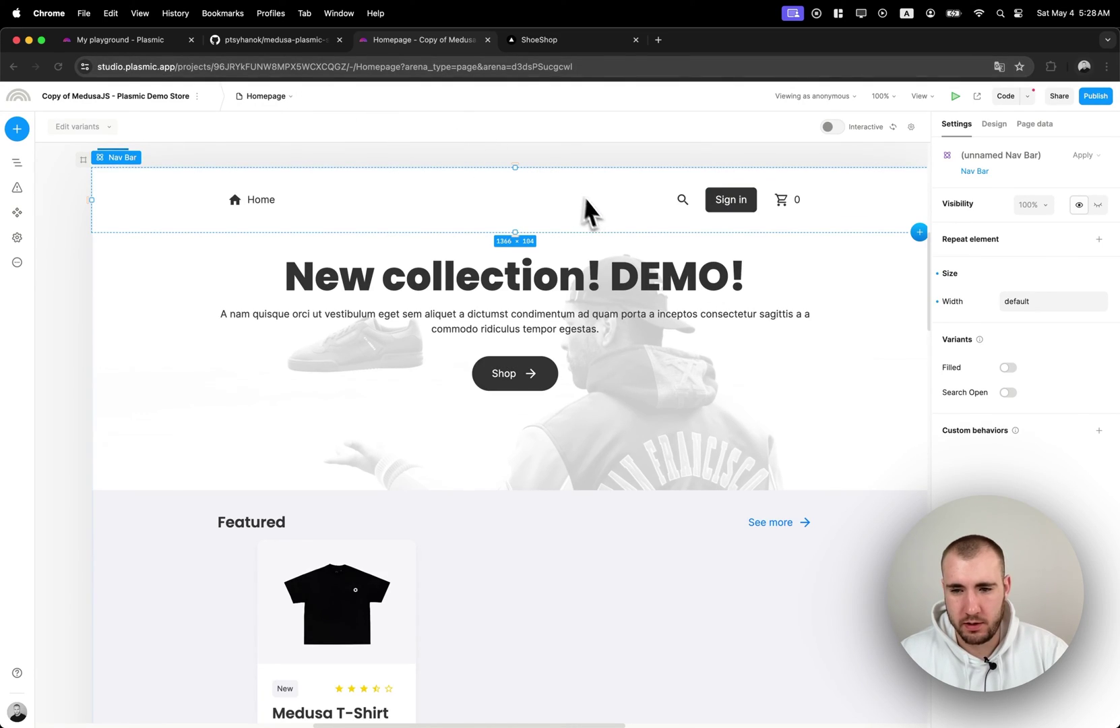
{"action": "key", "text": "ctrl+Up"}
- In a fresh Cursor terminal, cd into the storefront folder and paste the plasmic sync command
{"action": "left_click", "coordinate": [420, 437]}
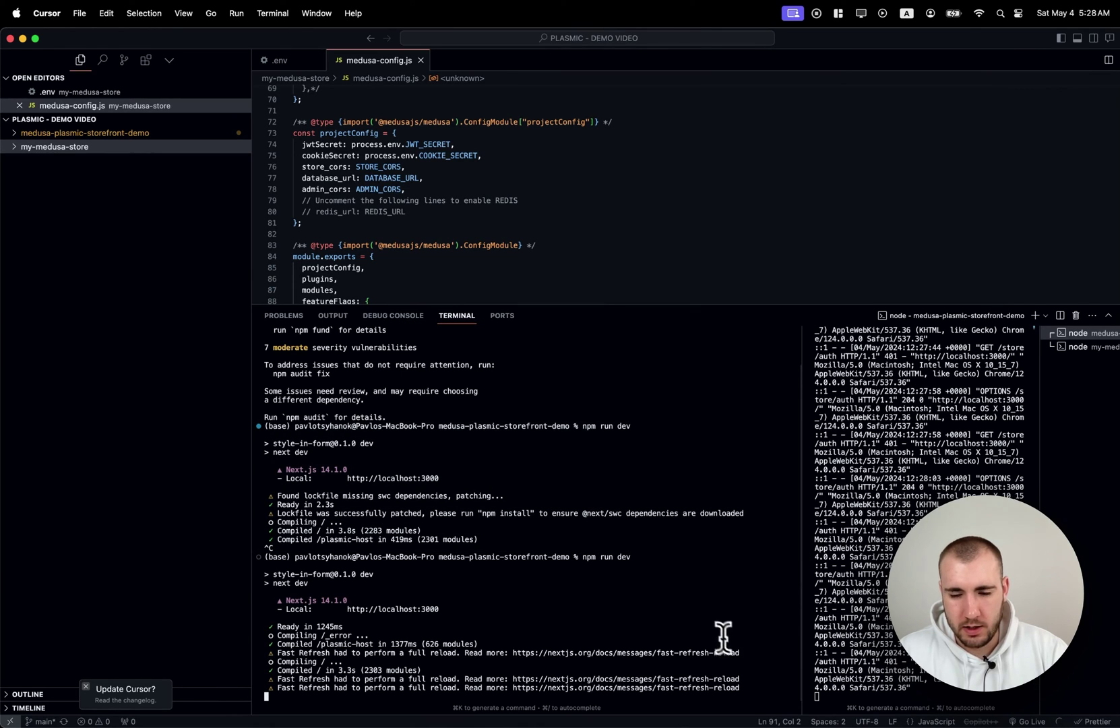
{"action": "mouse_move", "coordinate": [746, 595]}
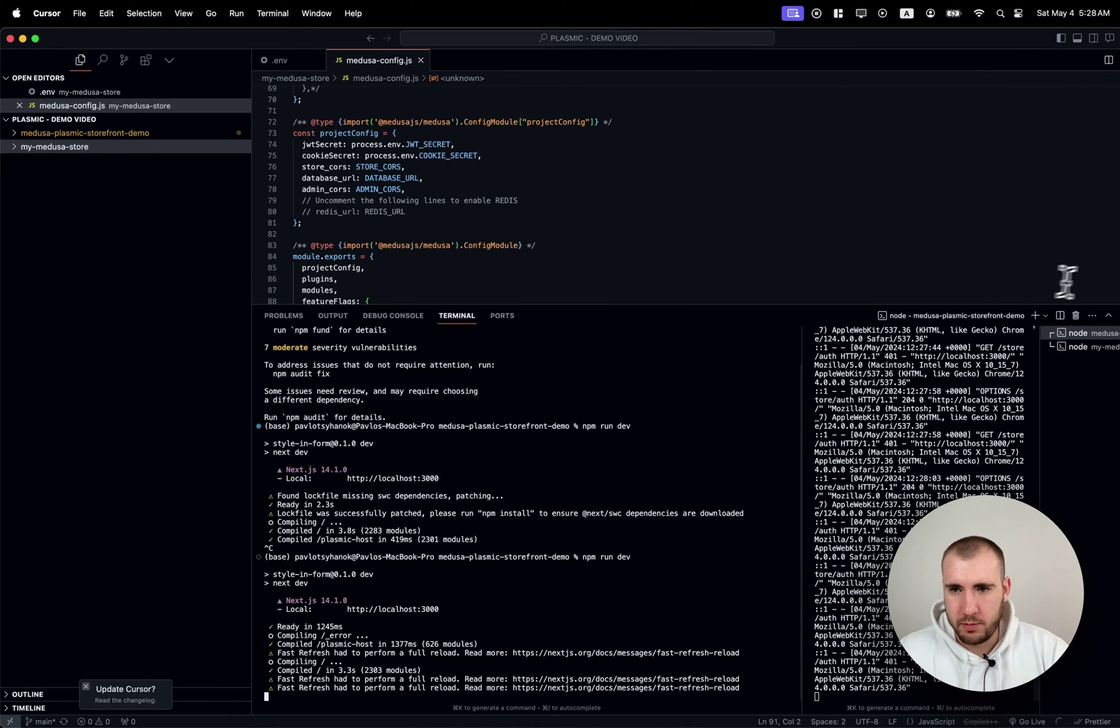
{"action": "left_click", "coordinate": [1035, 315]}
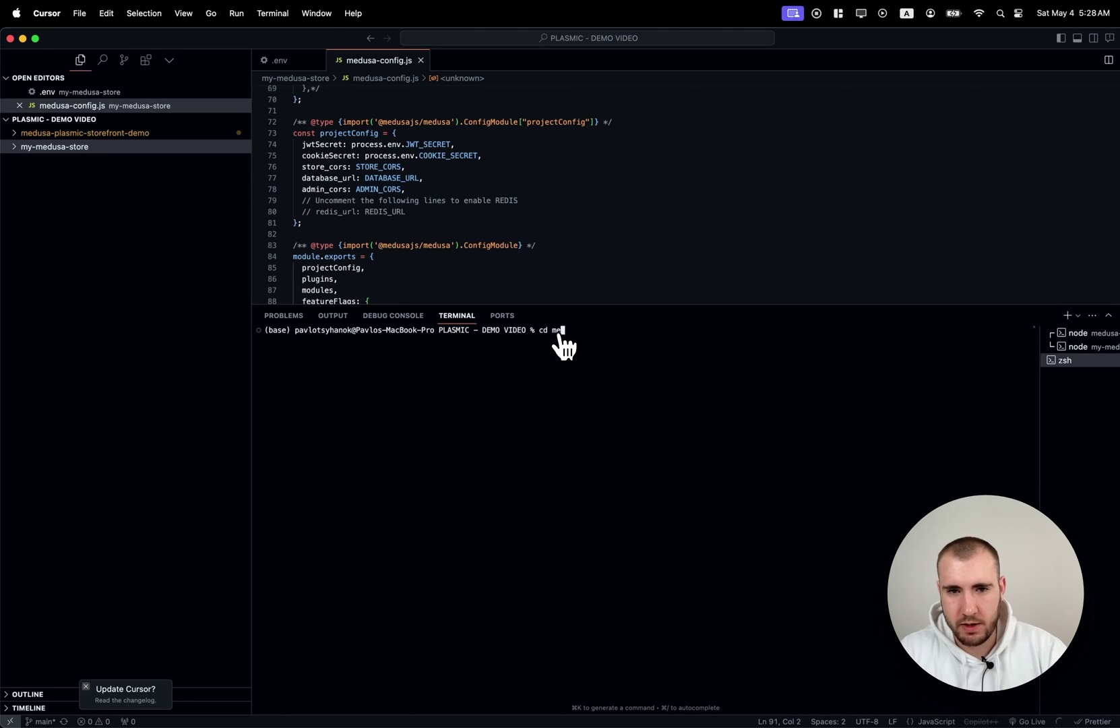
{"action": "type", "text": "cd me"}
{"action": "key", "text": "Tab"}
{"action": "key", "text": "Return"}
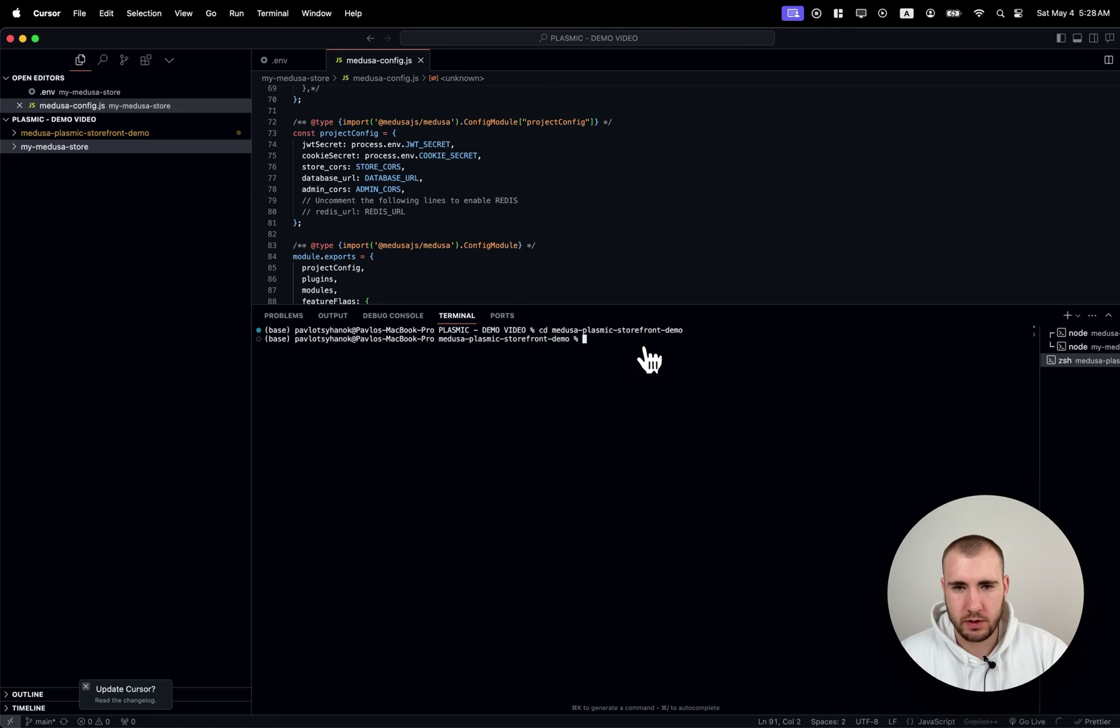
{"action": "key", "text": "super+v"}
- Put the project ID from Studio's address bar into the sync command and expand medusa-plasmic-storefront-demo
{"action": "key", "text": "ctrl+Up"}
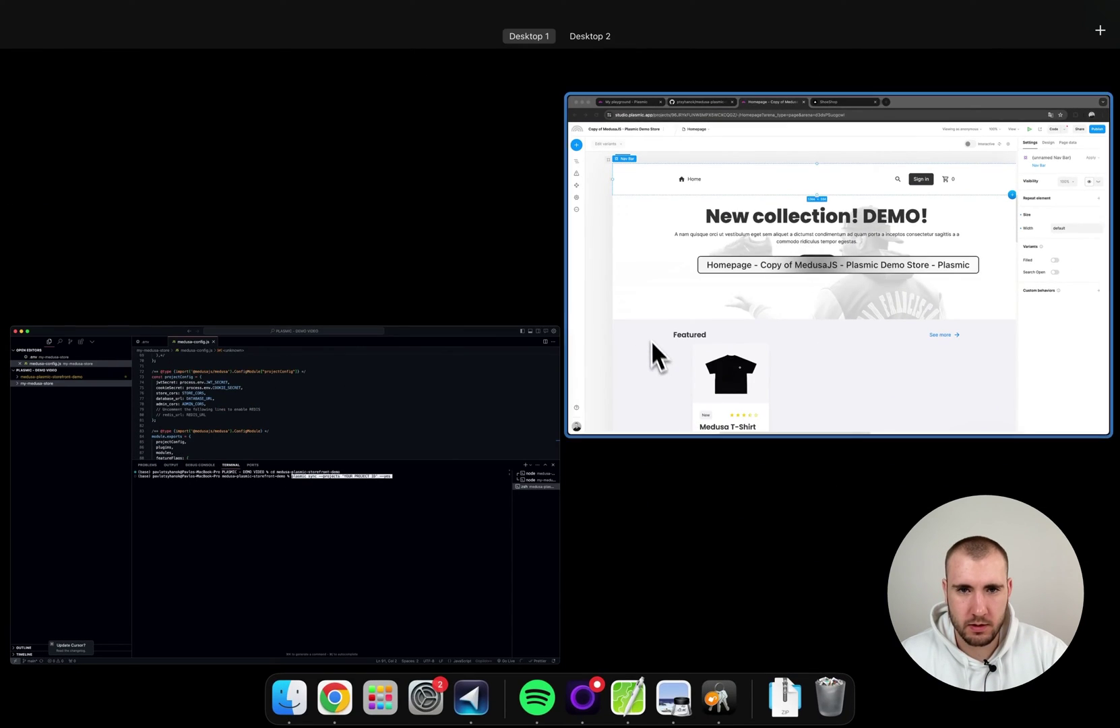
{"action": "left_click", "coordinate": [651, 344]}
{"action": "double_click", "coordinate": [255, 67]}
{"action": "key", "text": "super+c"}
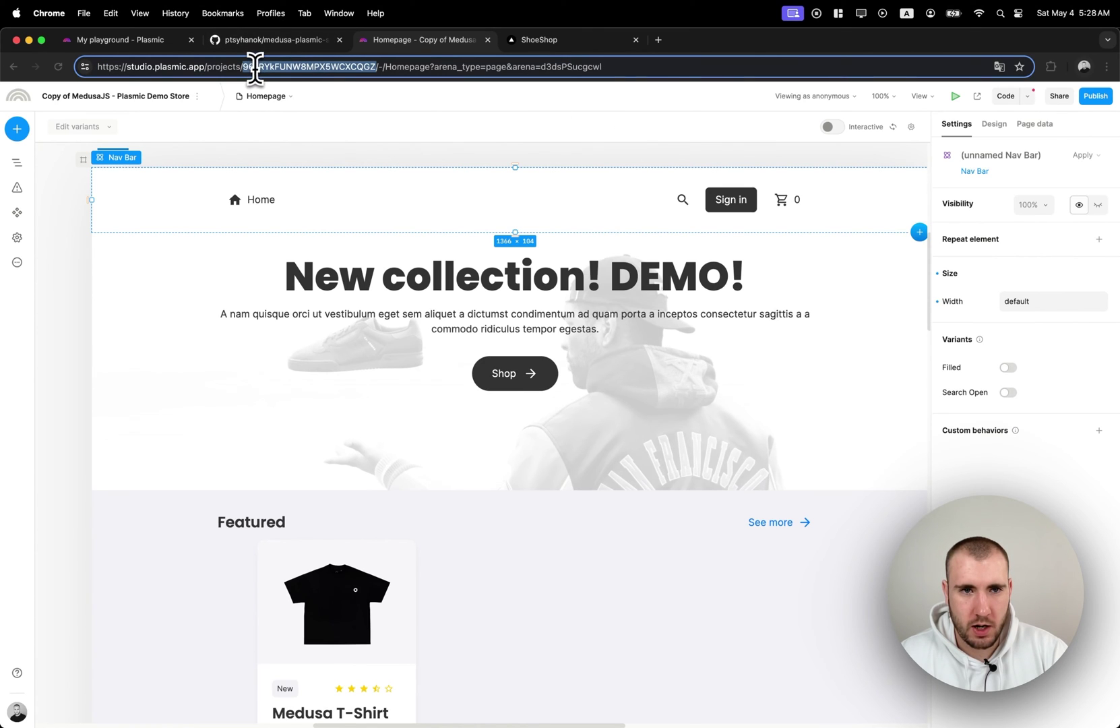
{"action": "key", "text": "ctrl+Up"}
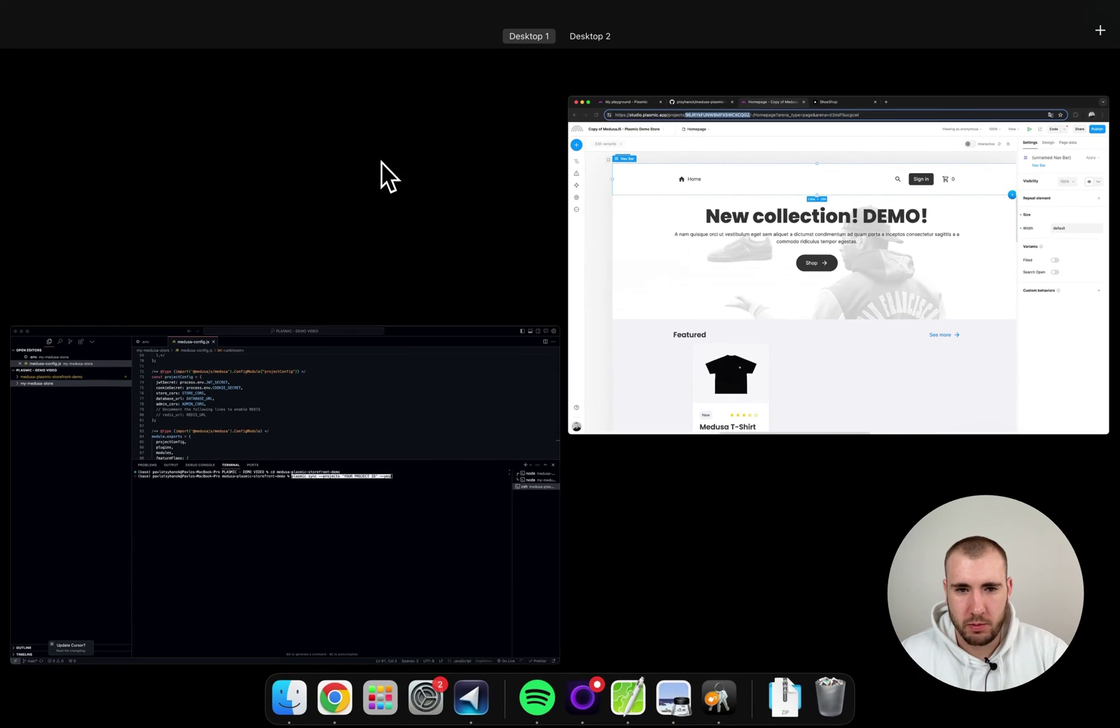
{"action": "left_click", "coordinate": [347, 486]}
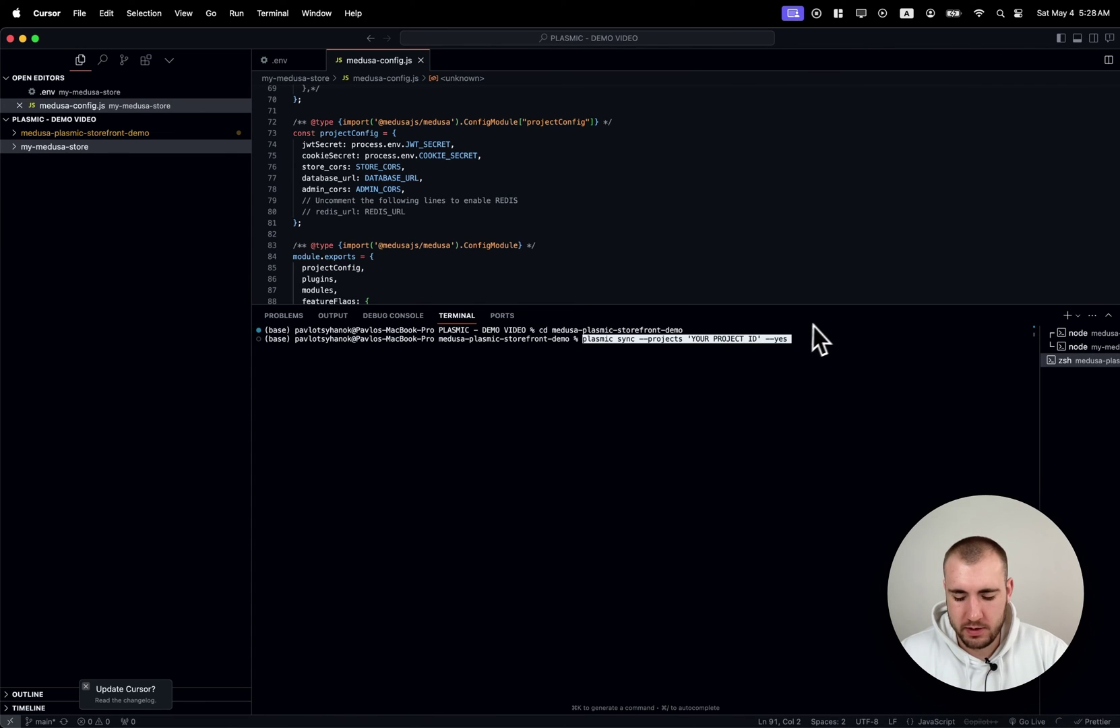
{"action": "left_click", "coordinate": [828, 336]}
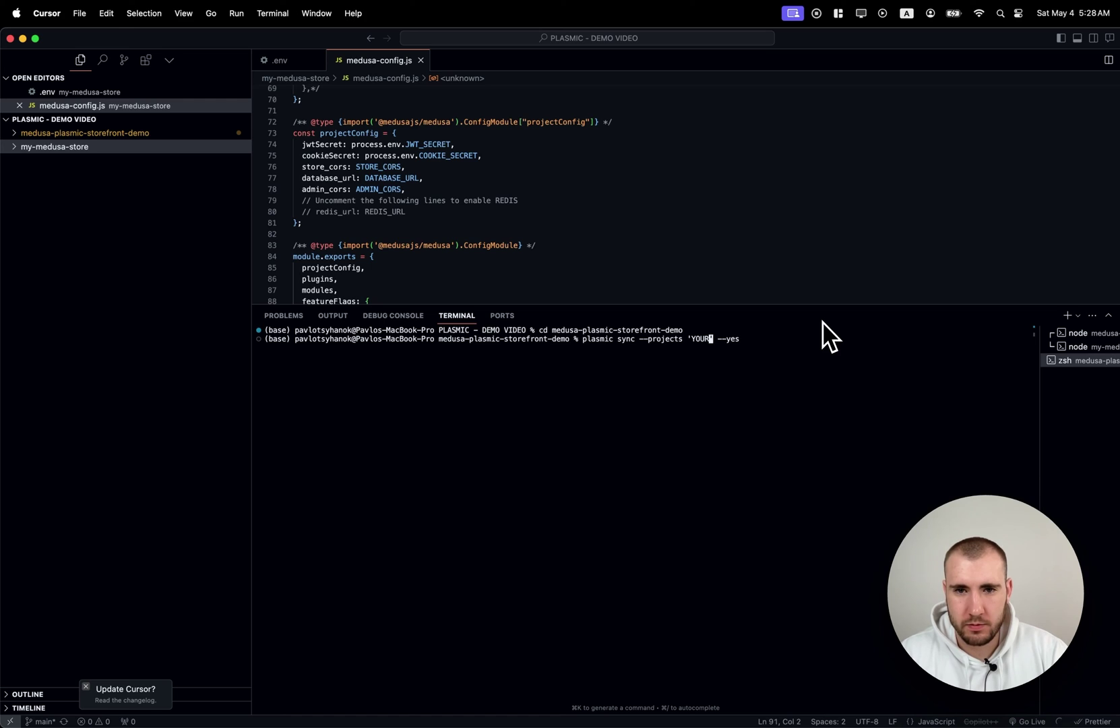
{"action": "key", "text": "BackSpace"}
{"action": "key", "text": "super+v"}
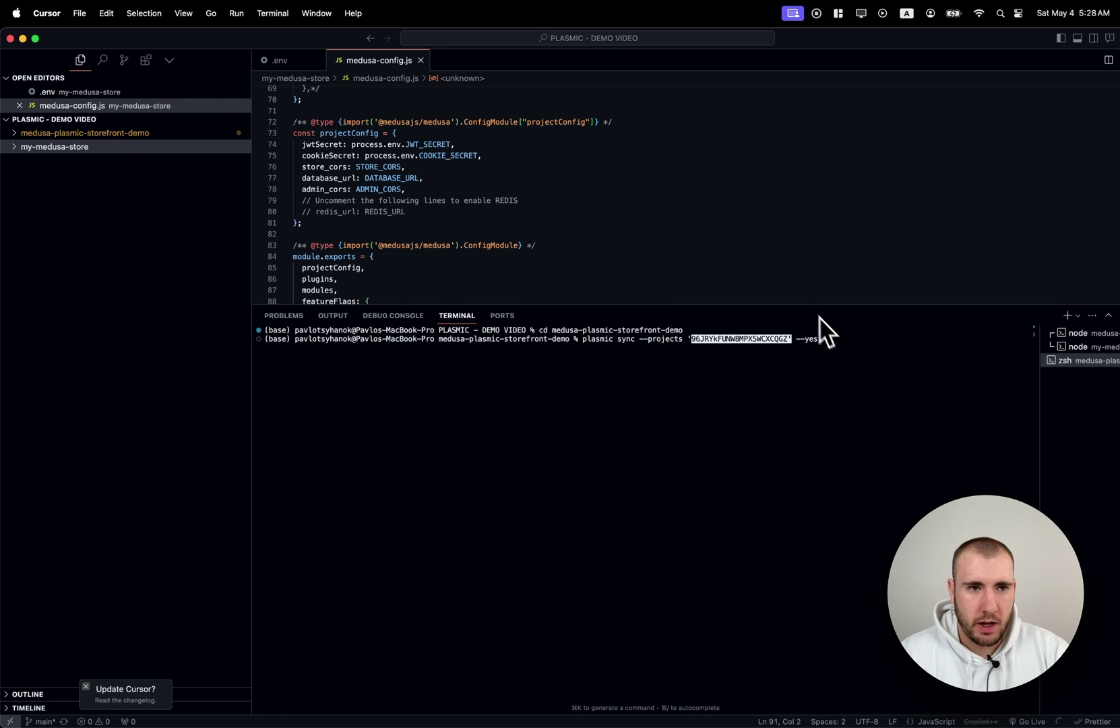
{"action": "left_click", "coordinate": [14, 133]}
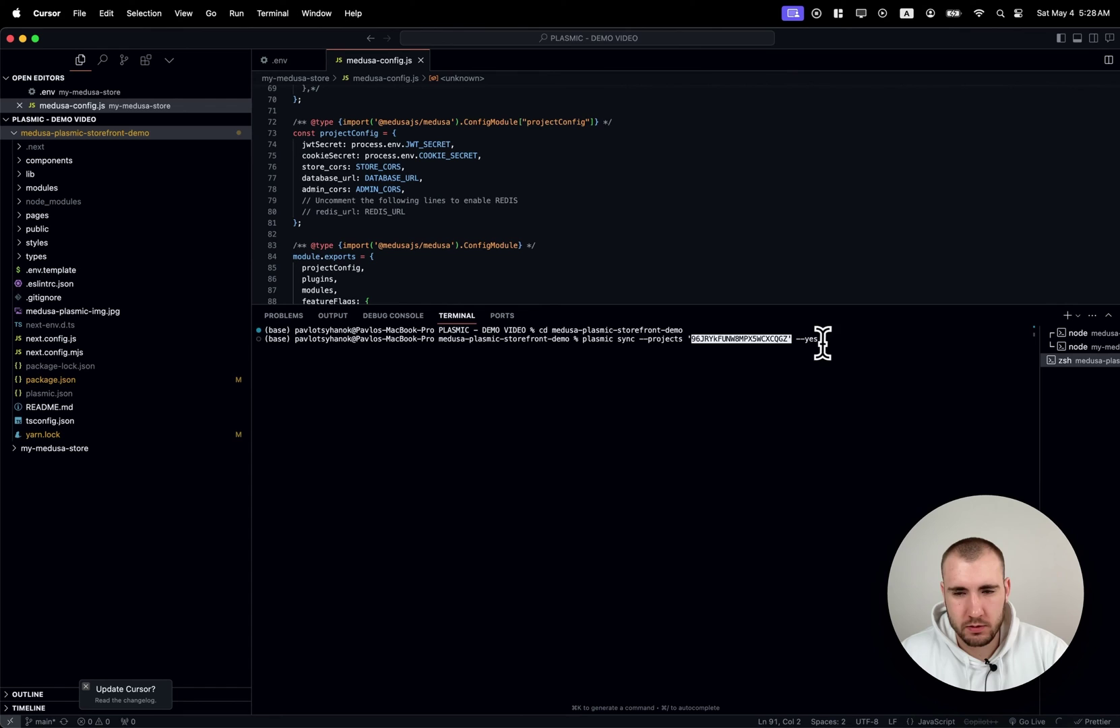
- Run plasmic sync, then inspect the new public/plasmic image folders and the pages folder
{"action": "key", "text": "Return"}
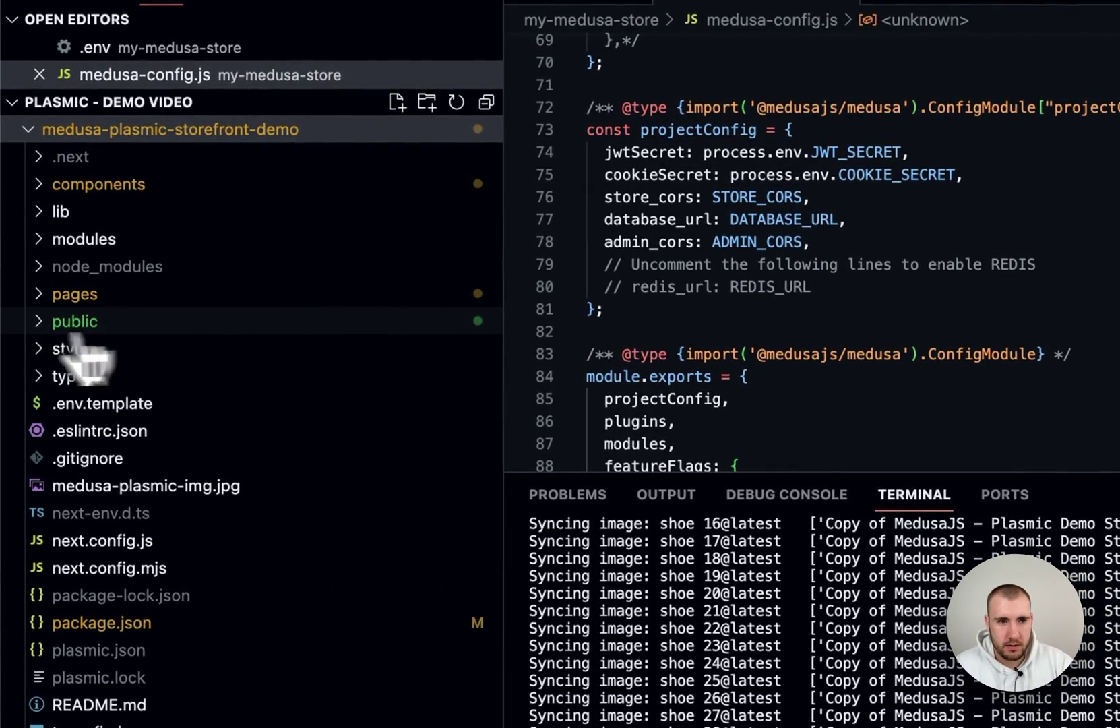
{"action": "left_click", "coordinate": [54, 325]}
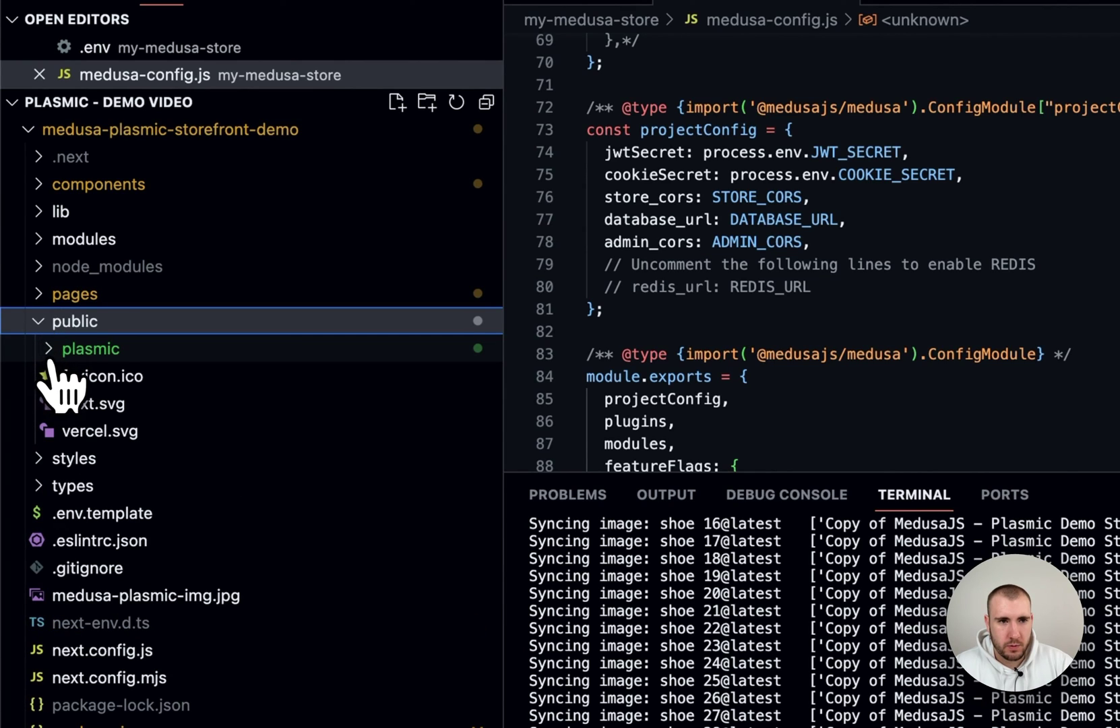
{"action": "left_click", "coordinate": [51, 353]}
{"action": "left_click", "coordinate": [58, 379]}
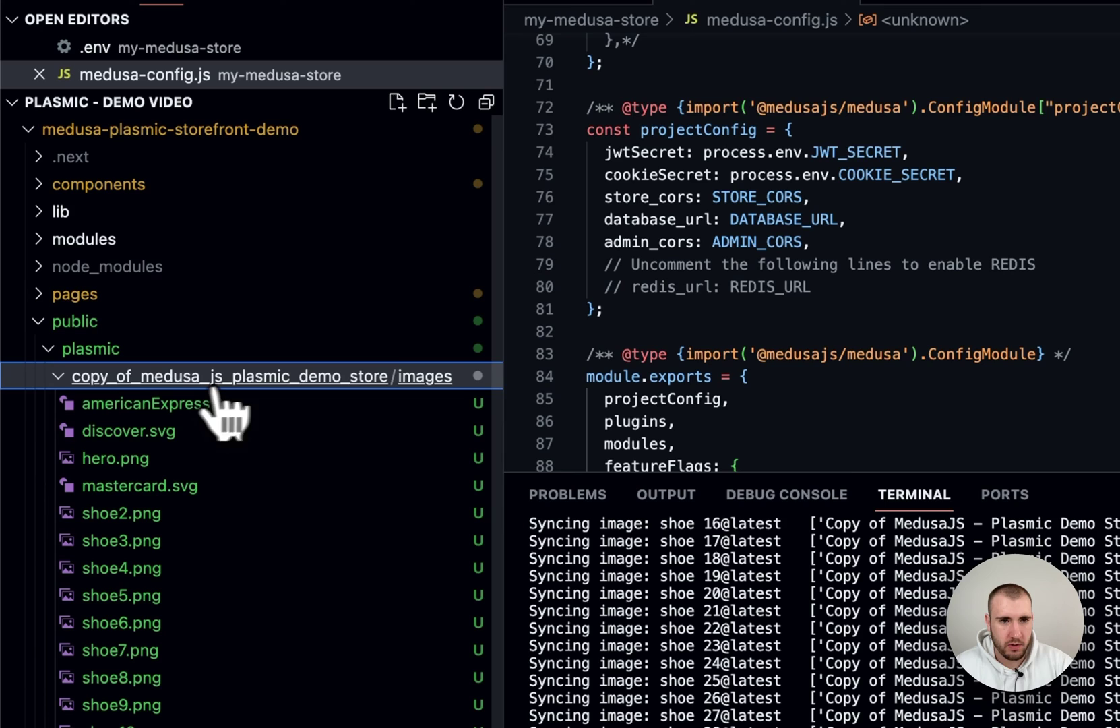
{"action": "left_click", "coordinate": [58, 377]}
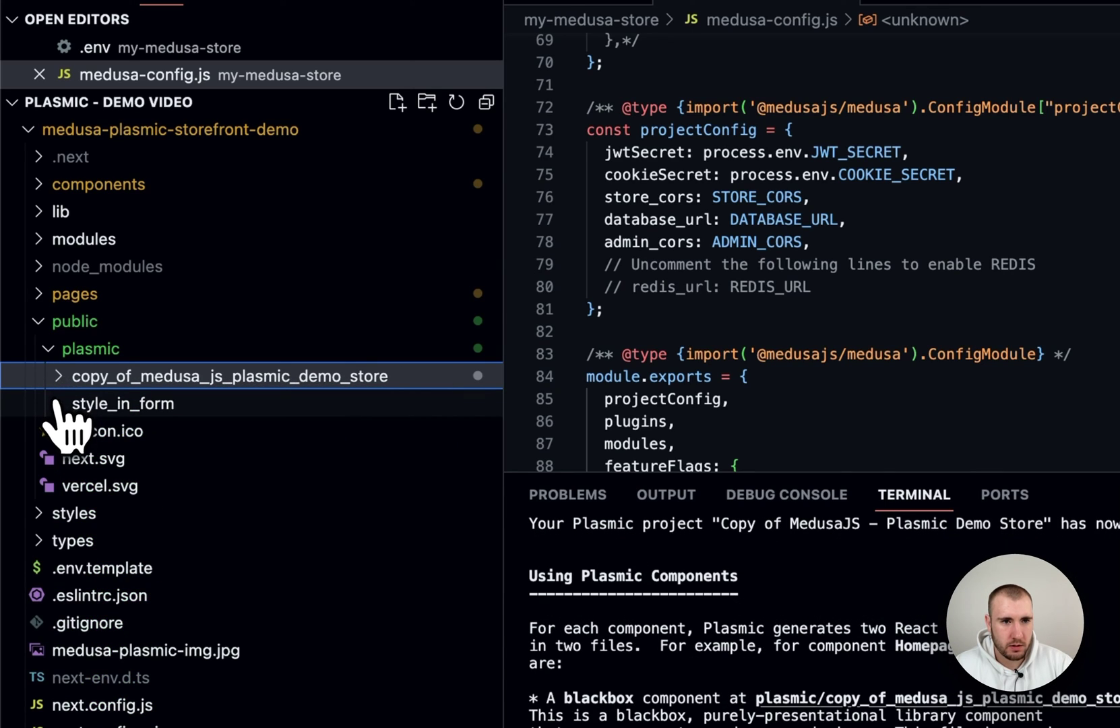
{"action": "left_click", "coordinate": [58, 403]}
{"action": "left_click", "coordinate": [69, 405]}
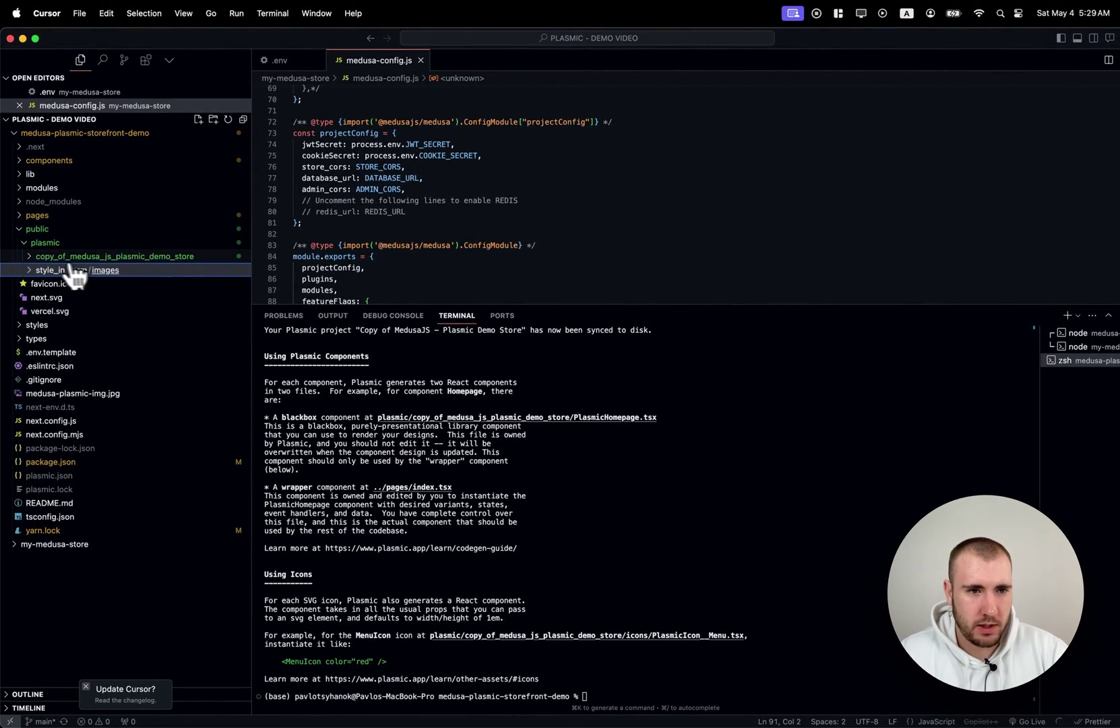
{"action": "left_click", "coordinate": [32, 242]}
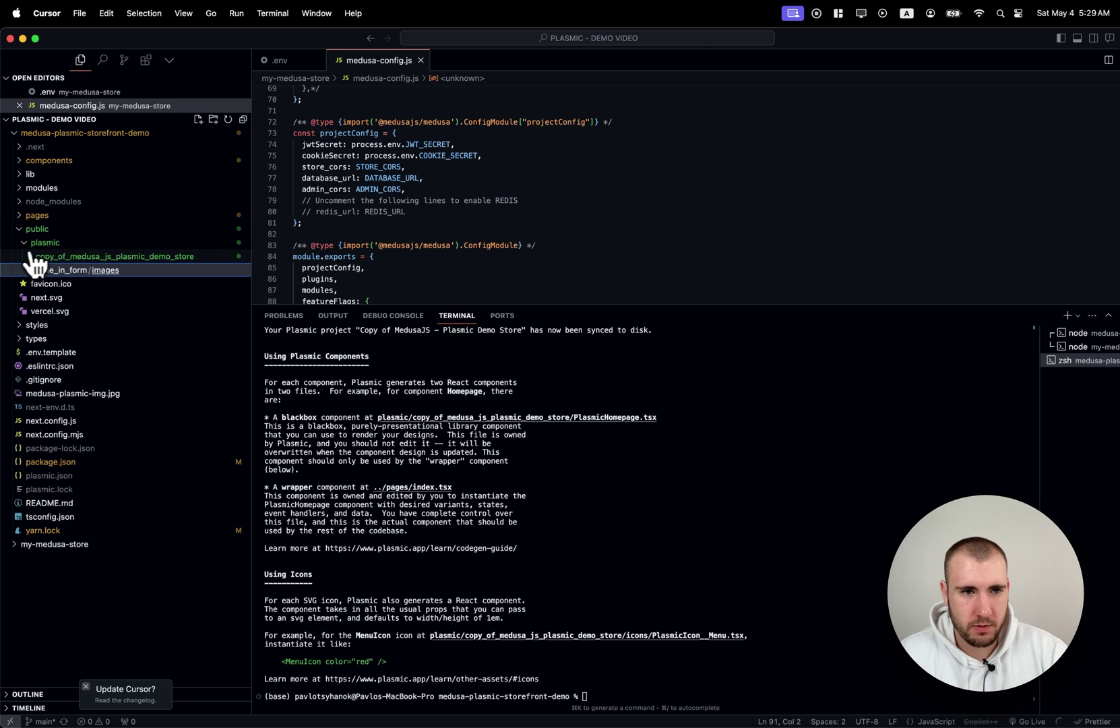
{"action": "left_click", "coordinate": [32, 243]}
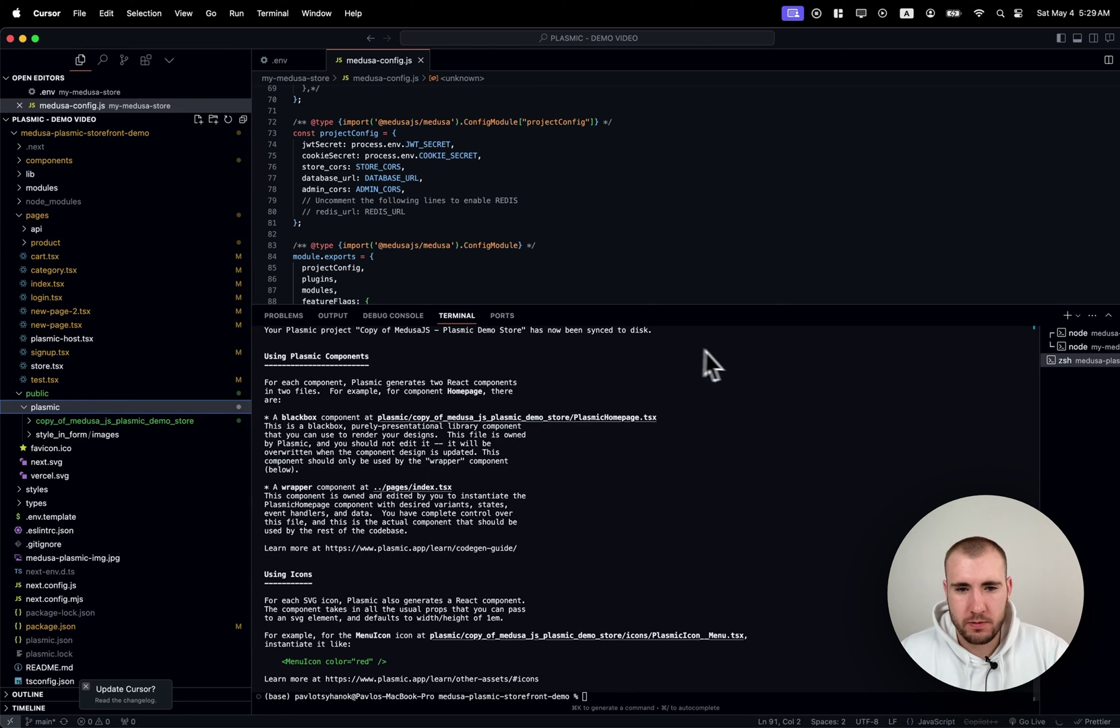
- Bring up the ShoeShop store at localhost:3000 in Chrome
{"action": "key", "text": "ctrl+Up"}
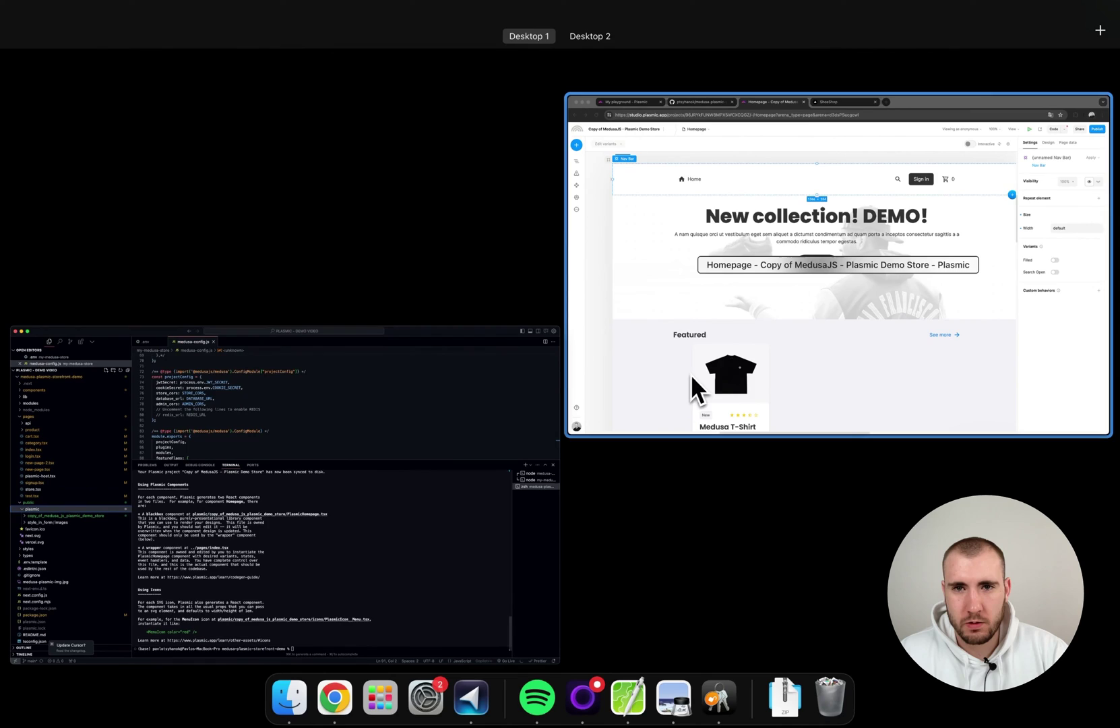
{"action": "left_click", "coordinate": [690, 375]}
{"action": "left_click", "coordinate": [542, 44]}
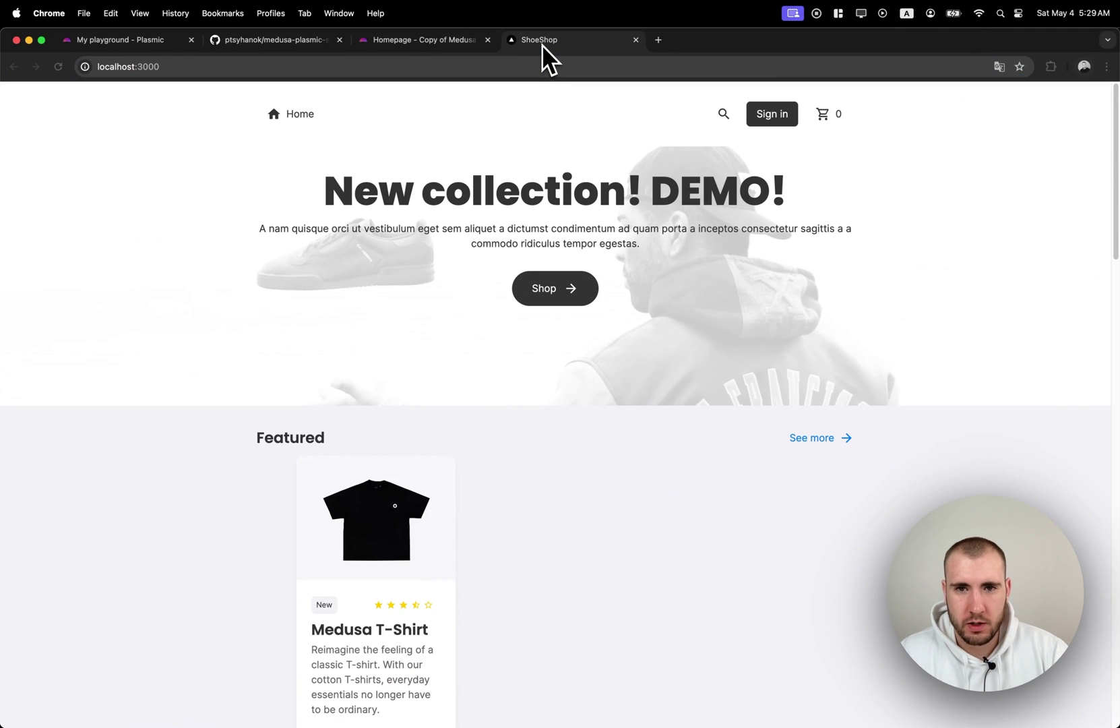
{"action": "scroll", "coordinate": [531, 240], "scroll_direction": "down", "scroll_amount": 2}
{"action": "scroll", "coordinate": [598, 203], "scroll_direction": "up", "scroll_amount": 2}
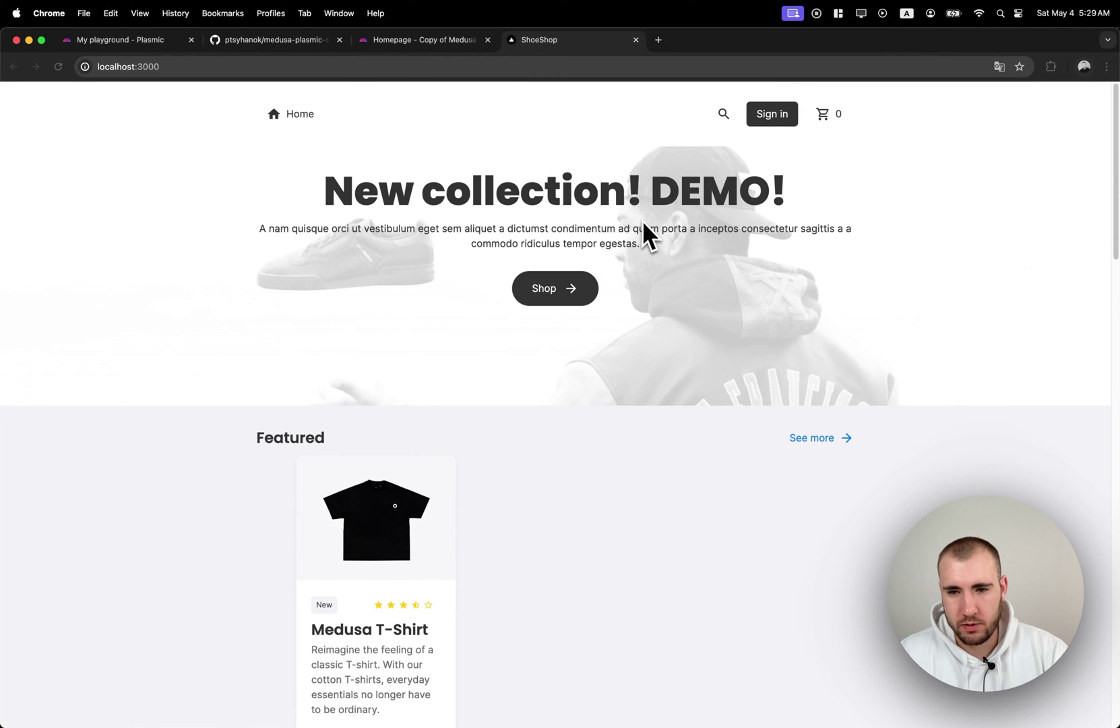
- Highlight the 'New collection! DEMO!' heading and its word DEMO!, then return to Cursor
{"action": "left_click_drag", "start_coordinate": [787, 192], "coordinate": [325, 195]}
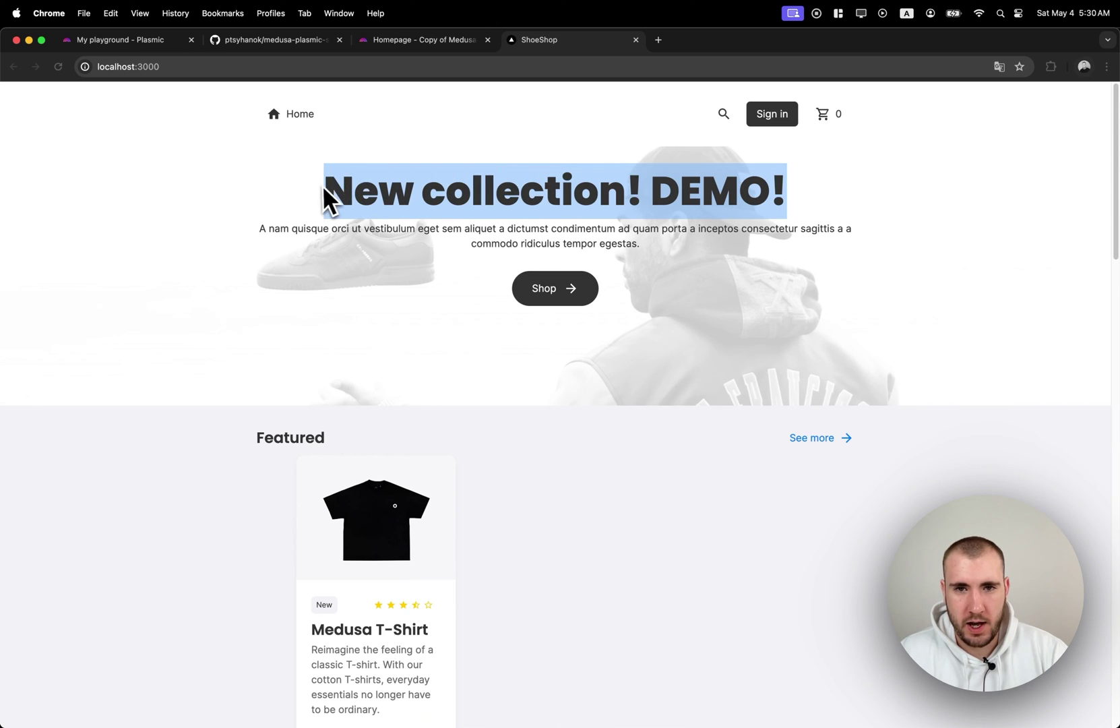
{"action": "left_click", "coordinate": [711, 200]}
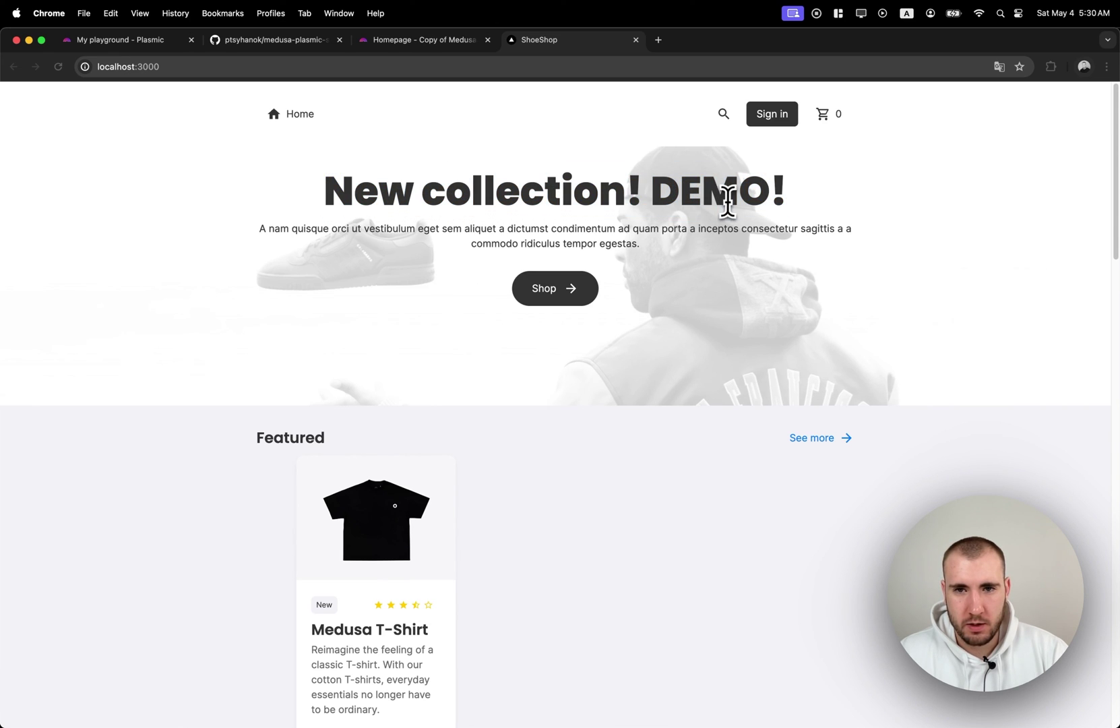
{"action": "left_click_drag", "start_coordinate": [782, 192], "coordinate": [660, 185]}
{"action": "key", "text": "super+c"}
{"action": "key", "text": "ctrl+Up"}
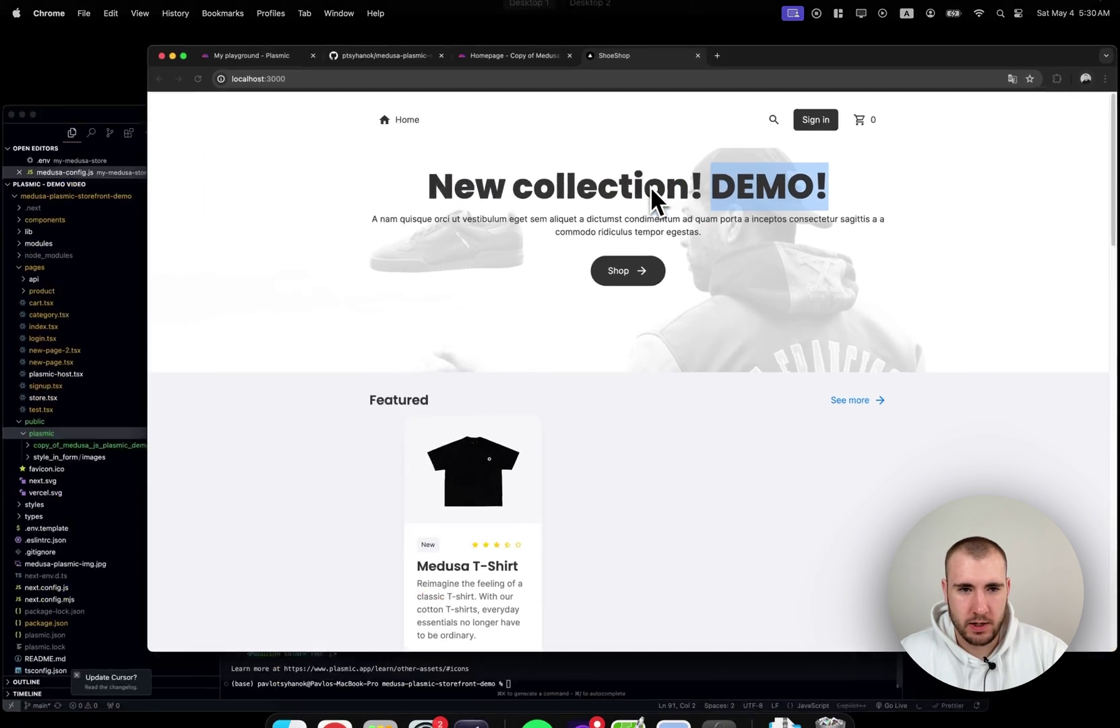
{"action": "left_click", "coordinate": [362, 318]}
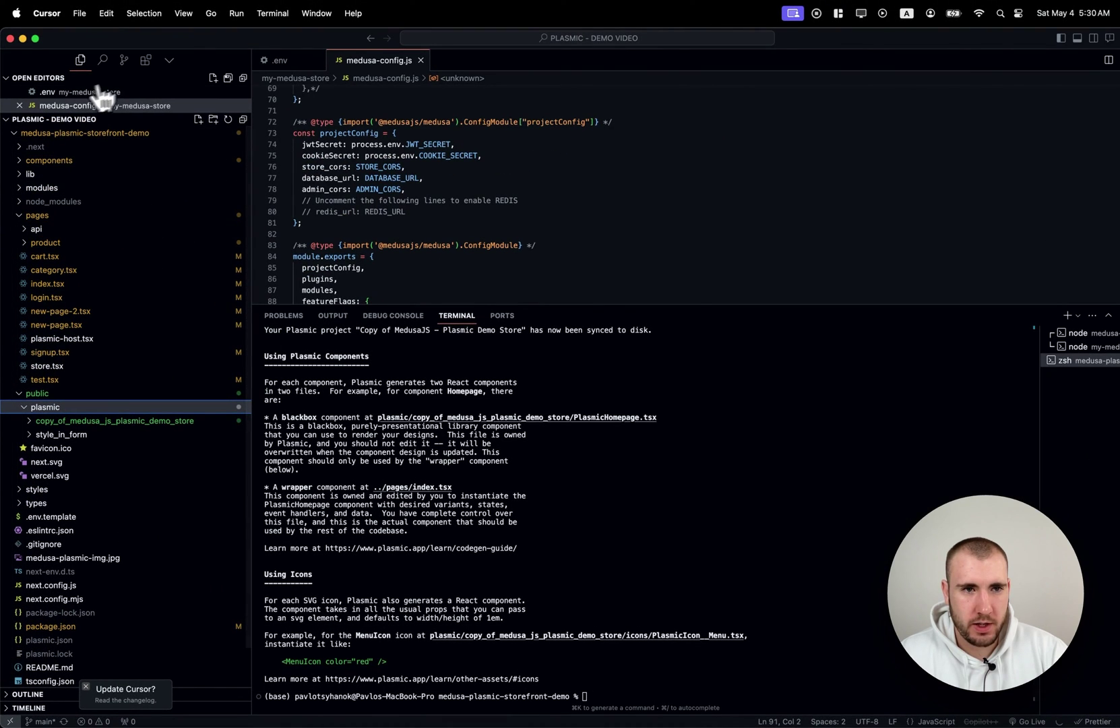
- Search the project for 'DEMO!' and open the match in PlasmicHomepage.tsx at line 280
{"action": "left_click", "coordinate": [103, 60]}
{"action": "key", "text": "super+v"}
{"action": "left_click", "coordinate": [73, 223]}
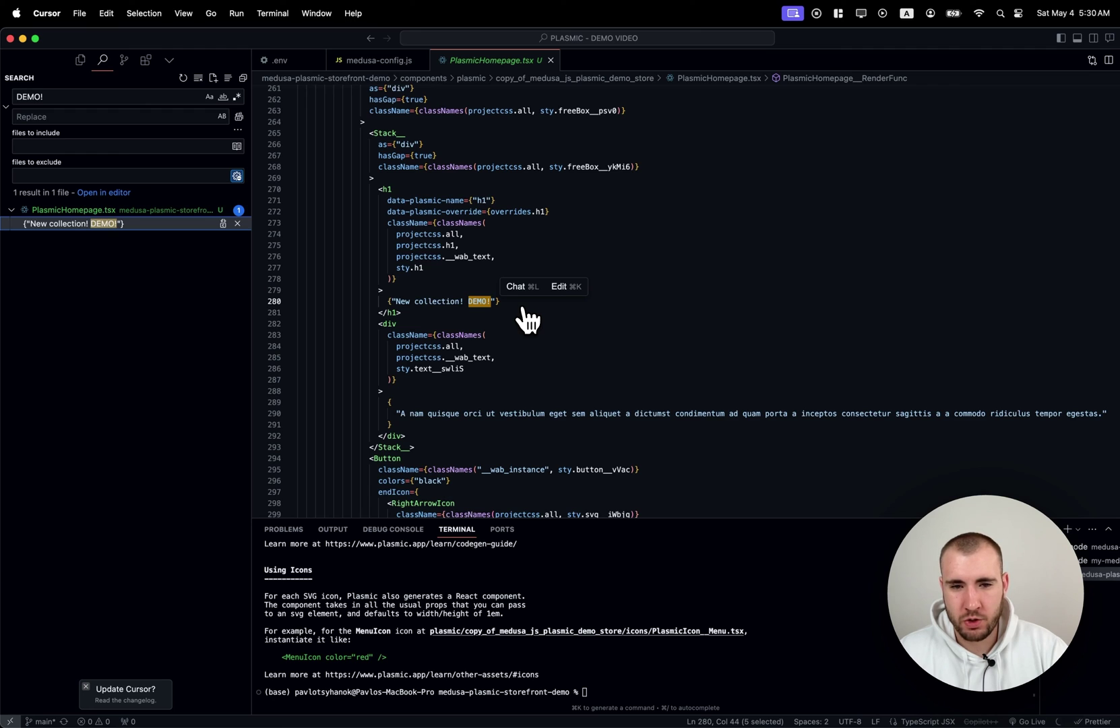
{"action": "key", "text": "ctrl+Up"}
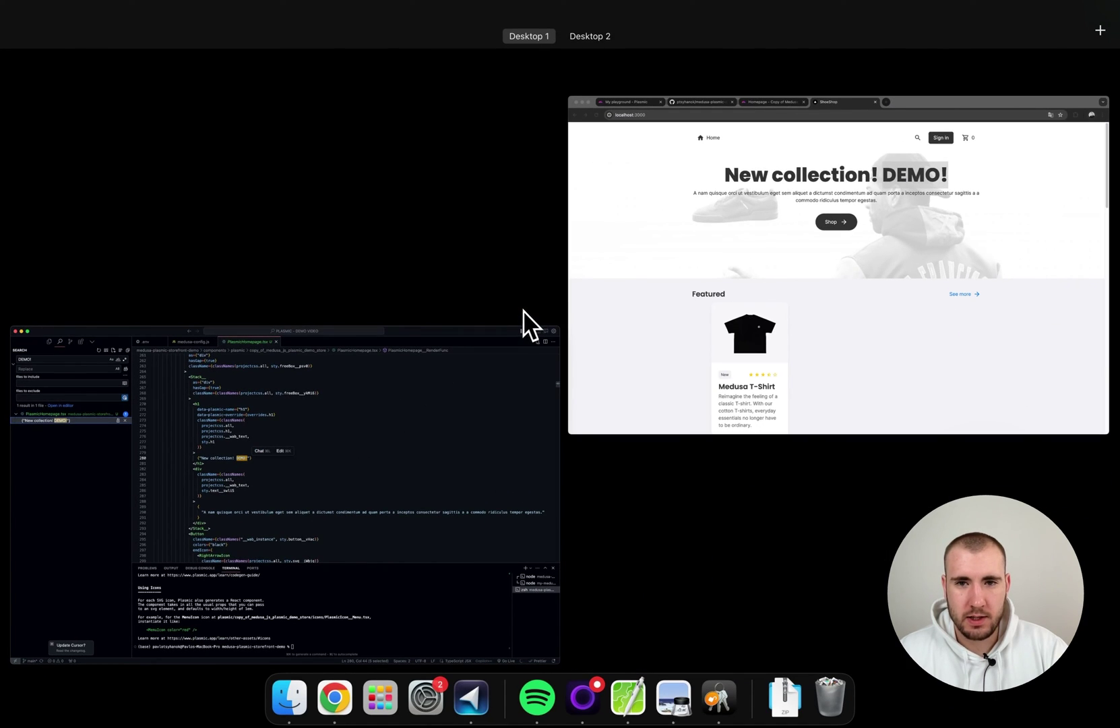
- Return to the Plasmic Studio Homepage design, select the paragraph below the heading, and scroll the canvas
{"action": "left_click", "coordinate": [734, 280]}
{"action": "left_click", "coordinate": [414, 39]}
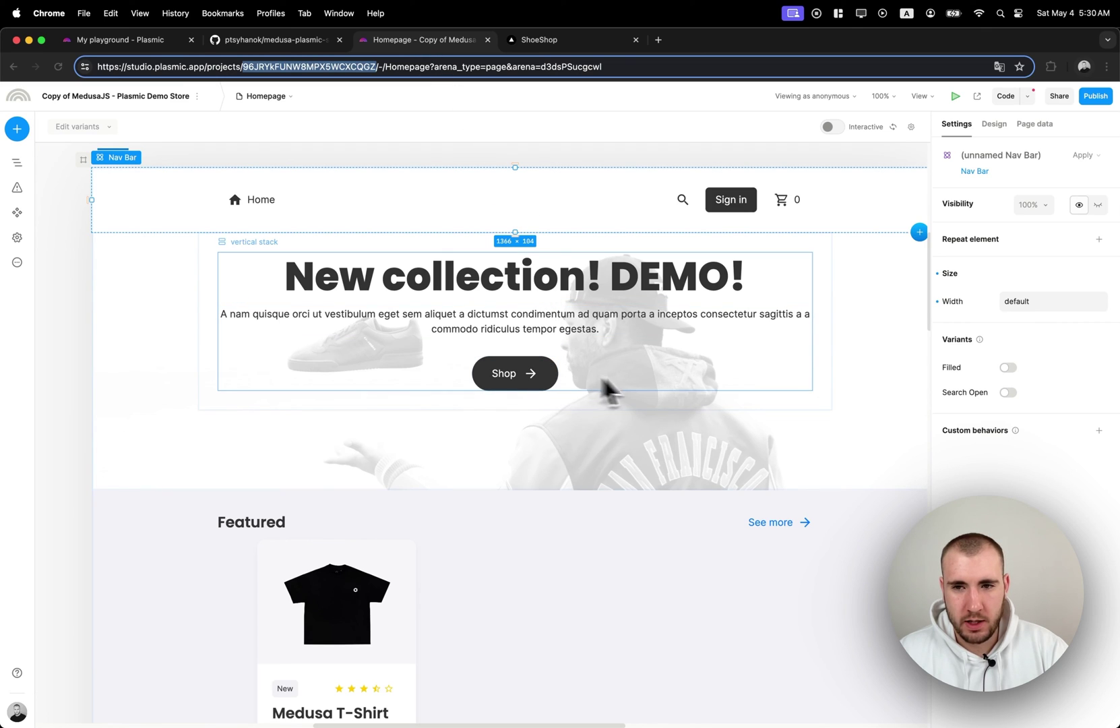
{"action": "left_click", "coordinate": [994, 125]}
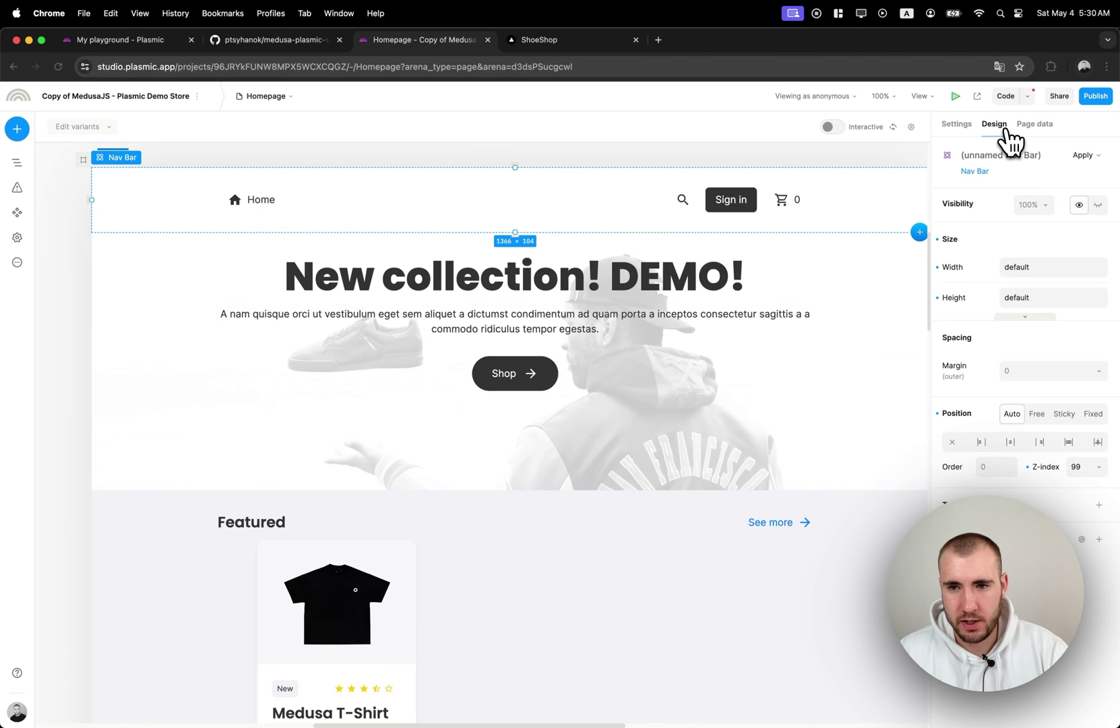
{"action": "left_click", "coordinate": [556, 322]}
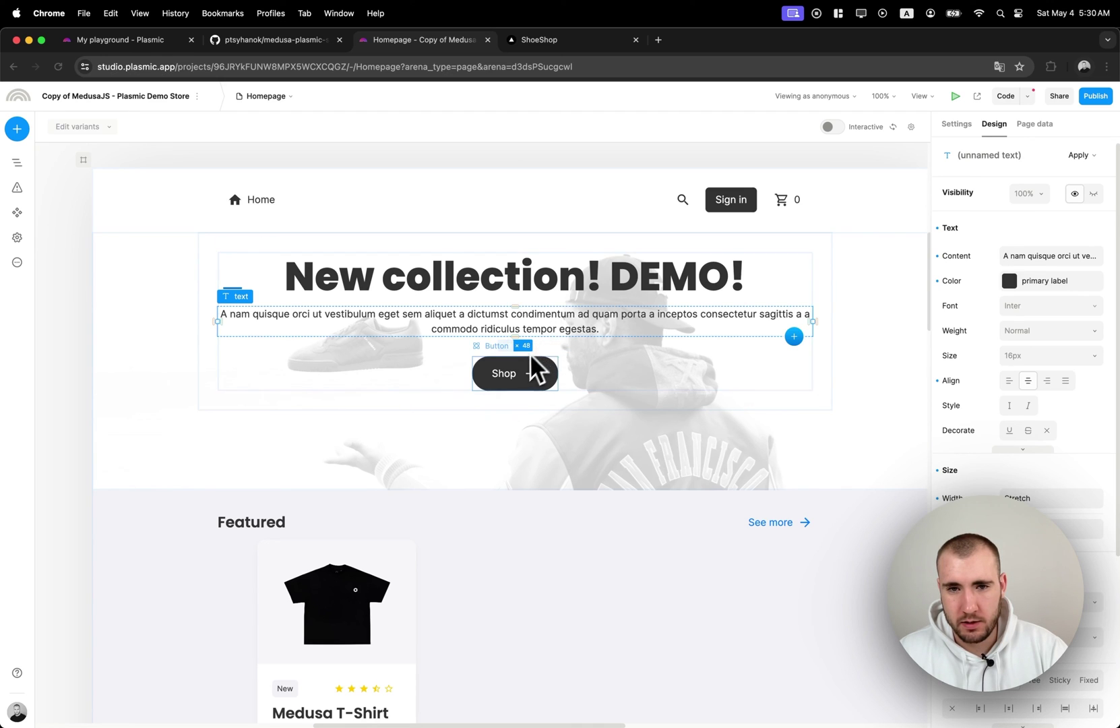
{"action": "scroll", "coordinate": [529, 367], "scroll_direction": "down", "scroll_amount": 5}
{"action": "scroll", "coordinate": [543, 371], "scroll_direction": "down", "scroll_amount": 2}
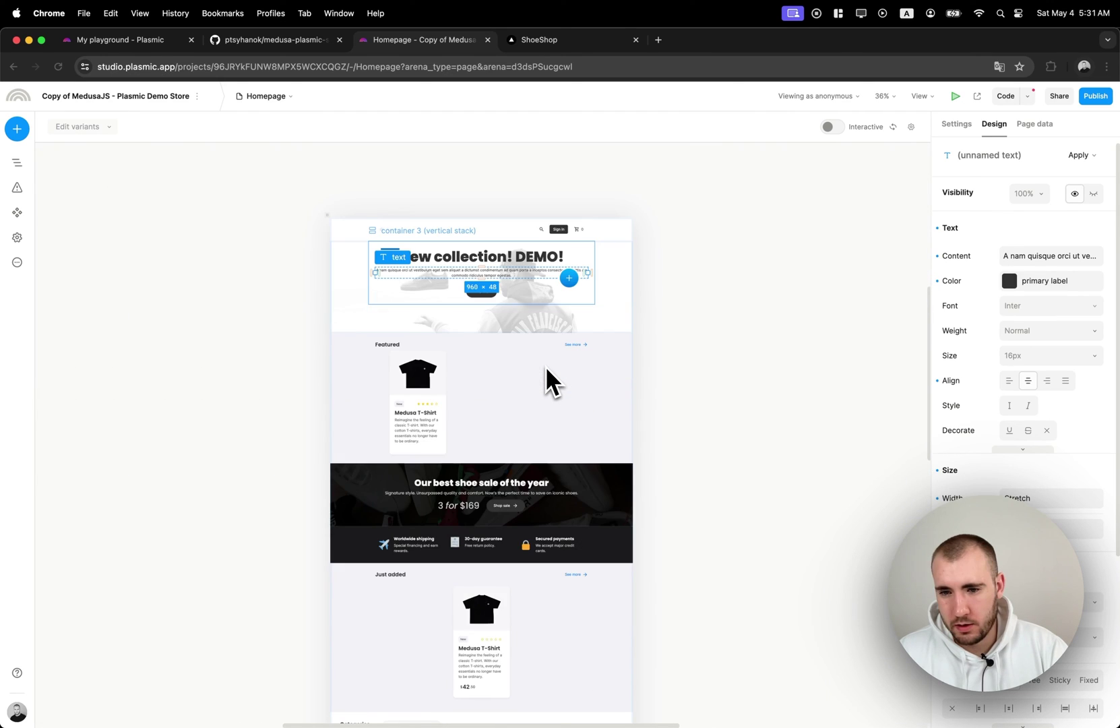